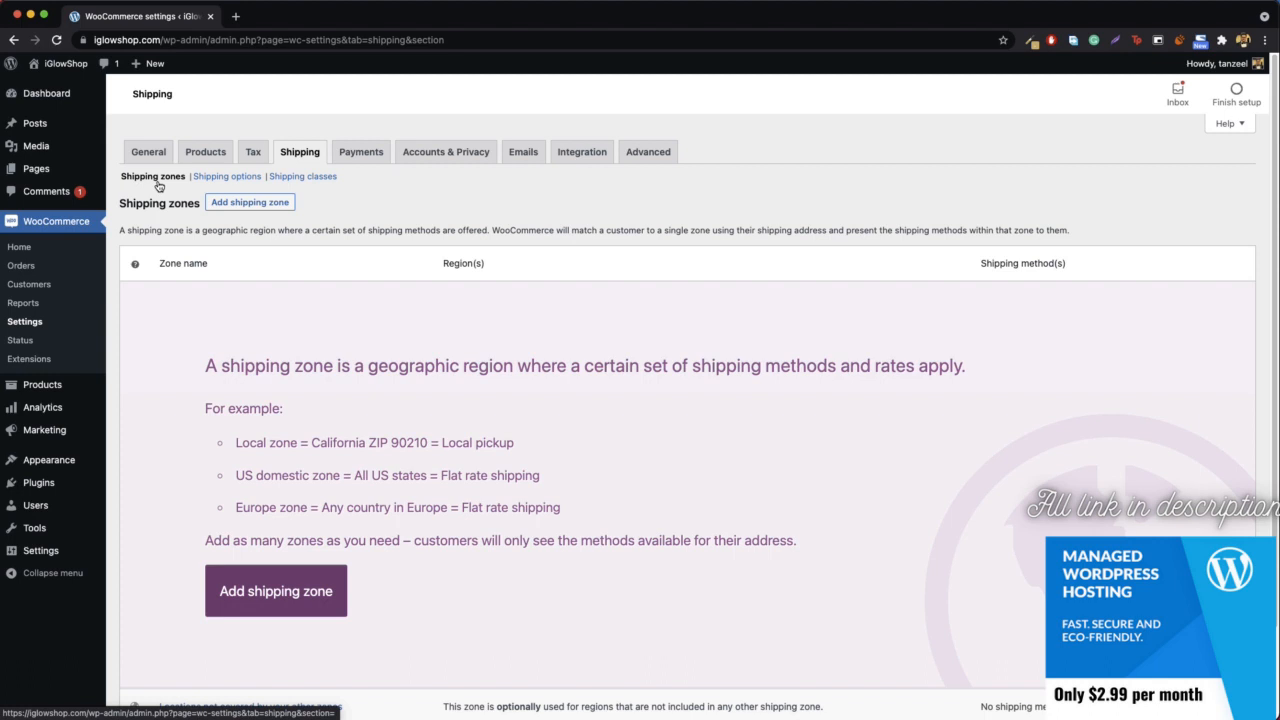
- Add a new shipping zone named "local pickup zone"
{"action": "scroll", "coordinate": [506, 275], "scroll_direction": "down", "scroll_amount": 1}
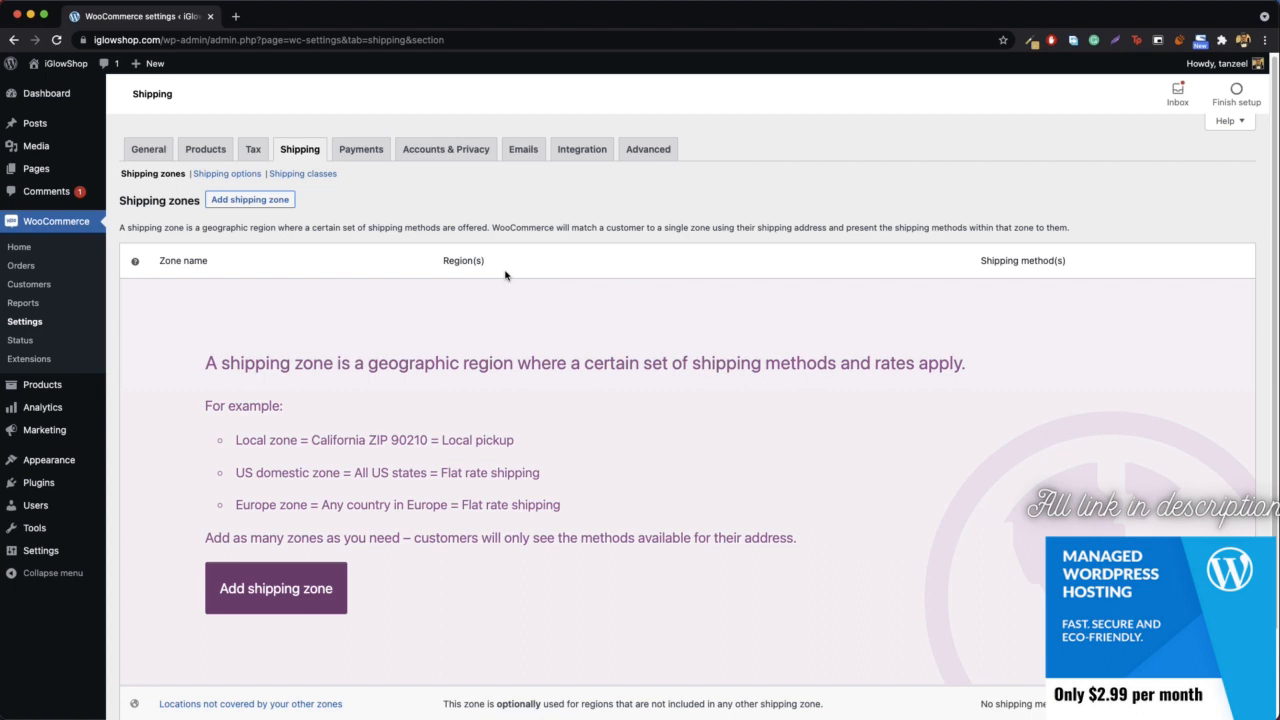
{"action": "scroll", "coordinate": [506, 275], "scroll_direction": "down", "scroll_amount": 2}
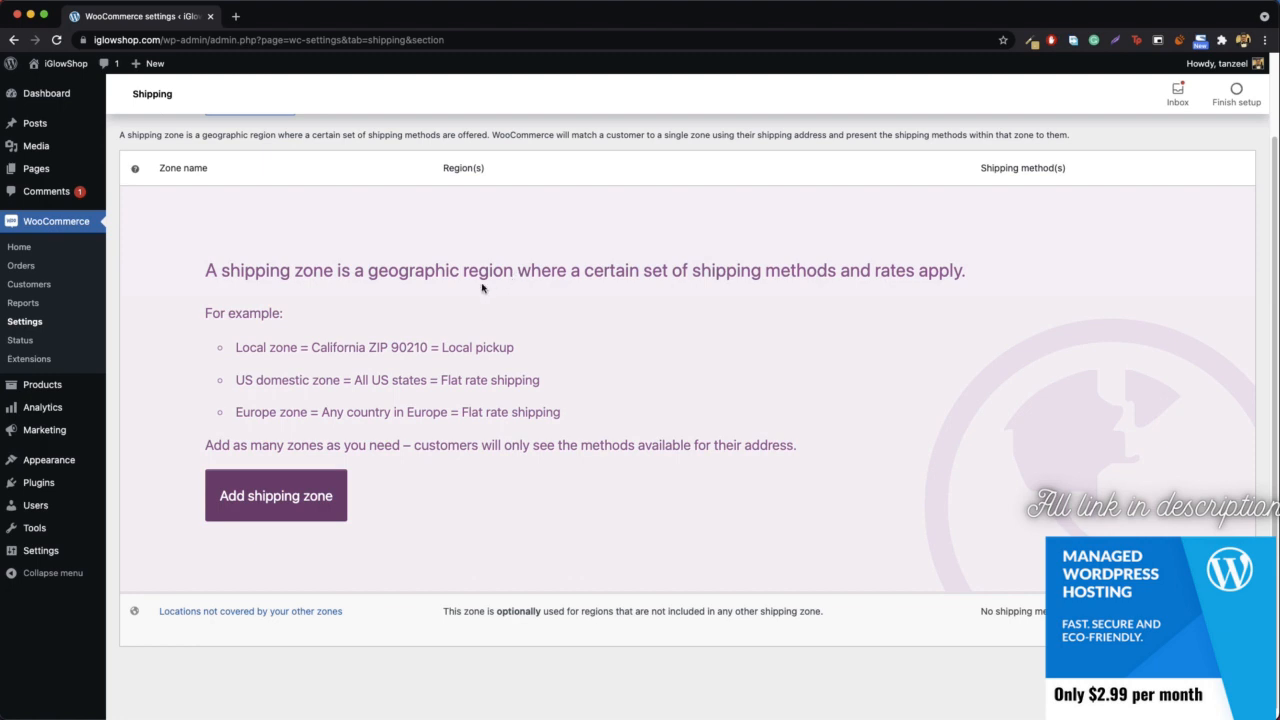
{"action": "left_click", "coordinate": [274, 501]}
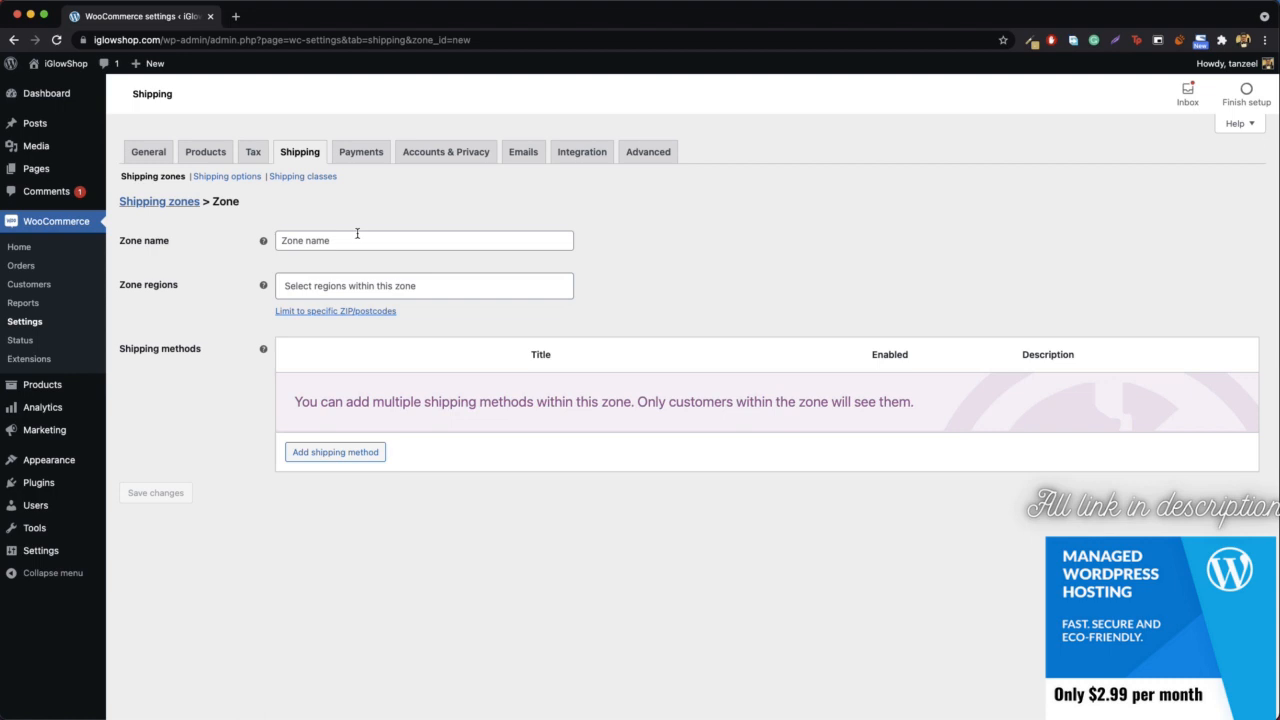
{"action": "left_click", "coordinate": [357, 233]}
{"action": "type", "text": "l"}
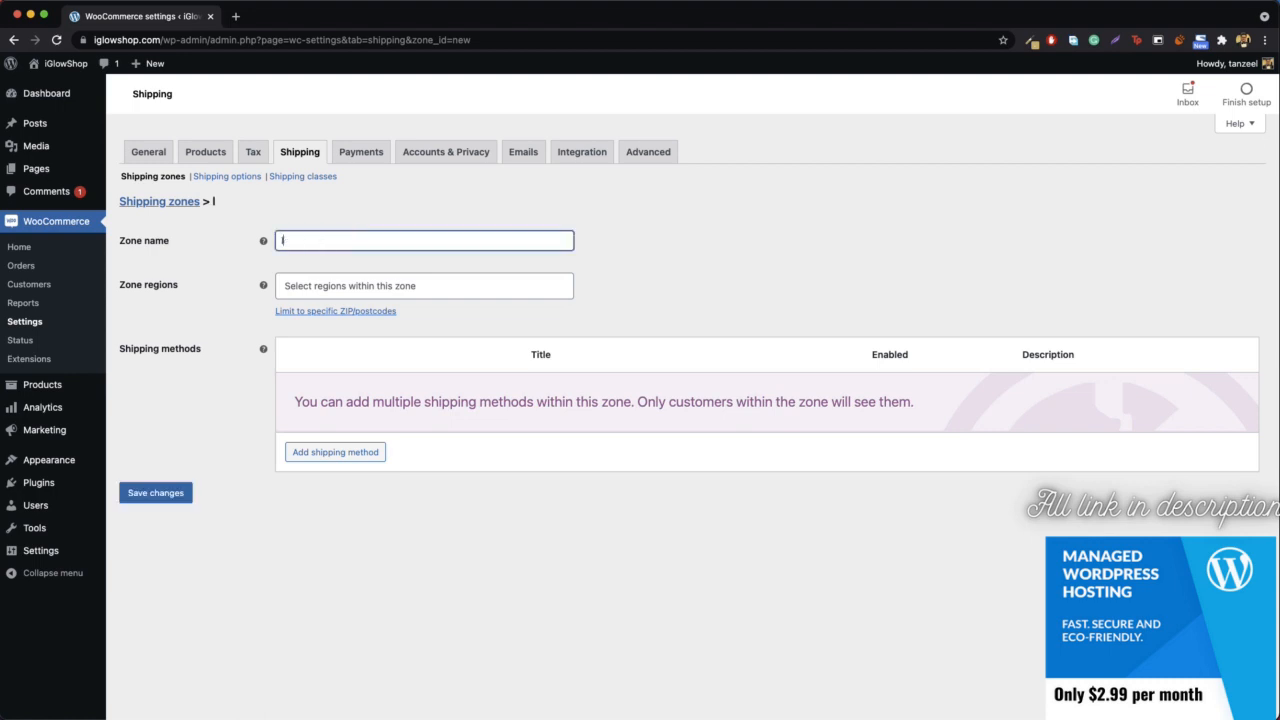
{"action": "type", "text": "ocal pickup zone"}
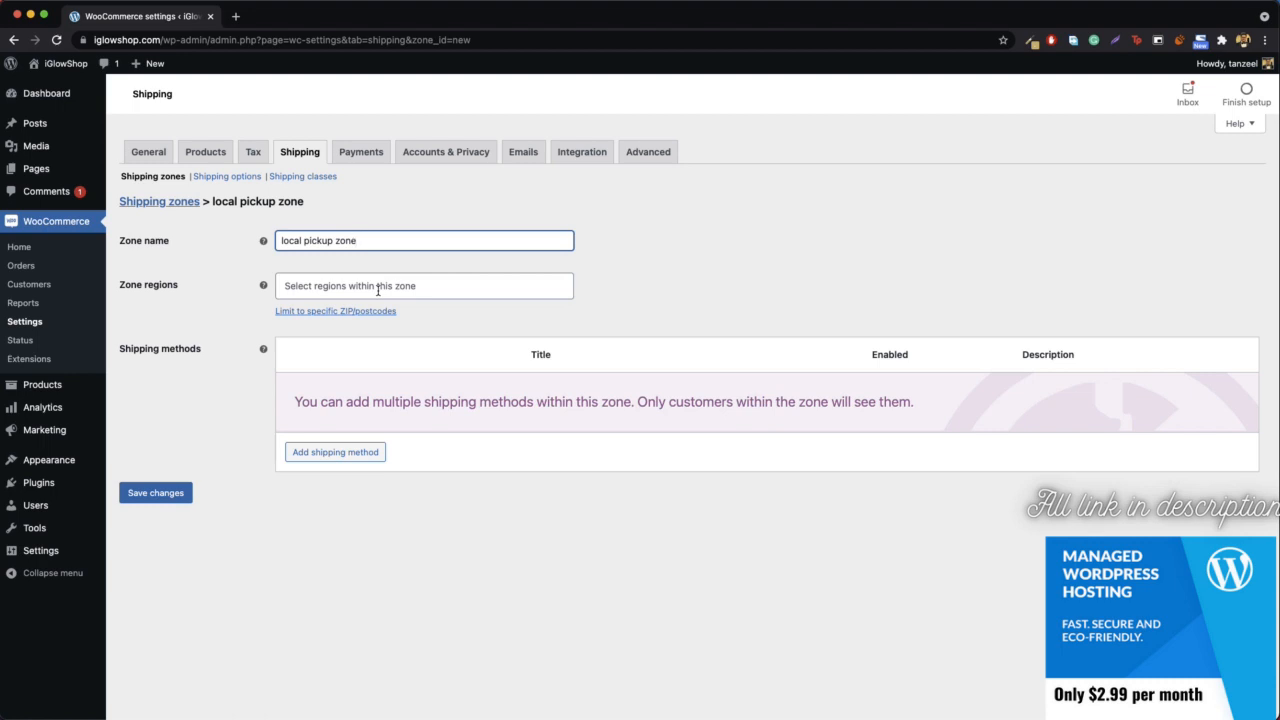
- Set the zone's region to California, United States (US)
{"action": "left_click", "coordinate": [378, 290]}
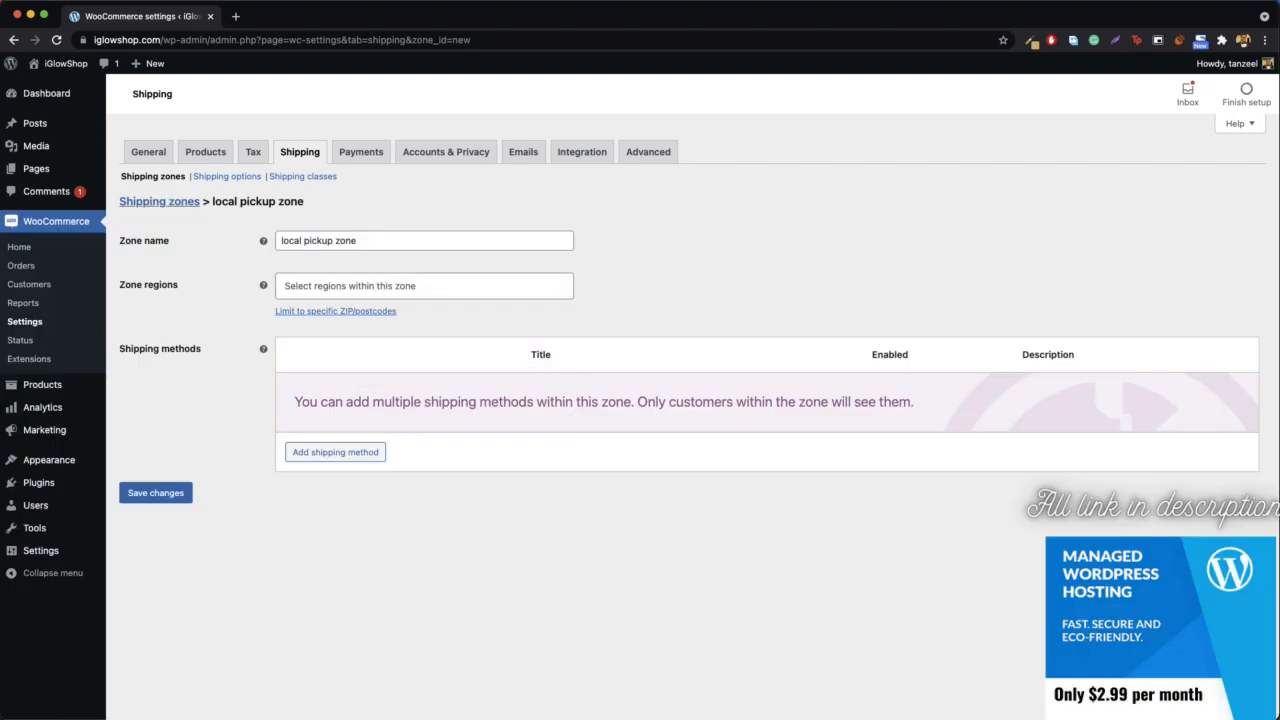
{"action": "left_click", "coordinate": [387, 284]}
{"action": "type", "text": "unis"}
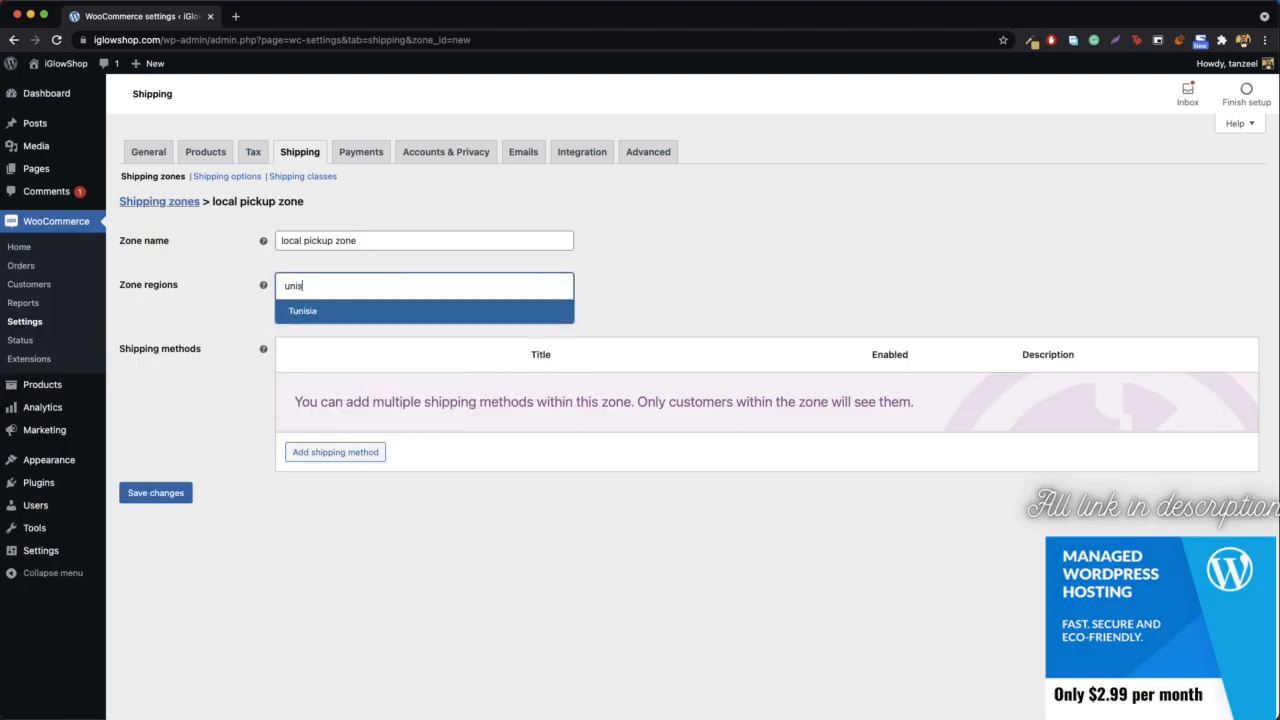
{"action": "key", "text": "BackSpace"}
{"action": "type", "text": "te"}
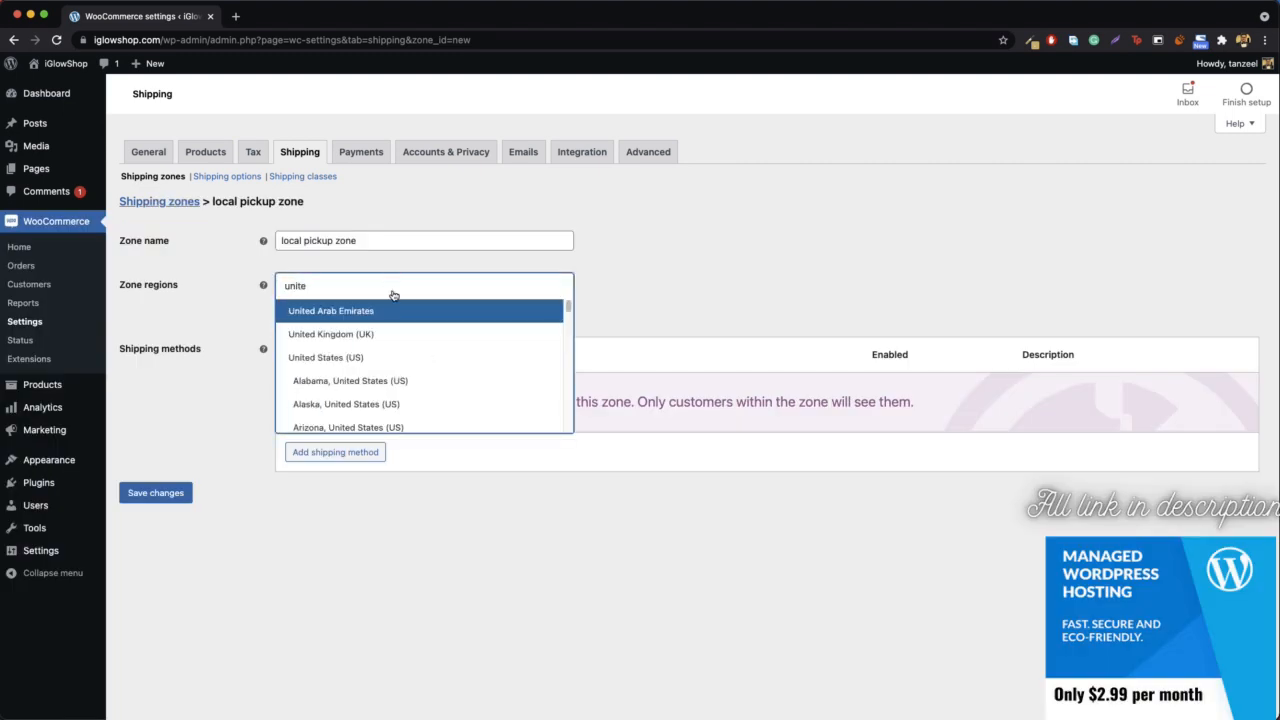
{"action": "scroll", "coordinate": [341, 362], "scroll_direction": "down", "scroll_amount": 2}
{"action": "scroll", "coordinate": [341, 362], "scroll_direction": "down", "scroll_amount": 1}
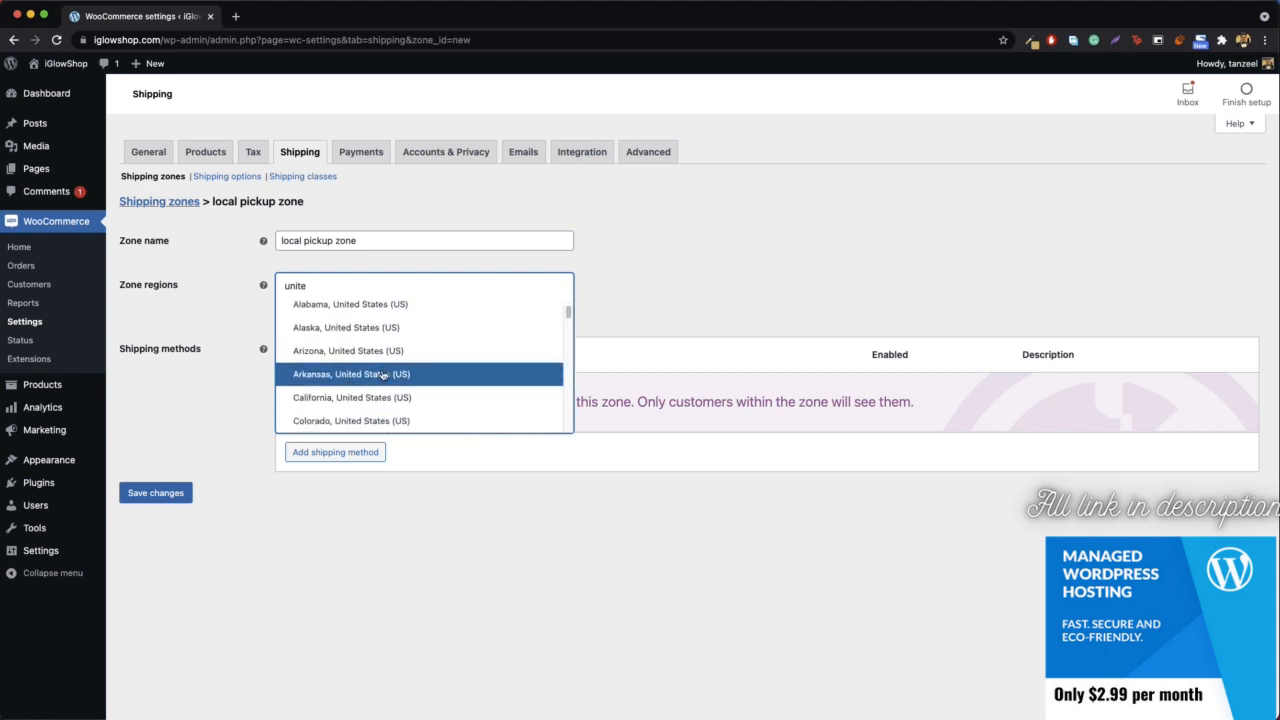
{"action": "left_click", "coordinate": [352, 399]}
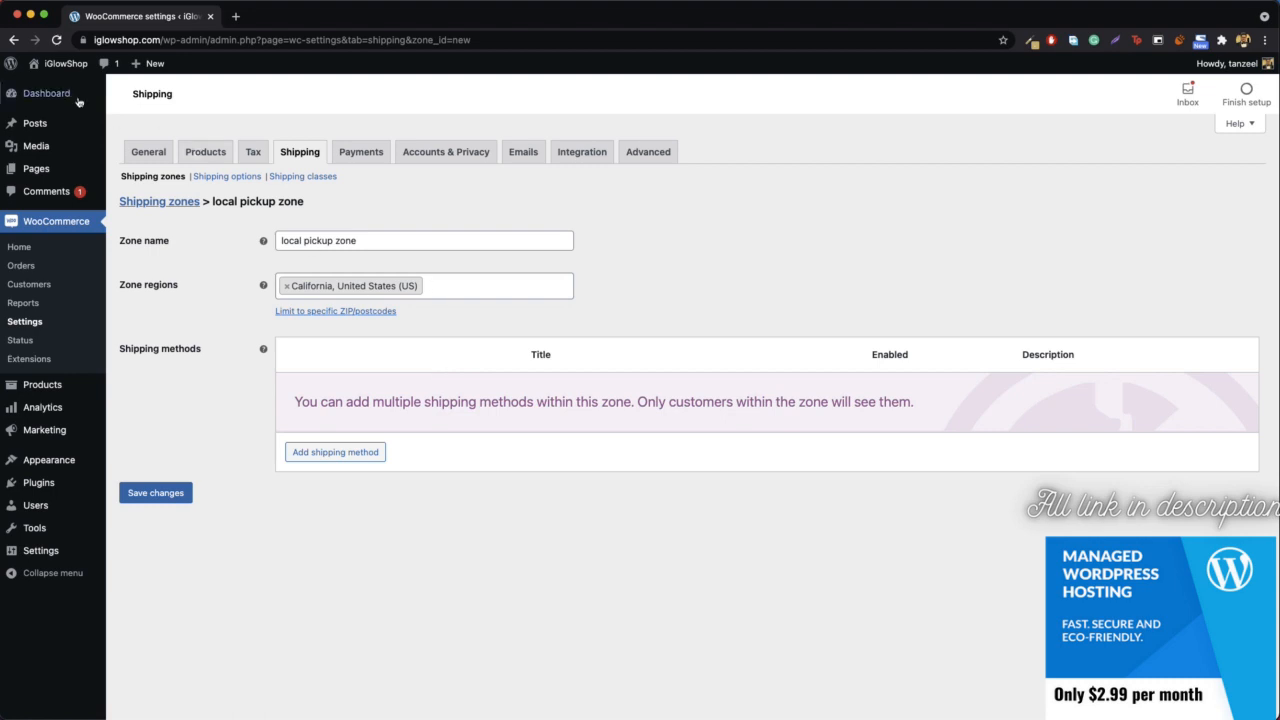
- Limit the zone to postcodes matching 902*
{"action": "left_click", "coordinate": [326, 311]}
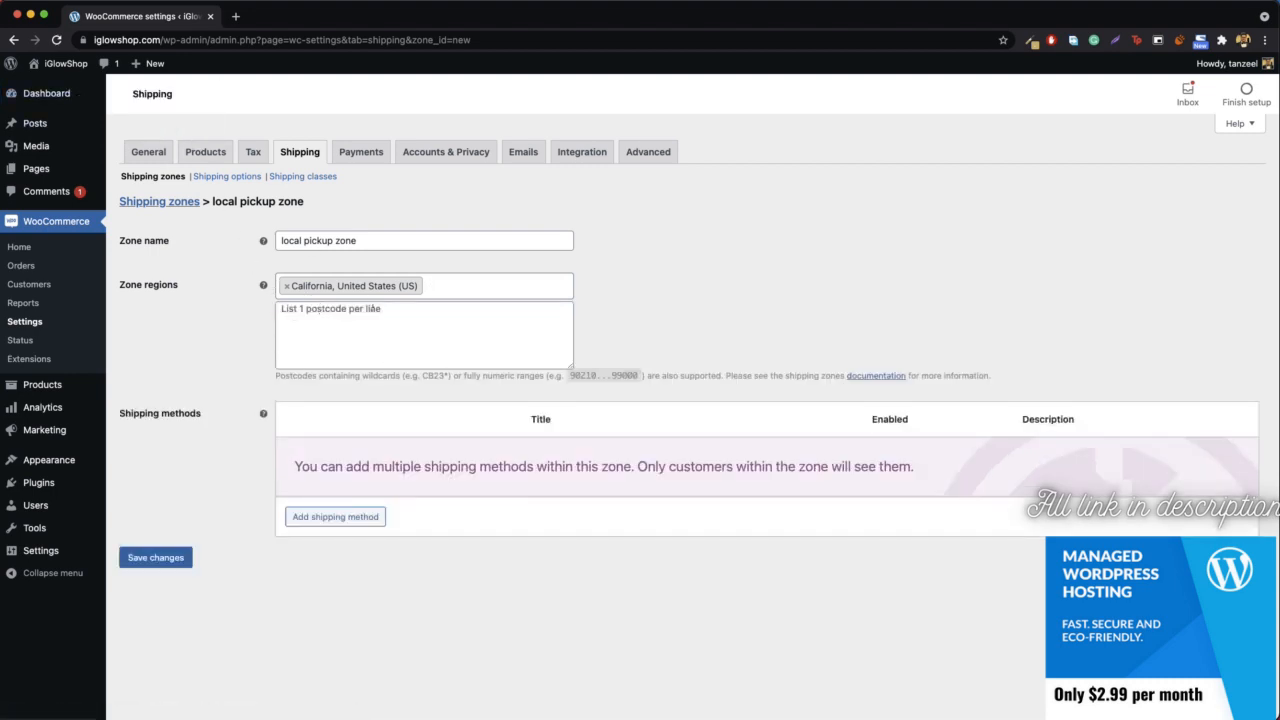
{"action": "left_click", "coordinate": [386, 326]}
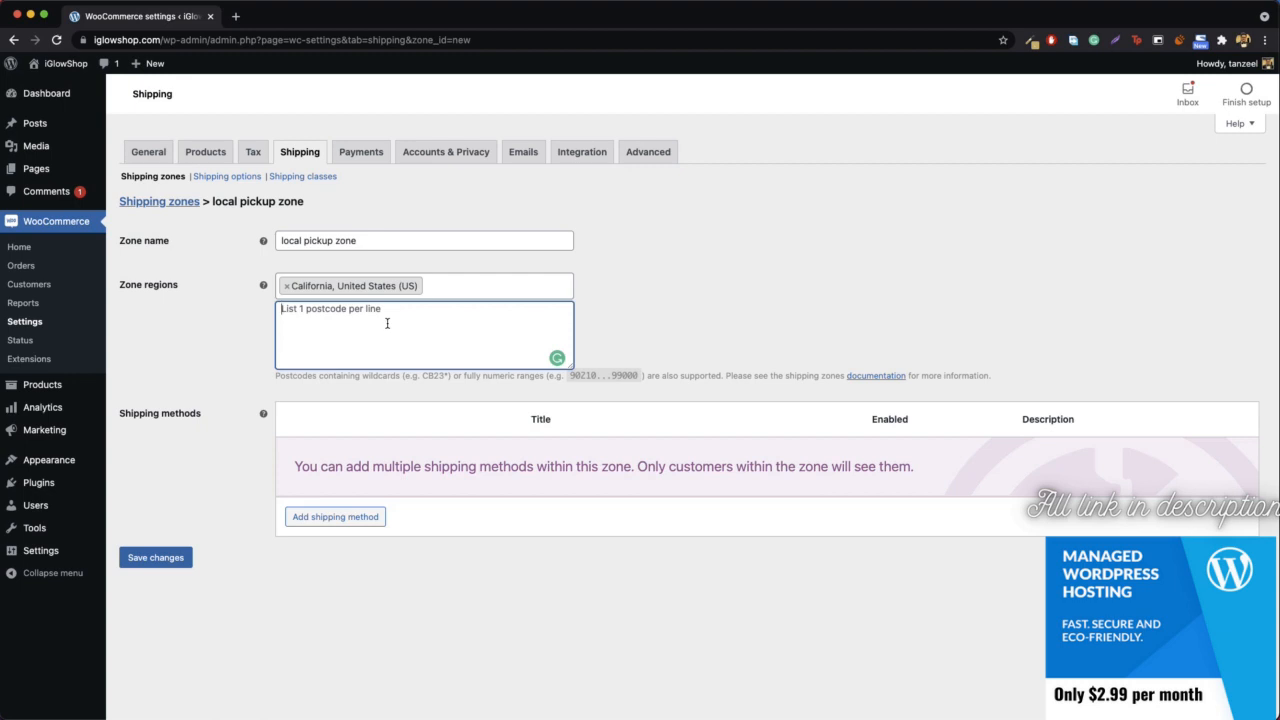
{"action": "type", "text": "908"}
{"action": "key", "text": "BackSpace"}
{"action": "type", "text": "2*"}
- Add the Local pickup shipping method to the zone
{"action": "left_click", "coordinate": [340, 517]}
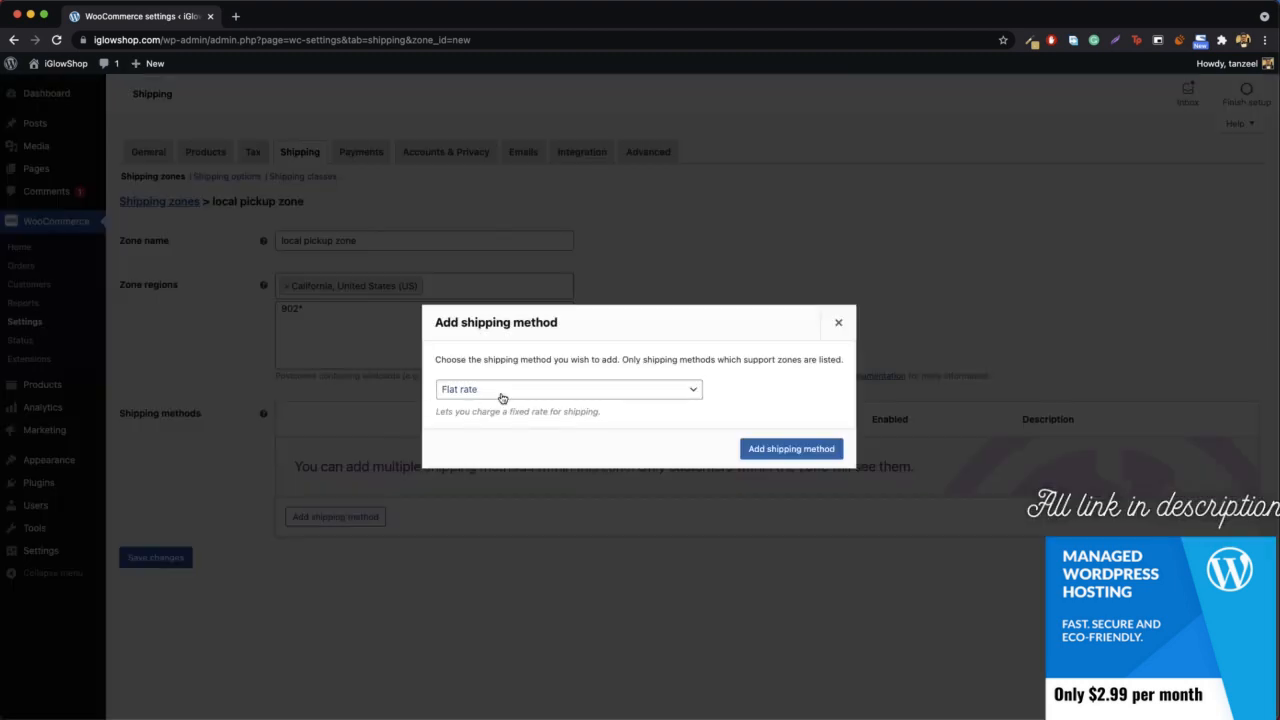
{"action": "left_click", "coordinate": [542, 394]}
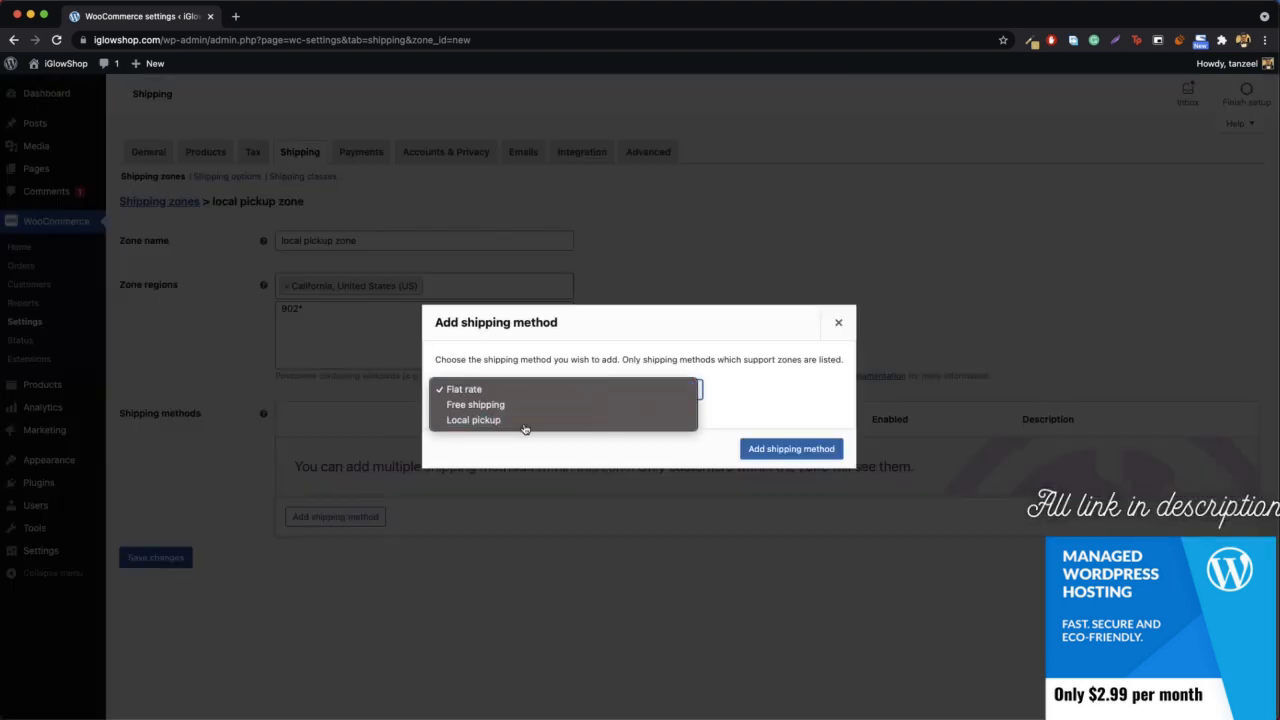
{"action": "left_click", "coordinate": [528, 426]}
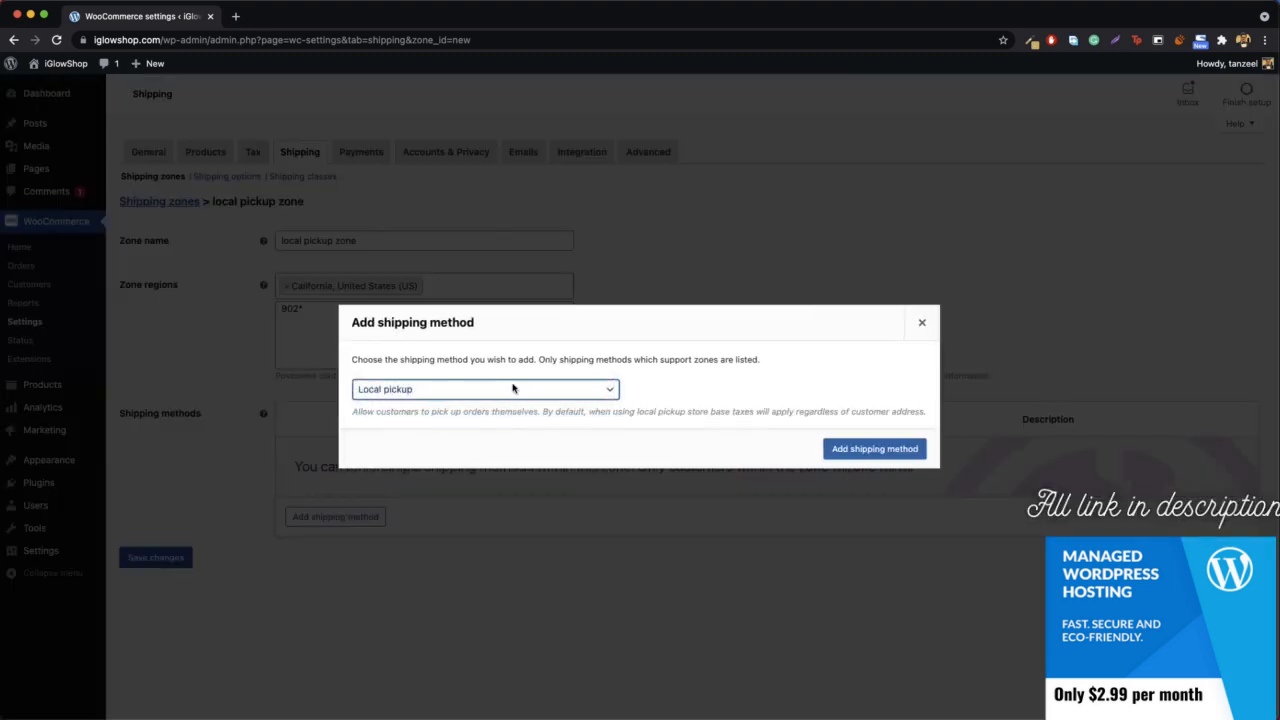
{"action": "left_click", "coordinate": [852, 452]}
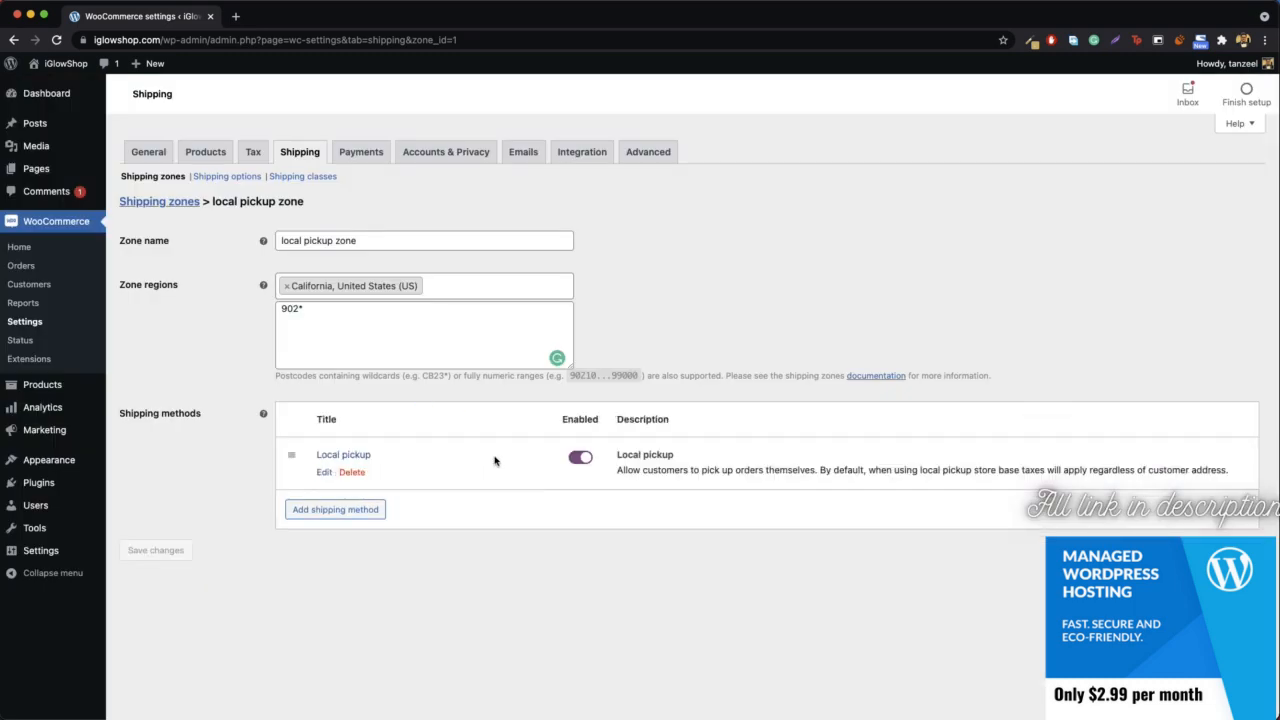
- Retitle the local pickup method "Local Pickup from Store (Address)" and save its settings
{"action": "left_click", "coordinate": [324, 473]}
{"action": "triple_click", "coordinate": [541, 350]}
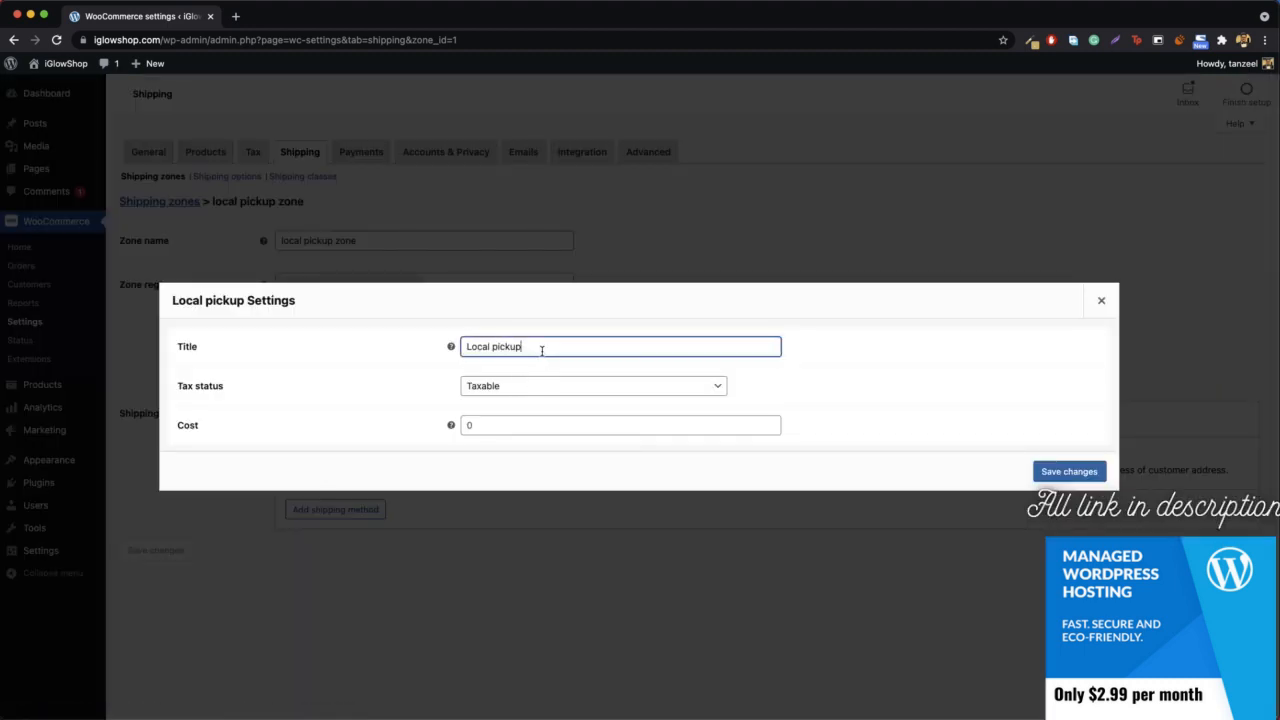
{"action": "type", "text": "Sto"}
{"action": "key", "text": "BackSpace"}
{"action": "key", "text": "BackSpace"}
{"action": "key", "text": "BackSpace"}
{"action": "type", "text": "Local Pick"}
{"action": "left_click", "coordinate": [1090, 477]}
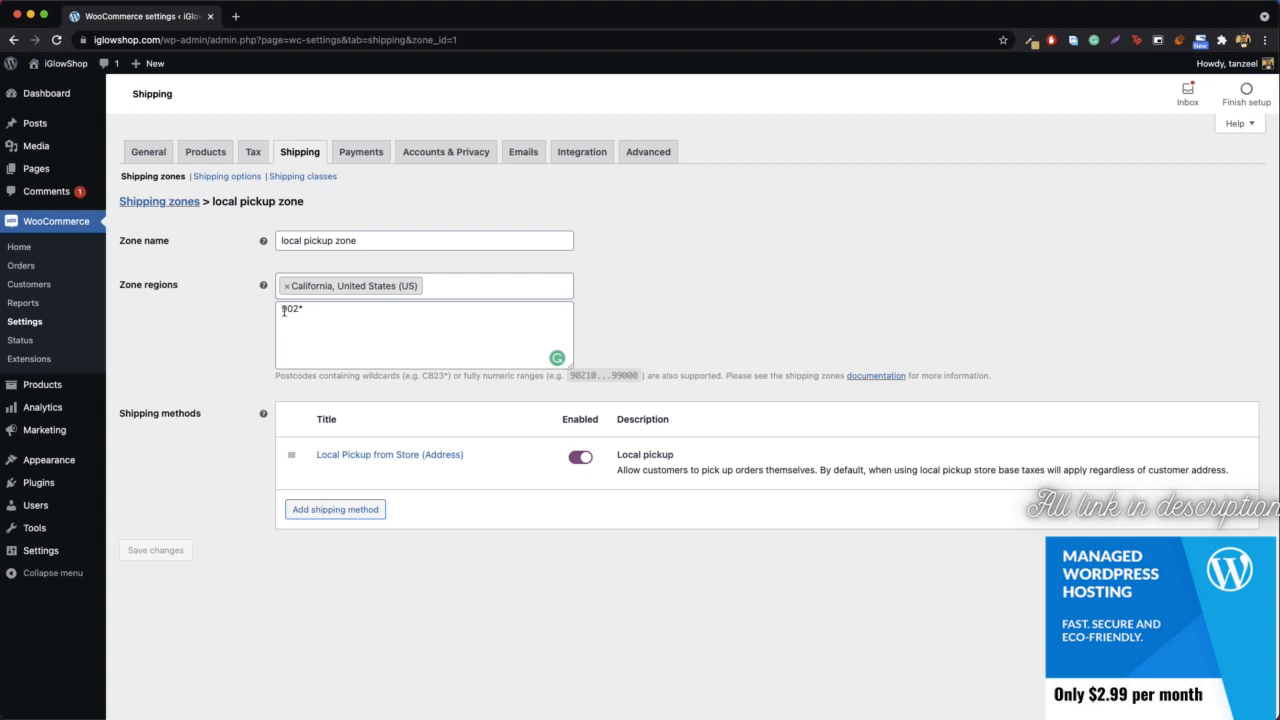
- Add the Flat rate shipping method to the local pickup zone
{"action": "left_click", "coordinate": [322, 509]}
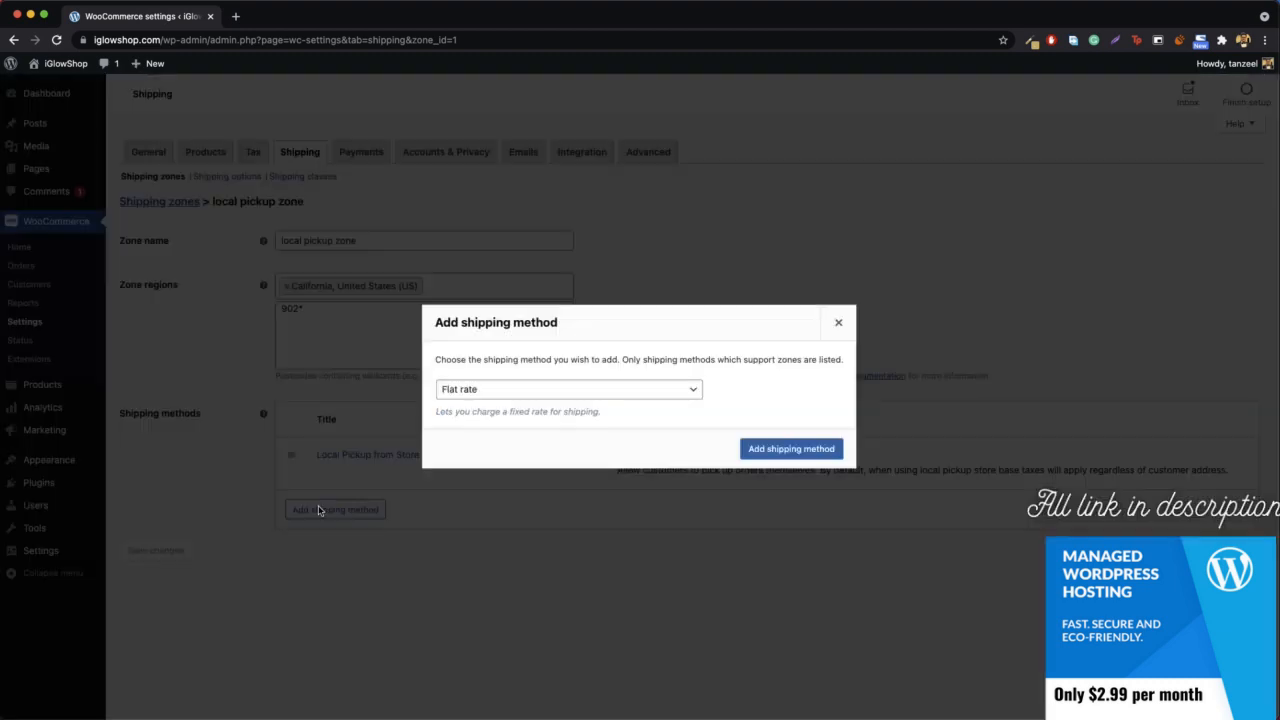
{"action": "left_click", "coordinate": [563, 390]}
{"action": "left_click", "coordinate": [490, 390]}
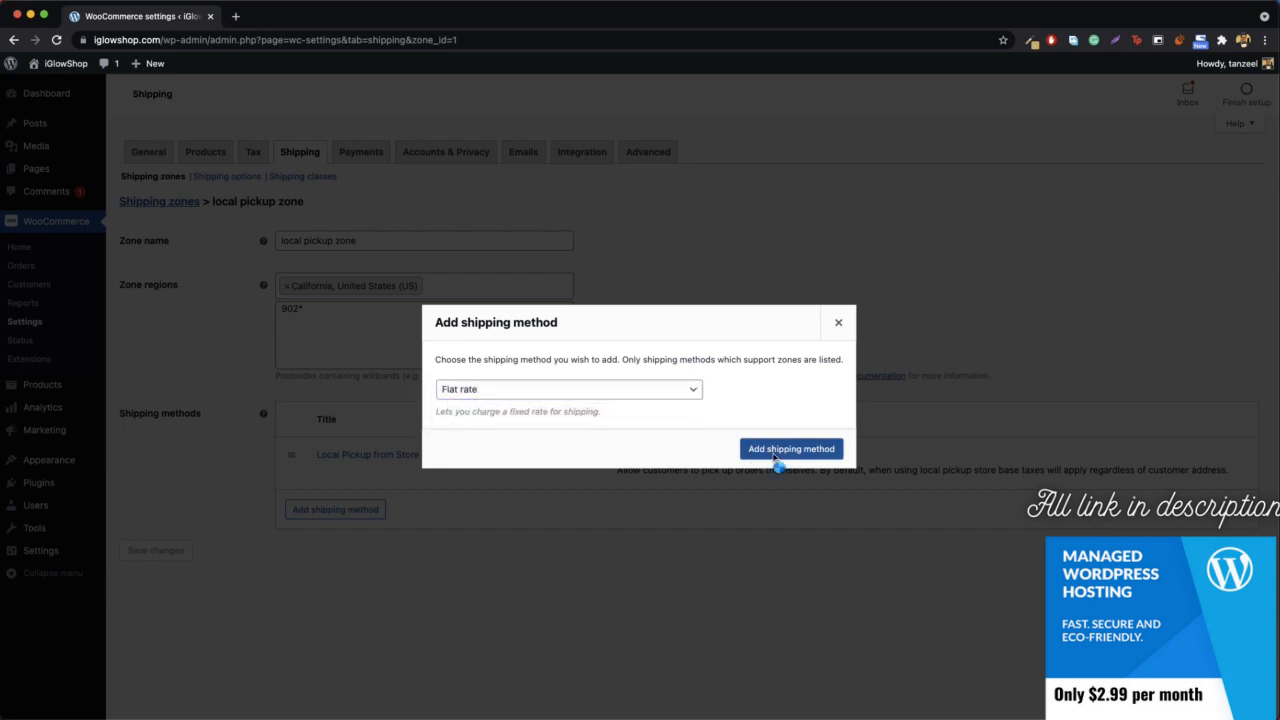
{"action": "left_click", "coordinate": [771, 455]}
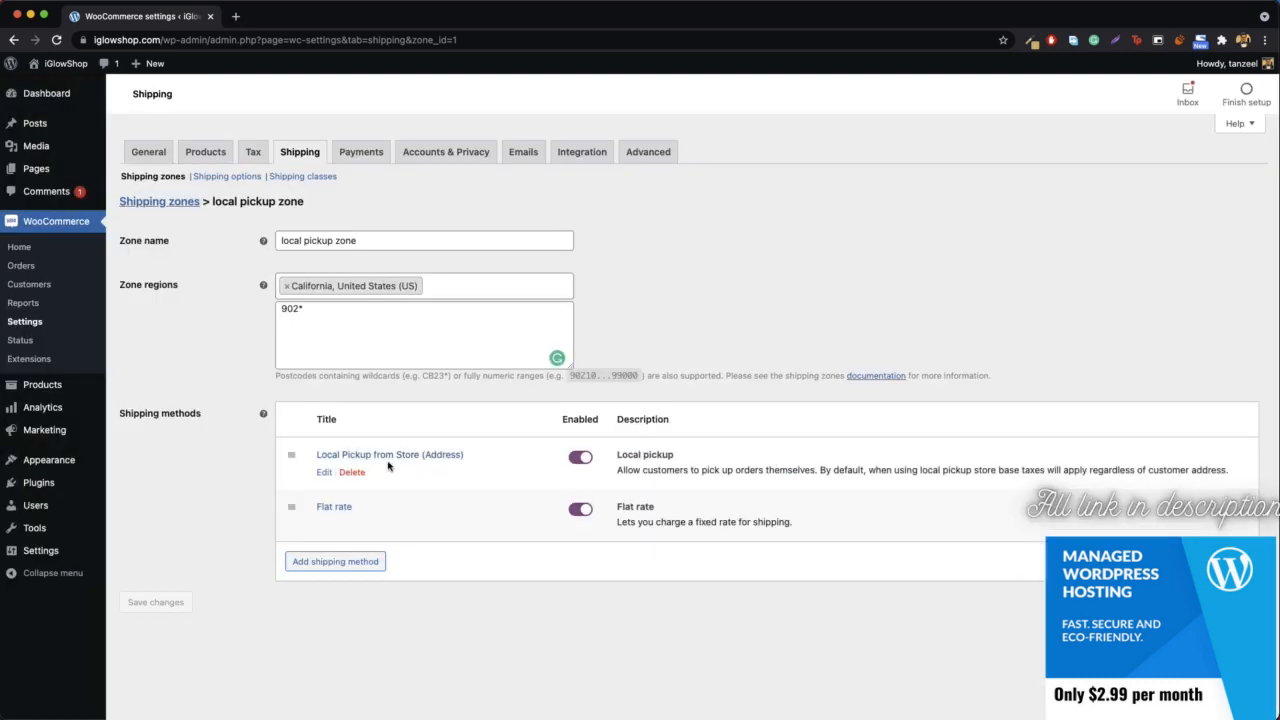
- Set the flat rate method's title to USPS, cost to 5 and tax status to None, and save it
{"action": "left_click", "coordinate": [324, 524]}
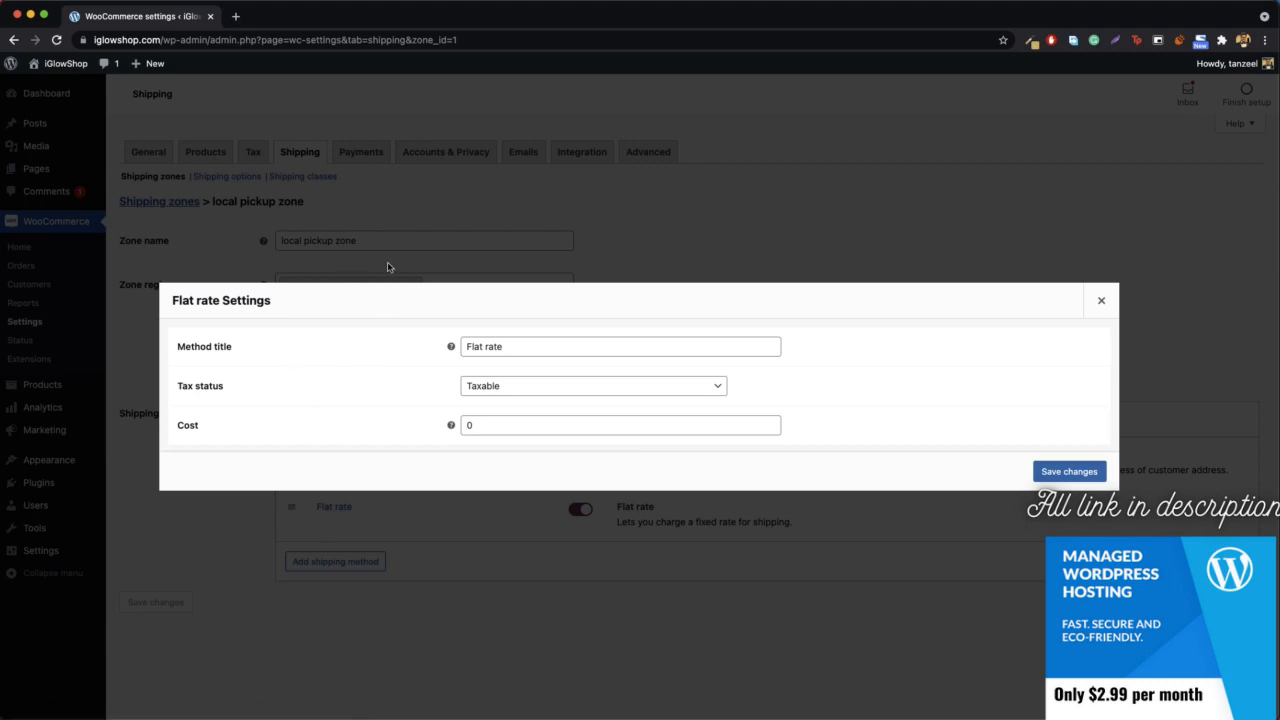
{"action": "triple_click", "coordinate": [537, 346]}
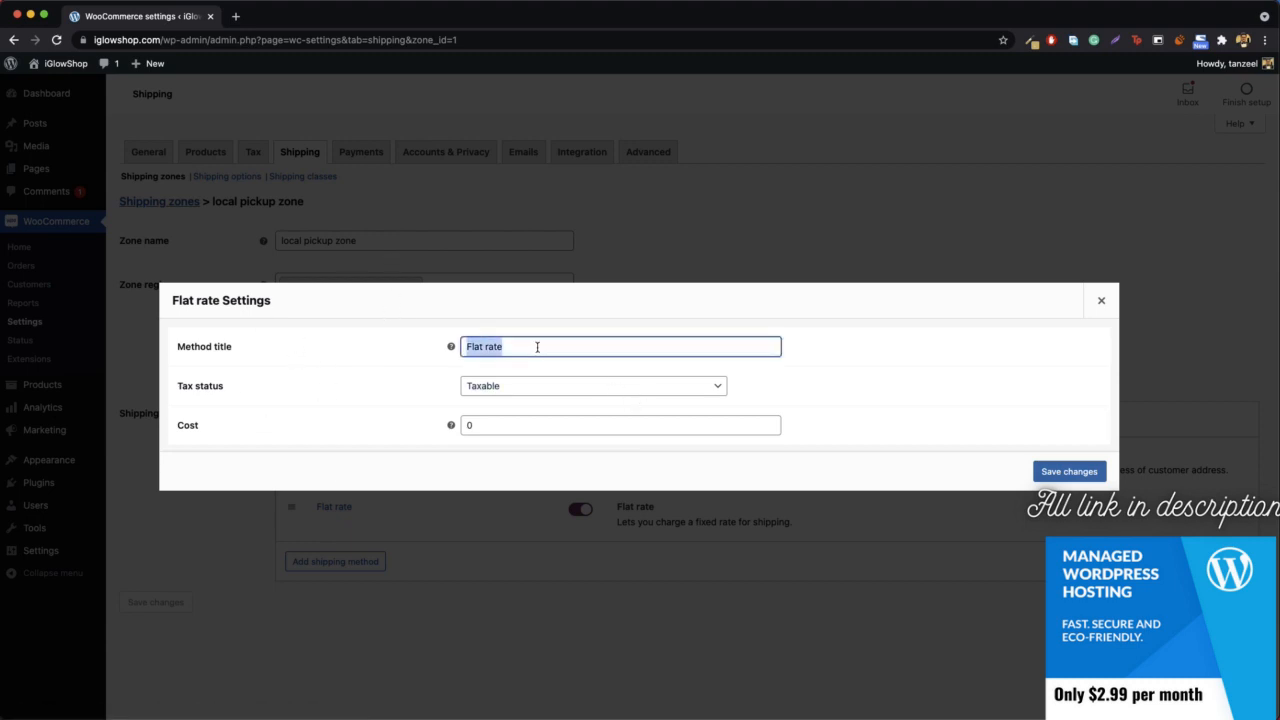
{"action": "type", "text": "USPS"}
{"action": "double_click", "coordinate": [514, 431]}
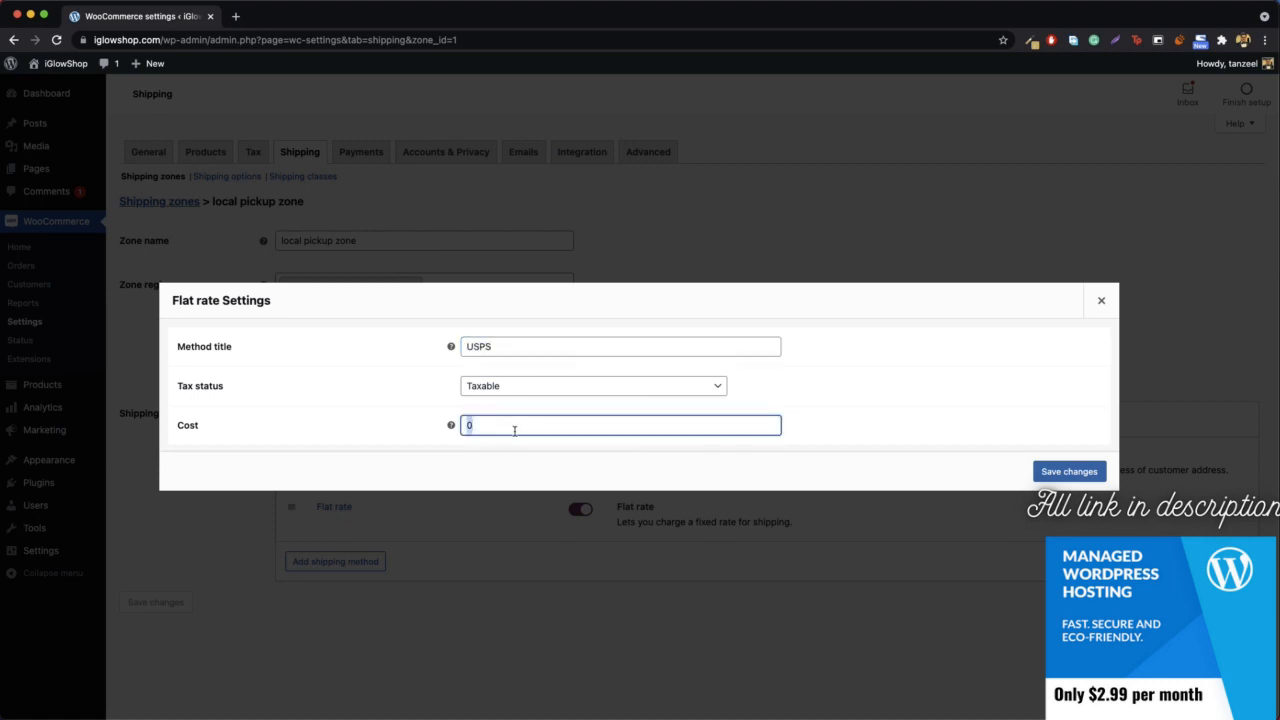
{"action": "type", "text": "5"}
{"action": "left_click", "coordinate": [514, 387]}
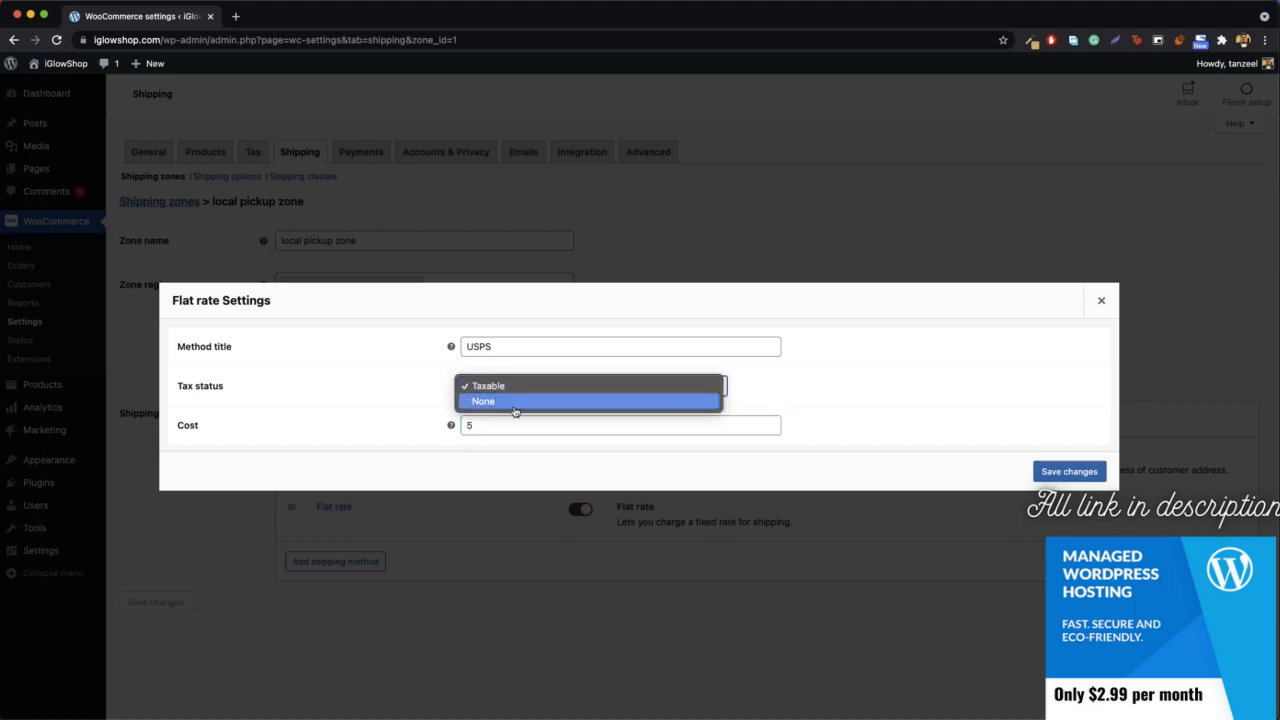
{"action": "left_click", "coordinate": [514, 401]}
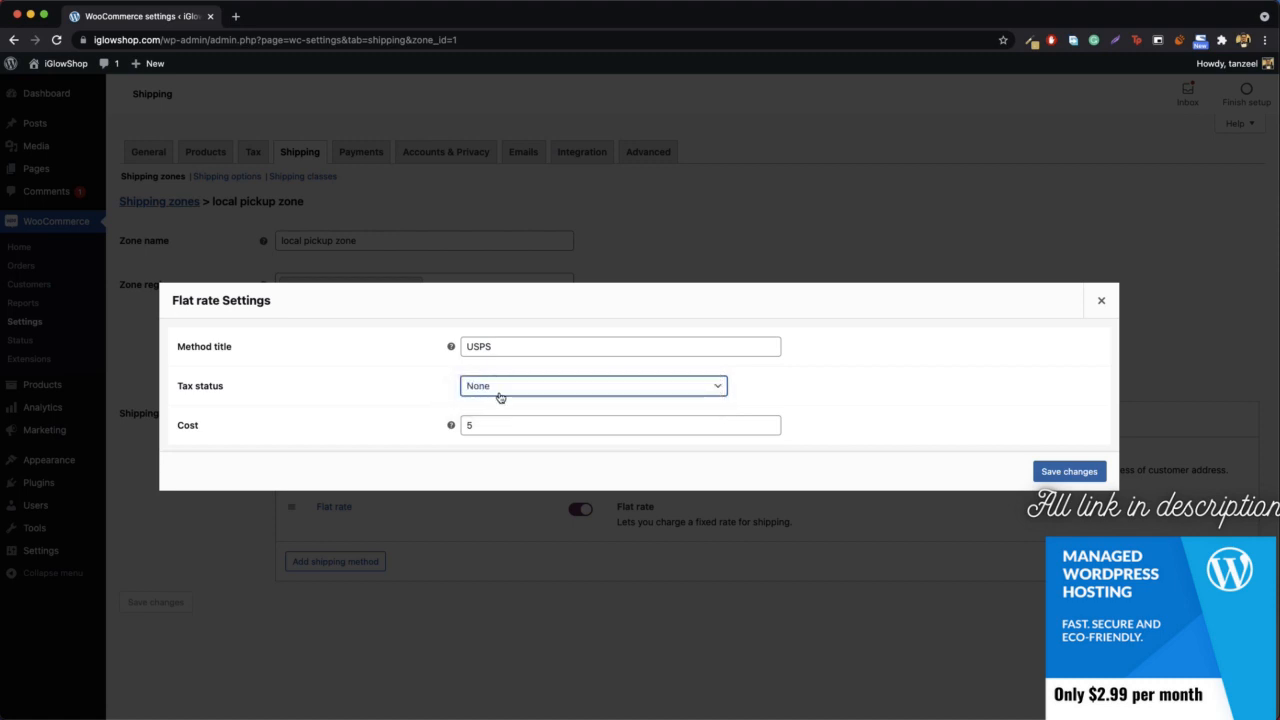
{"action": "left_click", "coordinate": [1047, 474]}
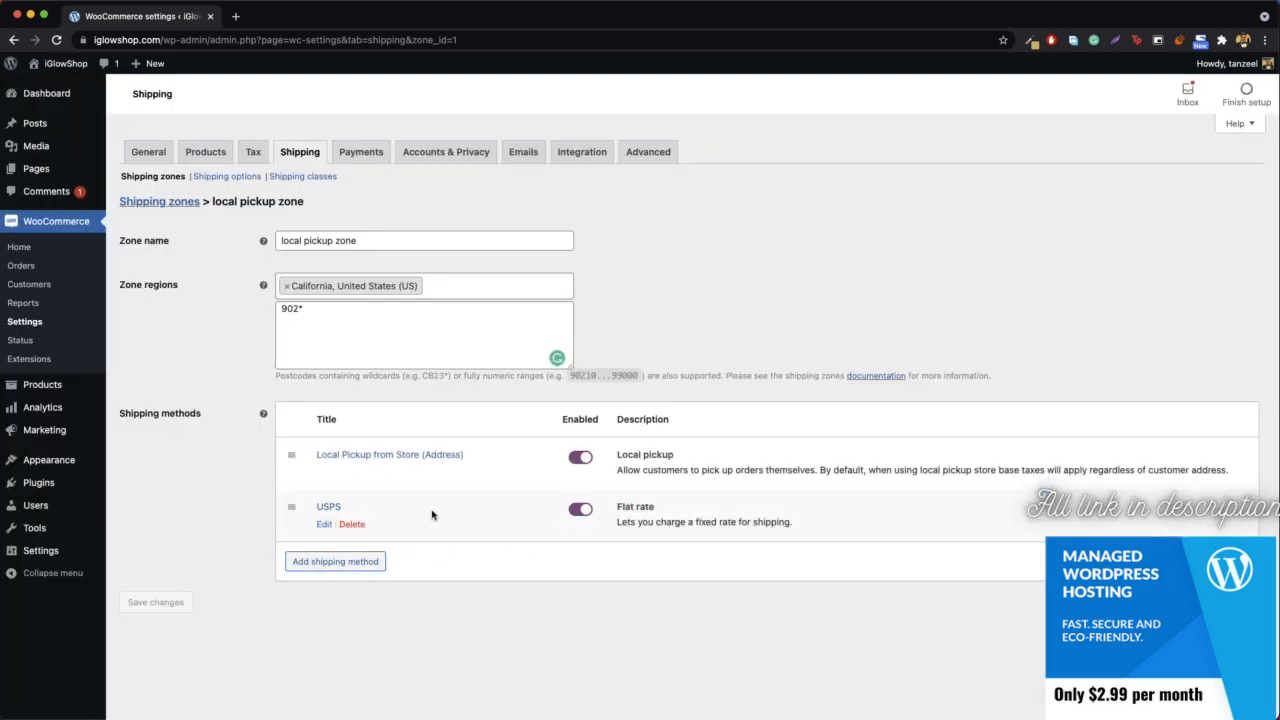
- Open the store's shop page in a new browser tab and switch to it
{"action": "mouse_move", "coordinate": [50, 63]}
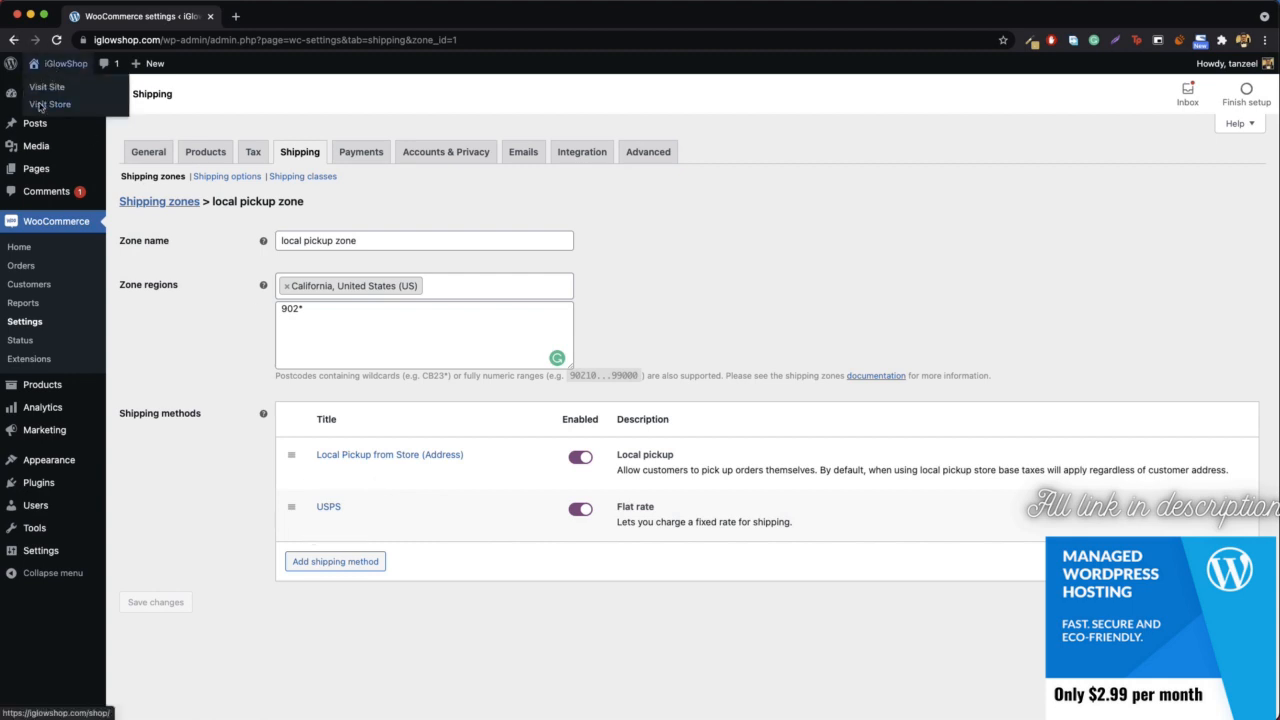
{"action": "right_click", "coordinate": [42, 105]}
{"action": "left_click", "coordinate": [117, 110]}
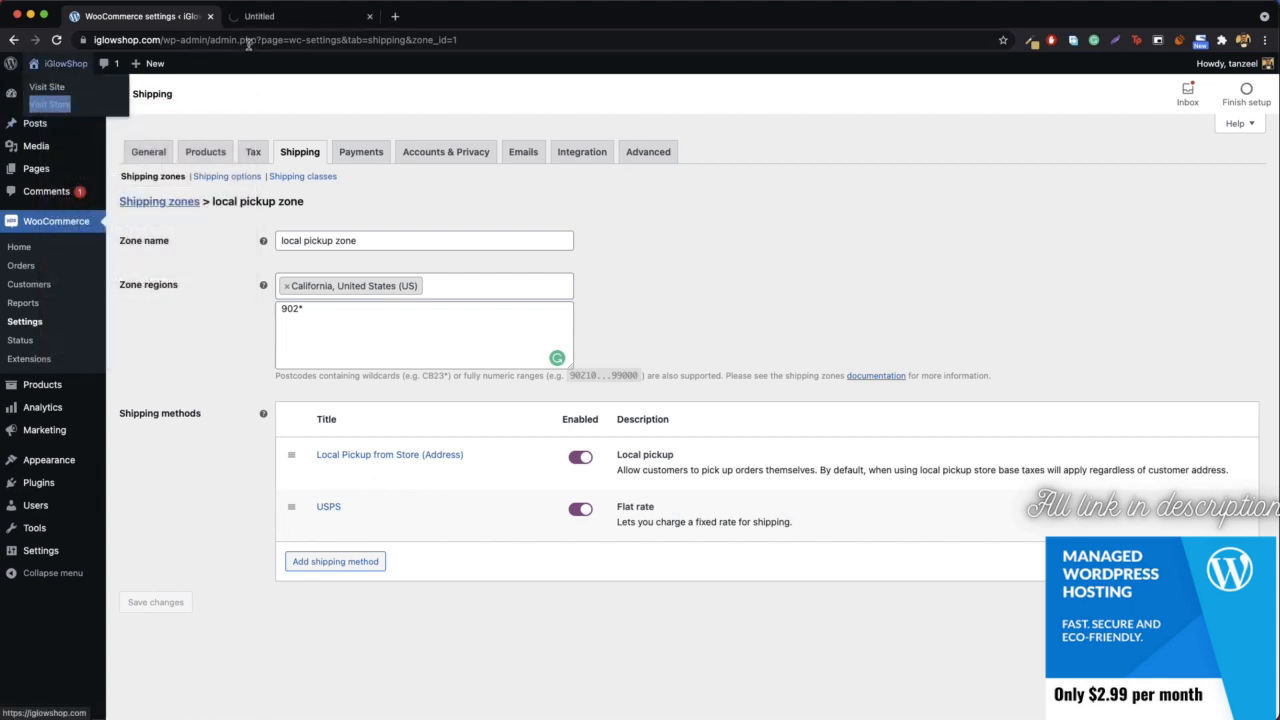
{"action": "left_click", "coordinate": [316, 20]}
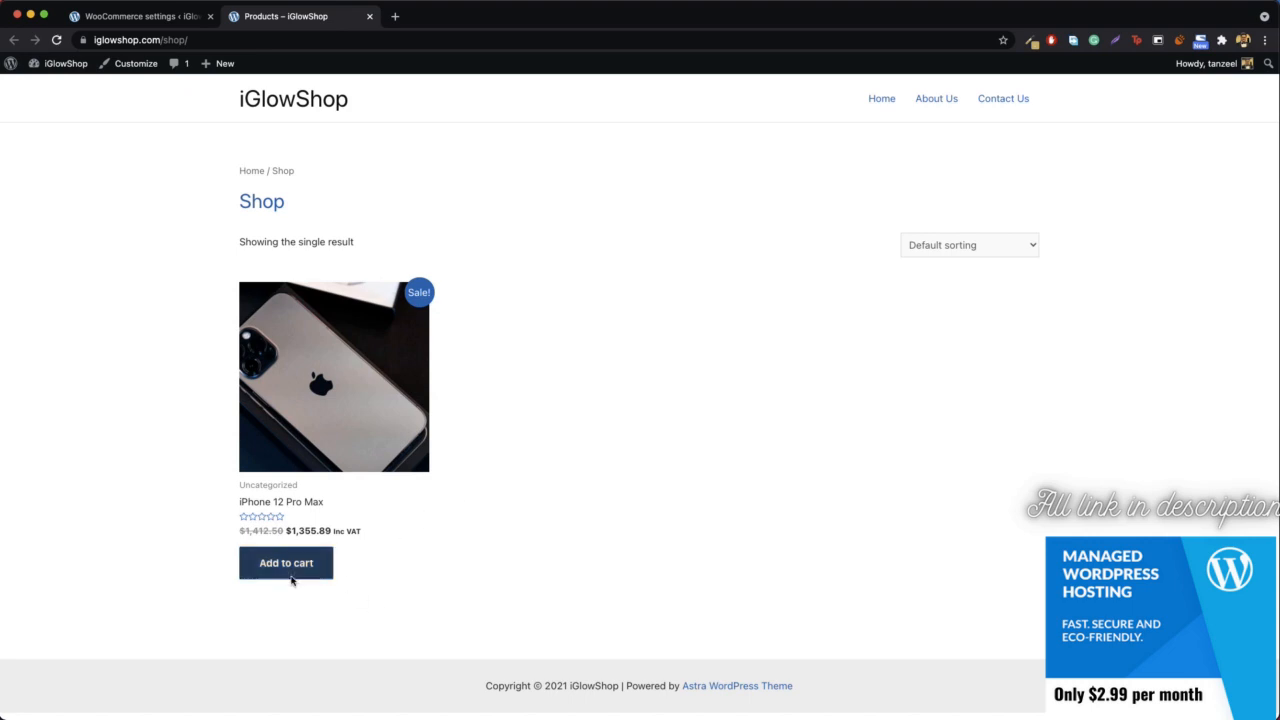
- Go to the store's cart page at iglowshop.com/cart
{"action": "left_click", "coordinate": [369, 40]}
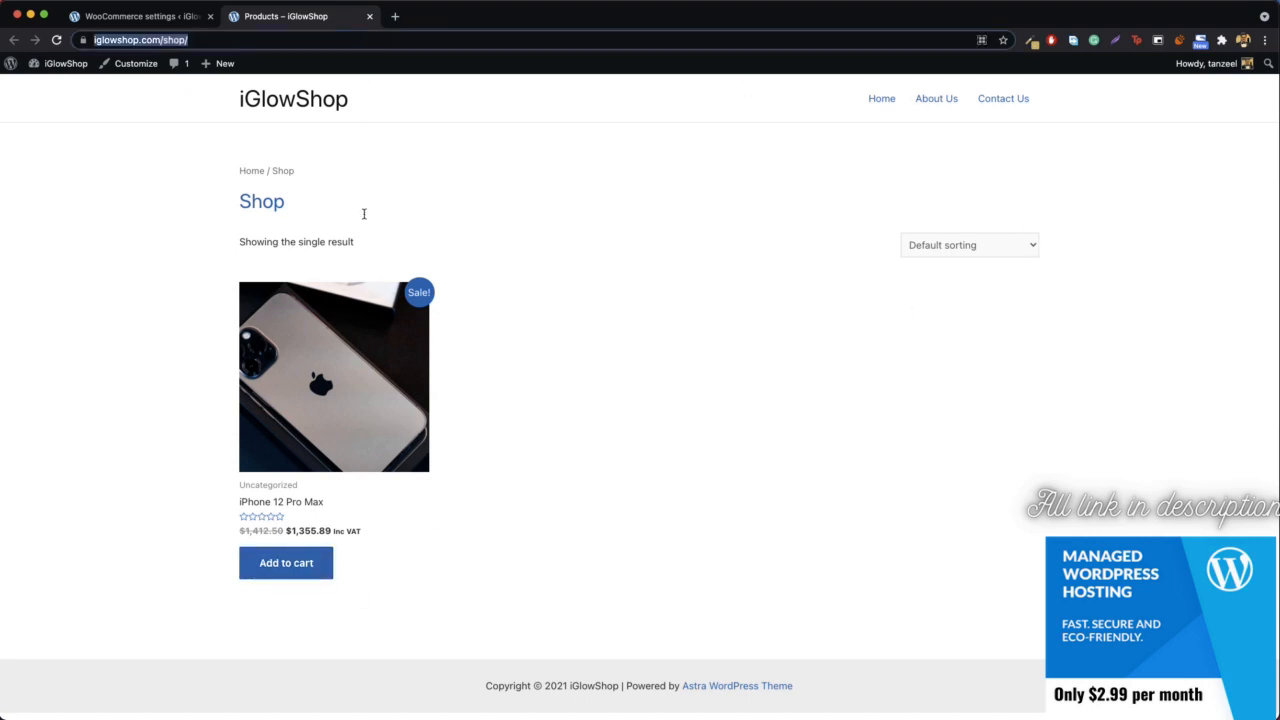
{"action": "left_click", "coordinate": [277, 42]}
{"action": "key", "text": "BackSpace"}
{"action": "key", "text": "BackSpace"}
{"action": "key", "text": "BackSpace"}
{"action": "key", "text": "BackSpace"}
{"action": "key", "text": "BackSpace"}
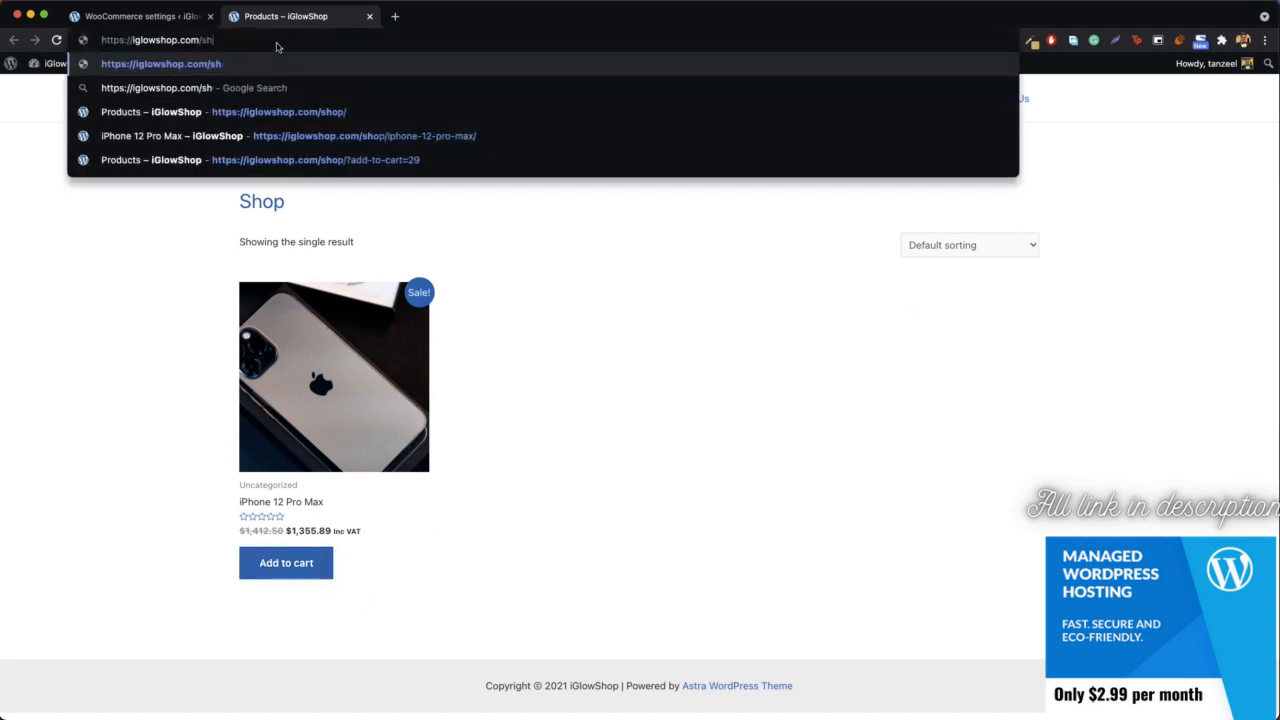
{"action": "type", "text": "cart"}
{"action": "key", "text": "Return"}
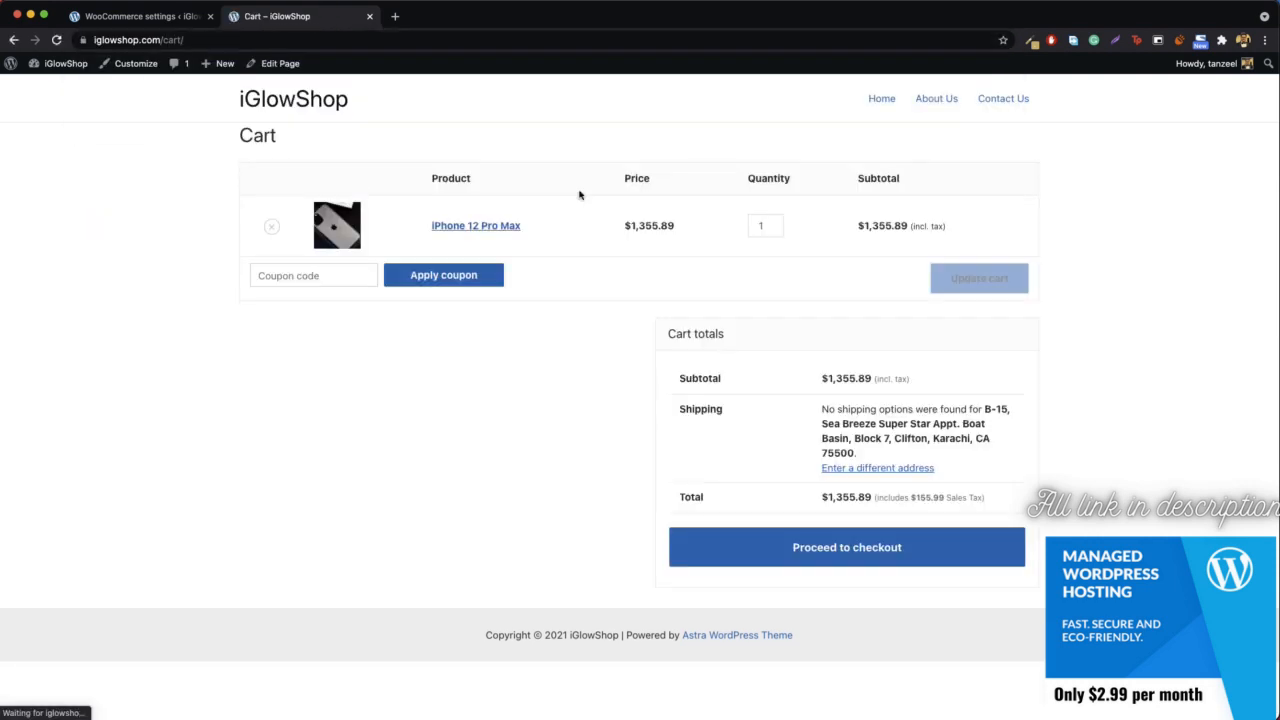
- Change the cart's shipping address by clearing the town/city and setting the ZIP to 90210, and update it
{"action": "left_click_drag", "start_coordinate": [826, 409], "coordinate": [958, 424]}
{"action": "left_click", "coordinate": [910, 403]}
{"action": "left_click", "coordinate": [885, 467]}
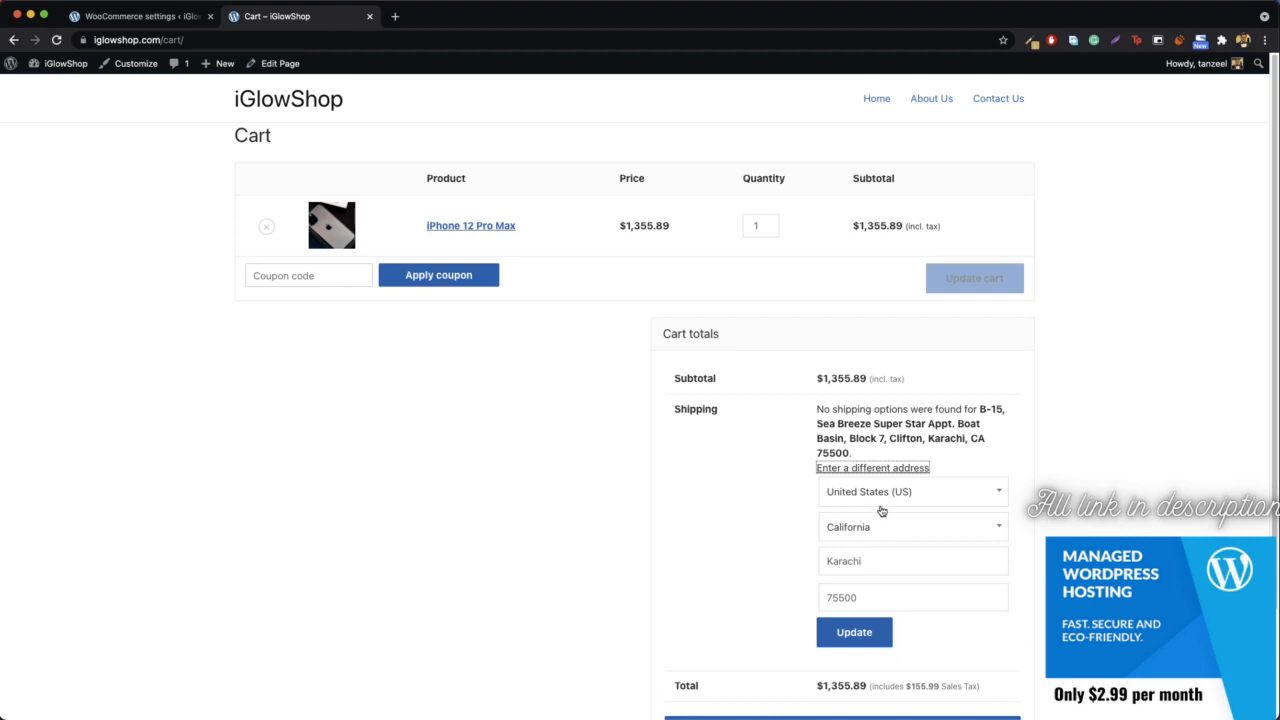
{"action": "double_click", "coordinate": [850, 561]}
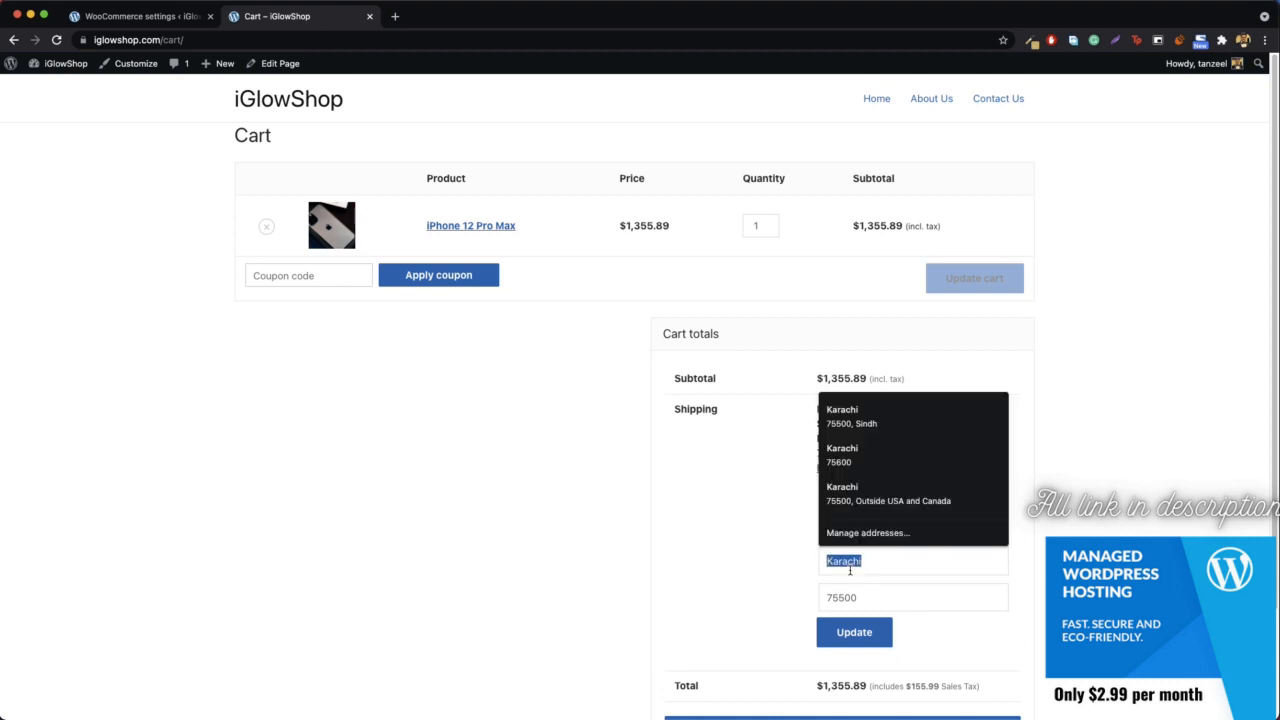
{"action": "key", "text": "BackSpace"}
{"action": "left_click", "coordinate": [855, 597]}
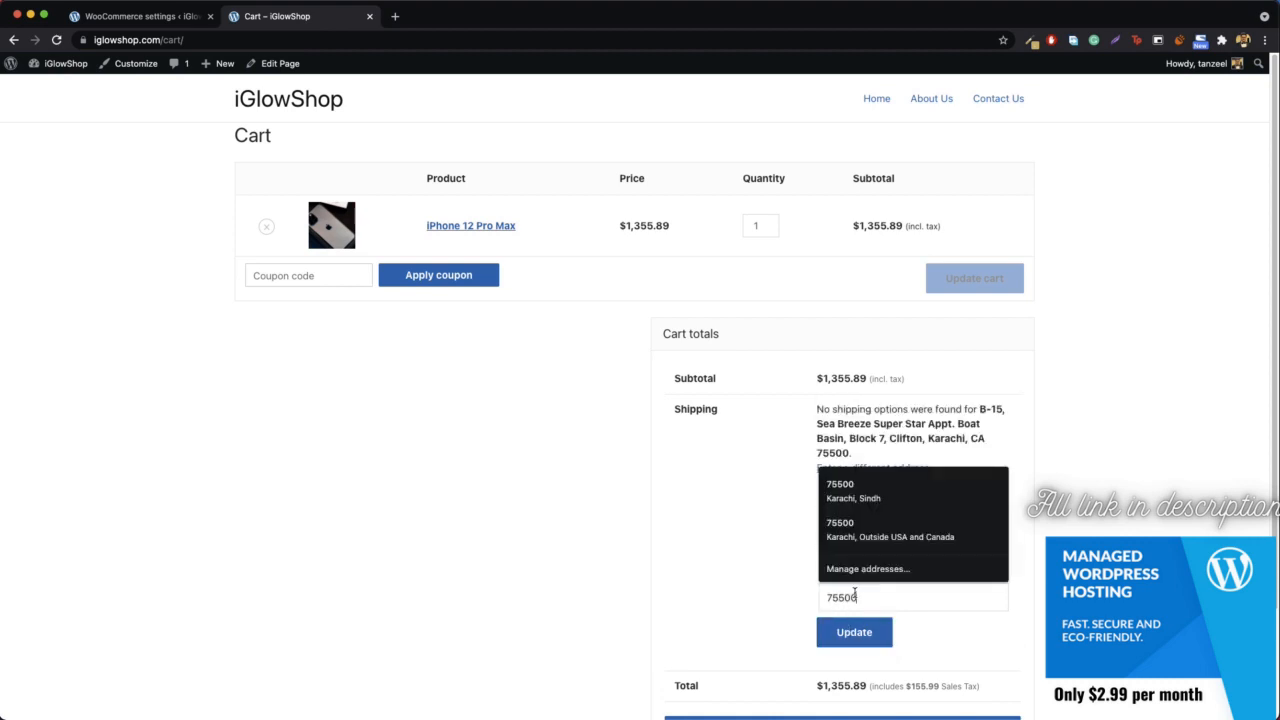
{"action": "key", "text": "BackSpace"}
{"action": "key", "text": "BackSpace"}
{"action": "key", "text": "BackSpace"}
{"action": "key", "text": "BackSpace"}
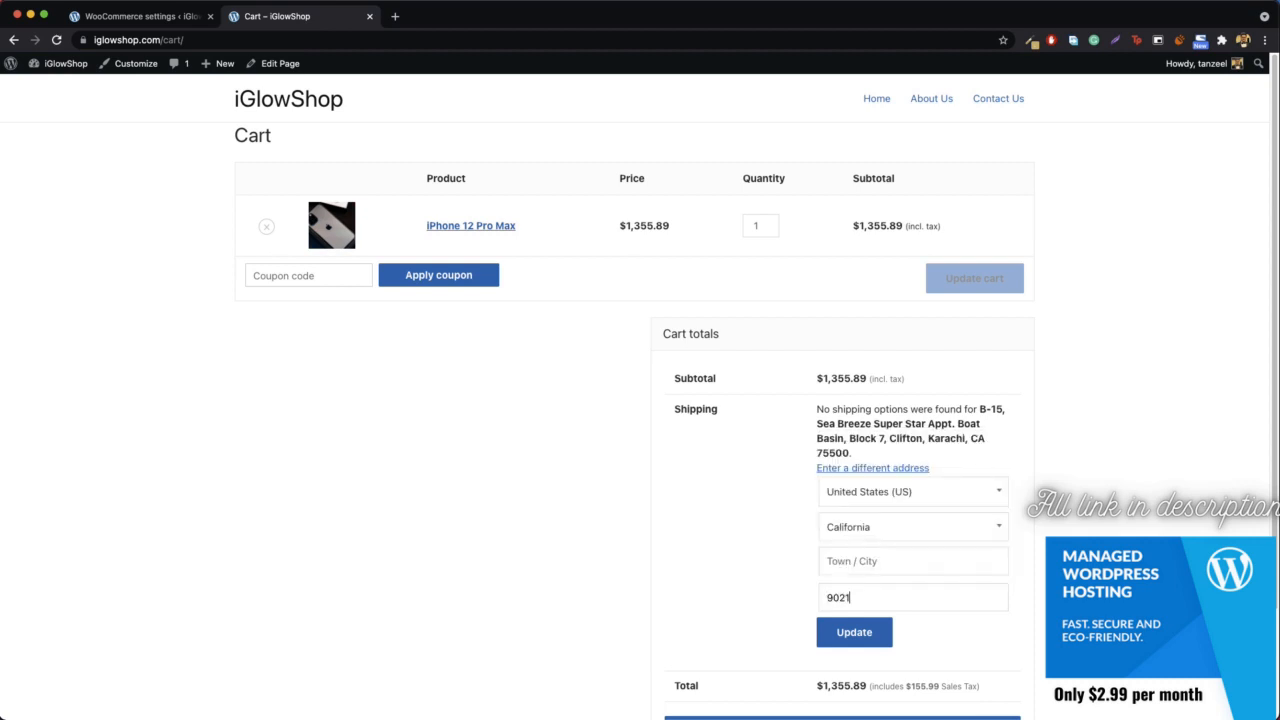
{"action": "left_click", "coordinate": [857, 645]}
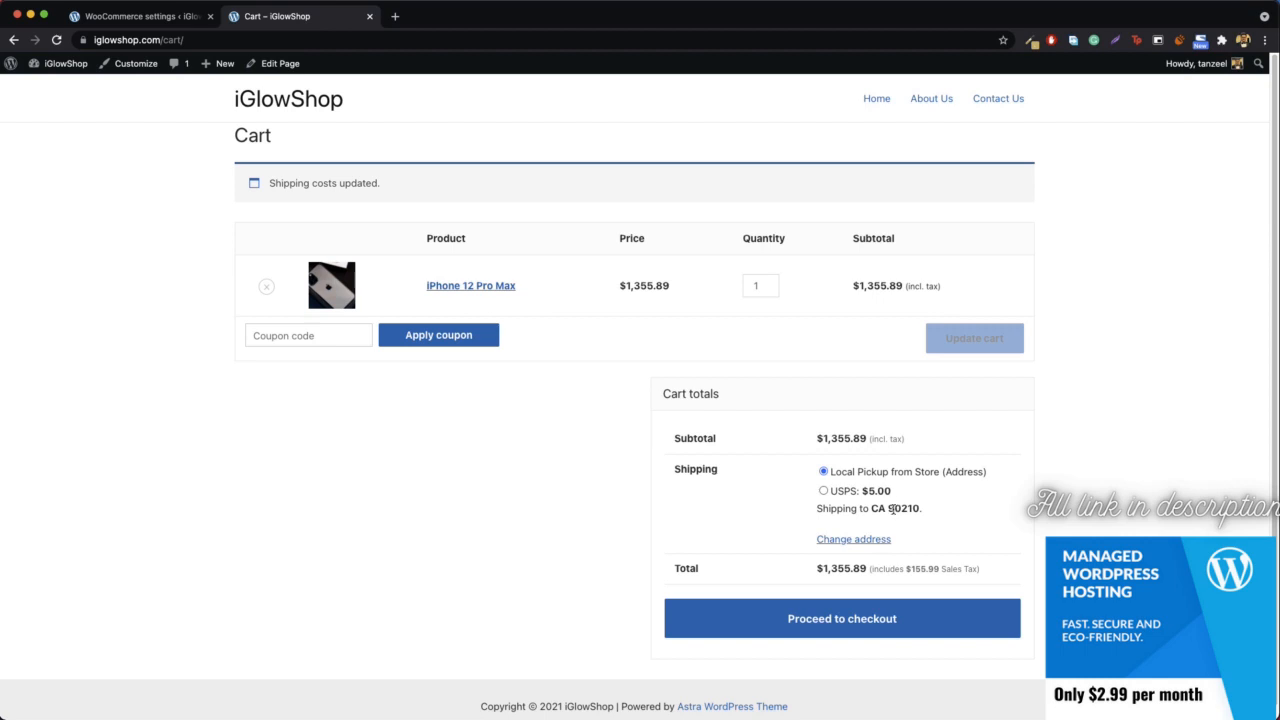
- Choose the USPS shipping option in the cart totals
{"action": "left_click_drag", "start_coordinate": [892, 509], "coordinate": [929, 514]}
{"action": "left_click", "coordinate": [885, 512]}
{"action": "left_click", "coordinate": [840, 491]}
- Change the shipping address by keeping United States (US) as country and clearing the ZIP, update it, and check the shipping availability
{"action": "left_click", "coordinate": [857, 540]}
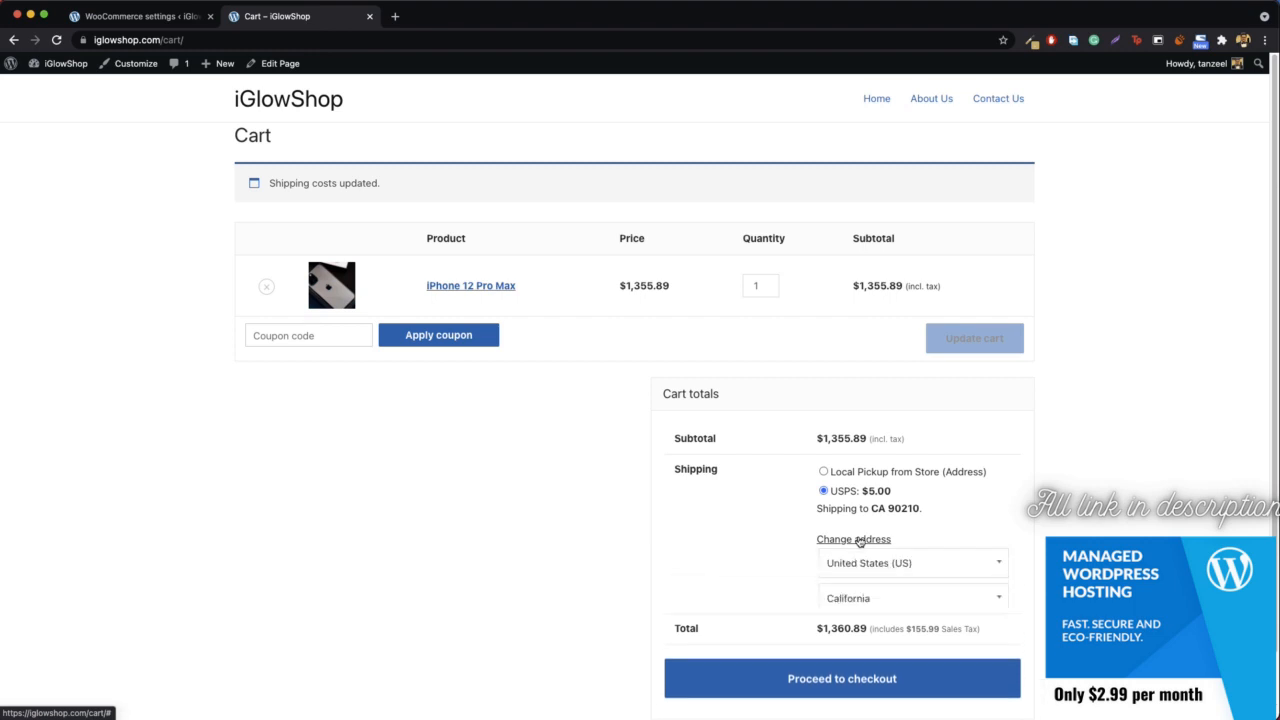
{"action": "scroll", "coordinate": [880, 555], "scroll_direction": "down", "scroll_amount": 1}
{"action": "left_click", "coordinate": [906, 546]}
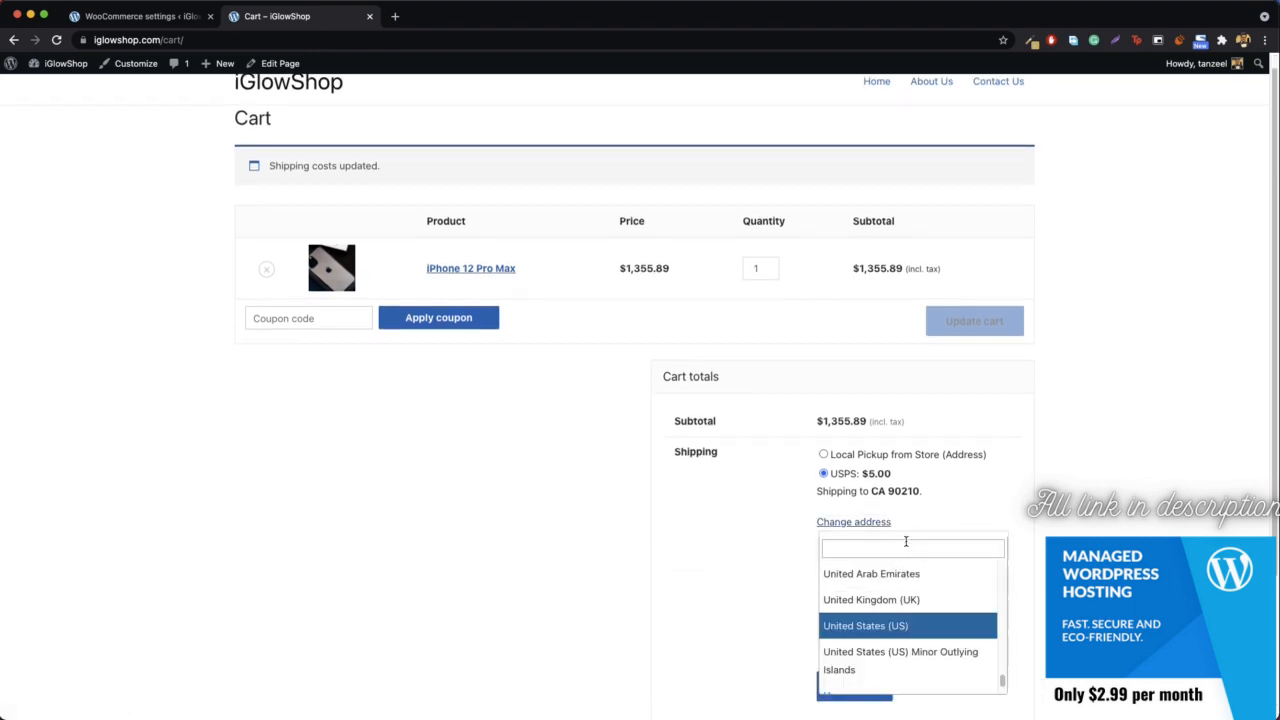
{"action": "left_click", "coordinate": [886, 626]}
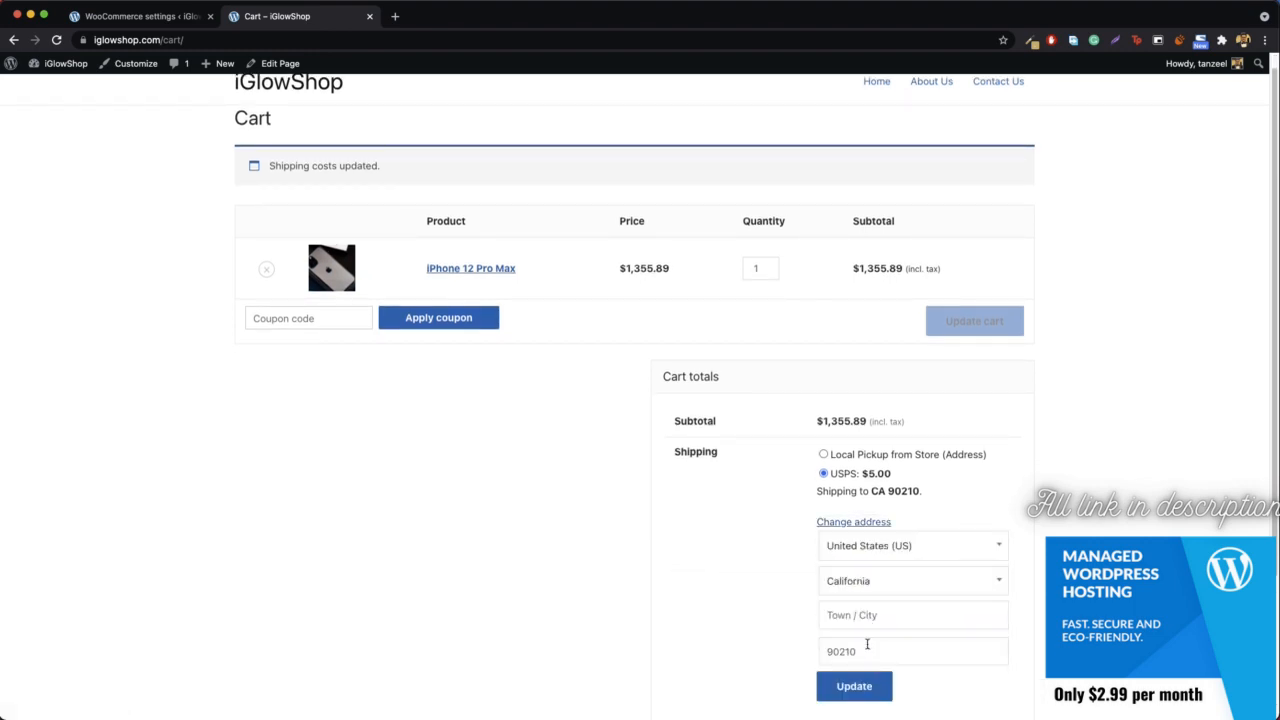
{"action": "left_click", "coordinate": [872, 647]}
{"action": "double_click", "coordinate": [872, 647]}
{"action": "key", "text": "BackSpace"}
{"action": "left_click", "coordinate": [852, 690]}
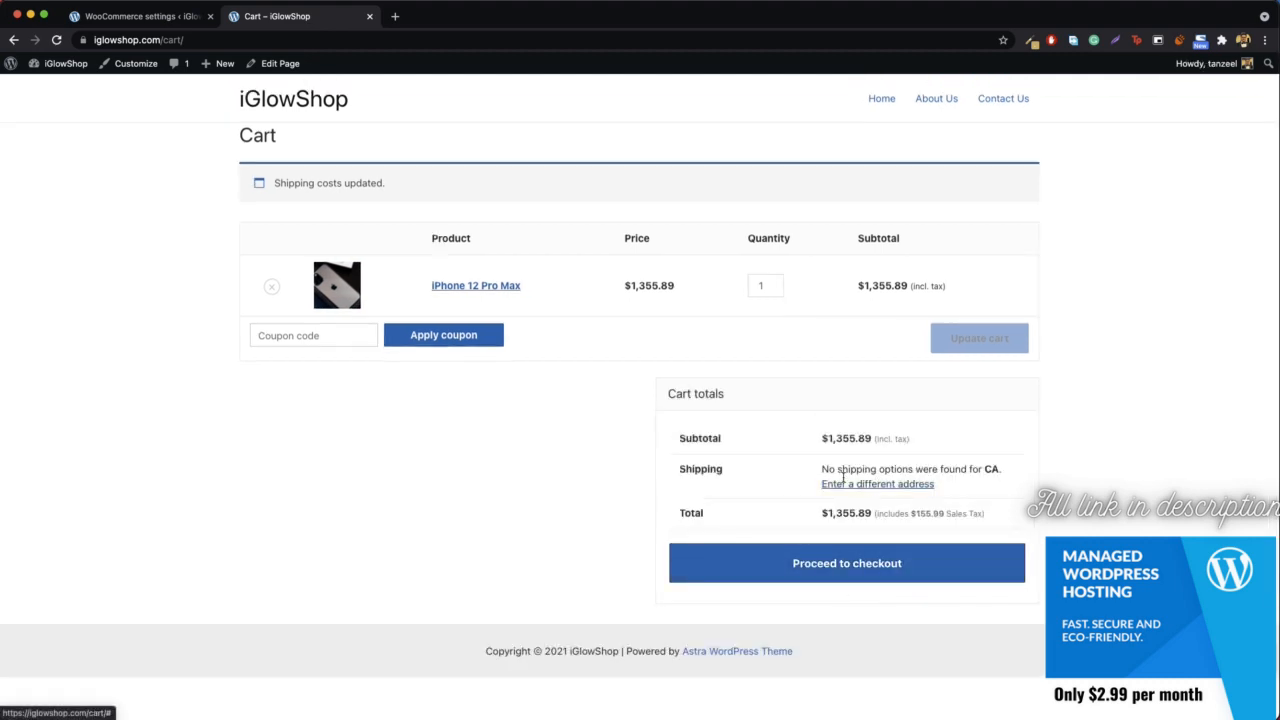
{"action": "left_click_drag", "start_coordinate": [823, 467], "coordinate": [978, 463]}
{"action": "left_click", "coordinate": [971, 461]}
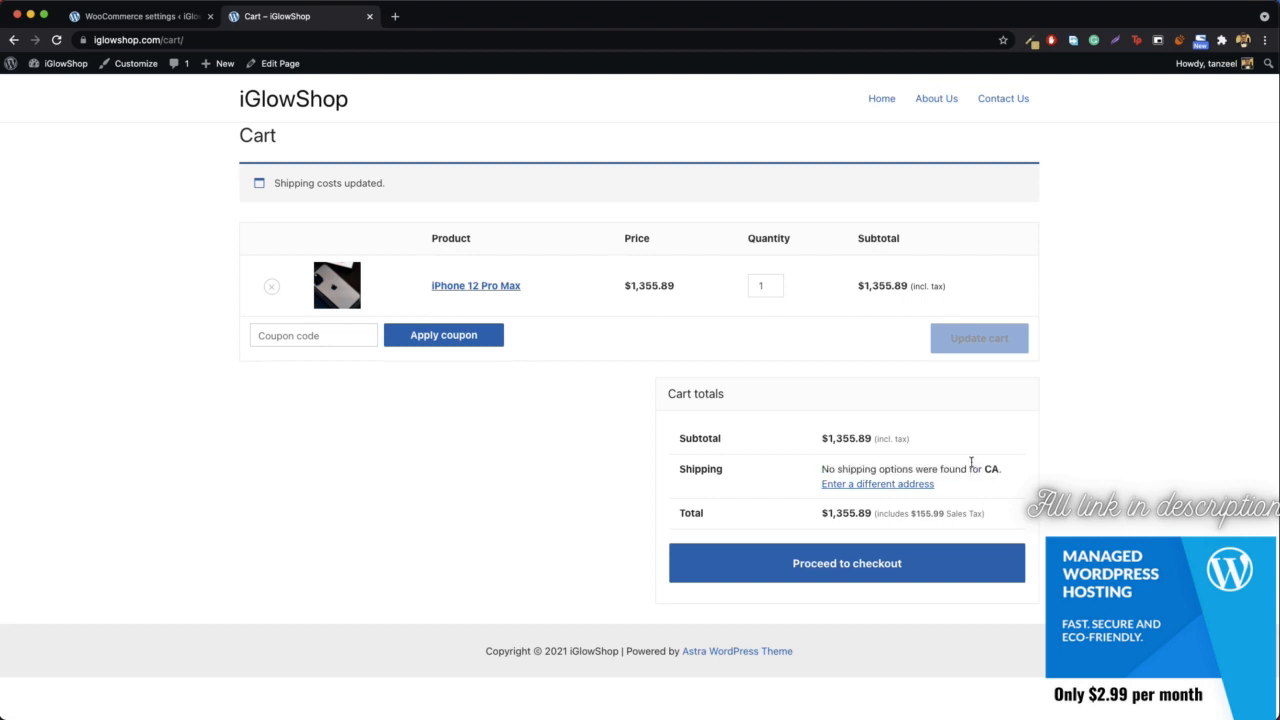
- Switch back to the WooCommerce settings and add a new shipping zone named US Based
{"action": "left_click", "coordinate": [128, 15]}
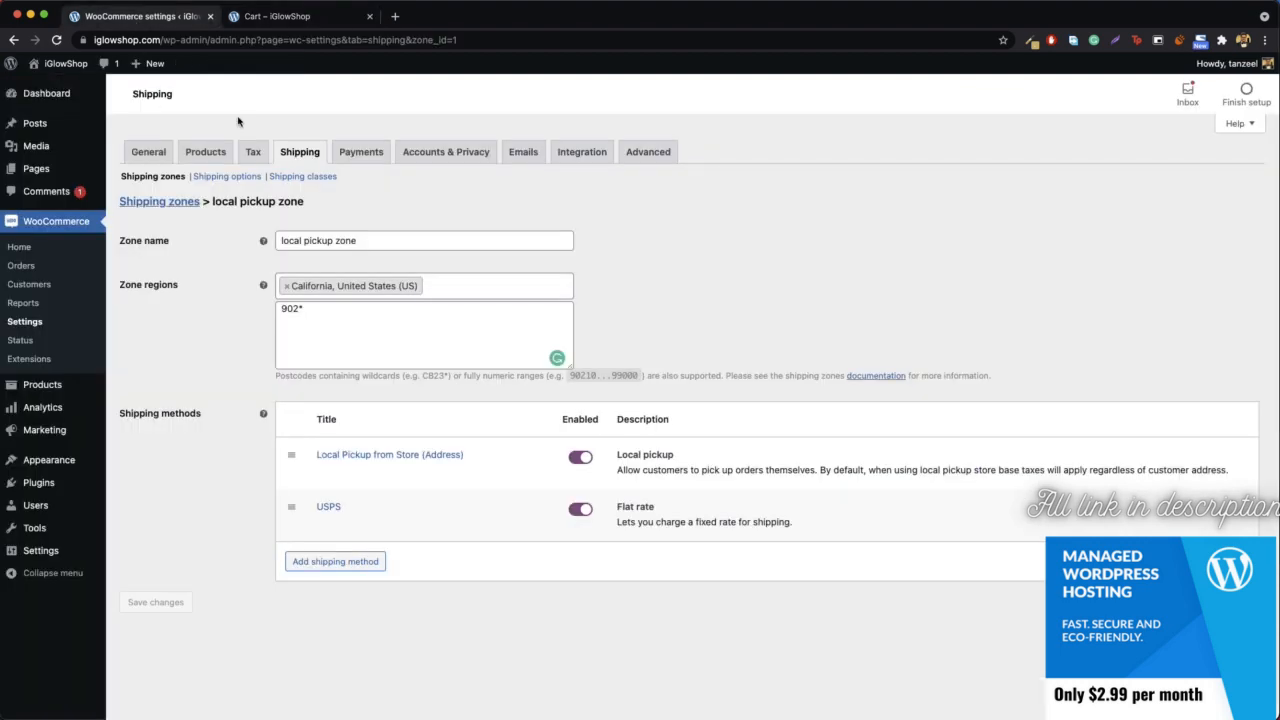
{"action": "left_click", "coordinate": [171, 203]}
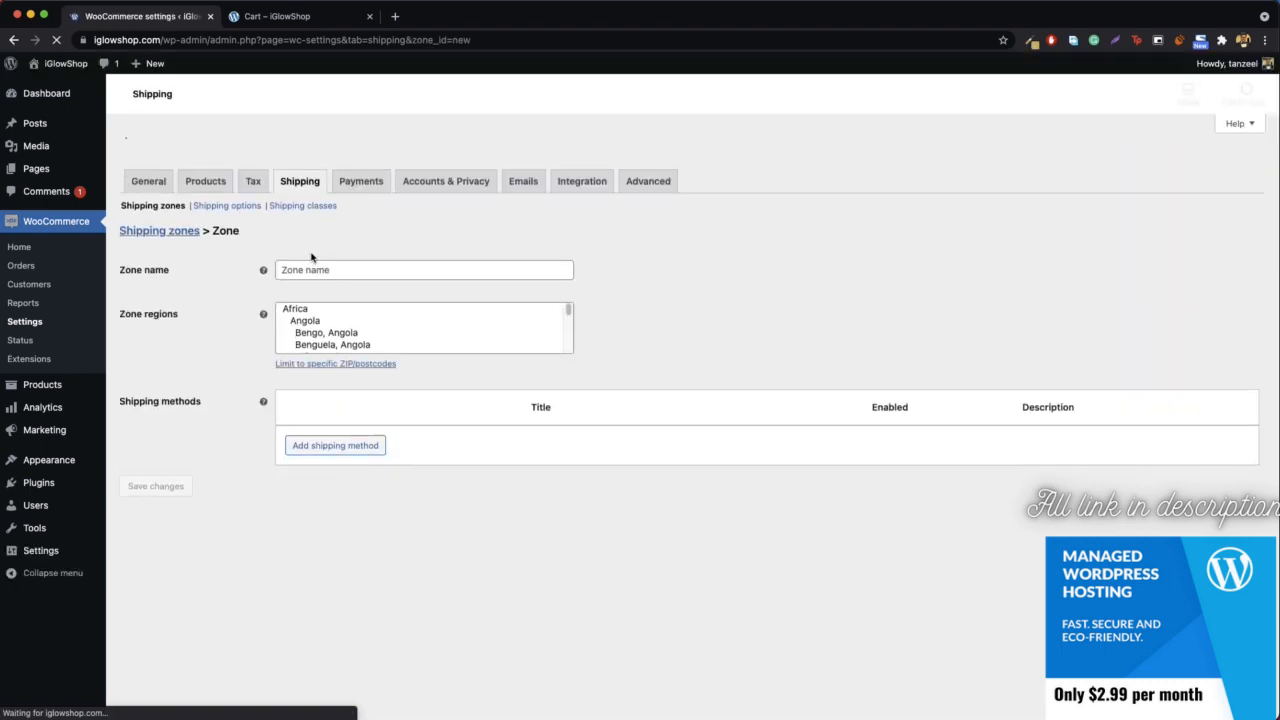
{"action": "left_click", "coordinate": [353, 240]}
{"action": "type", "text": "U"}
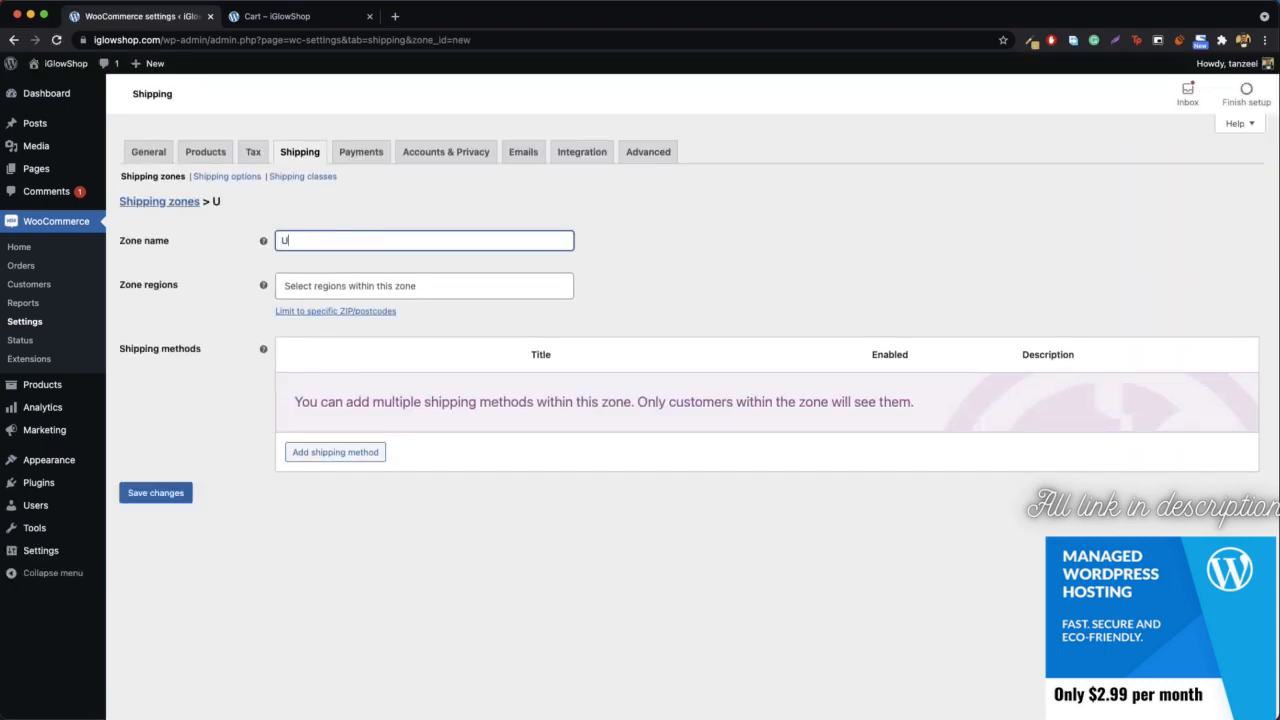
{"action": "type", "text": "S Based"}
- Set the US Based zone's region to United States (US)
{"action": "left_click", "coordinate": [368, 285]}
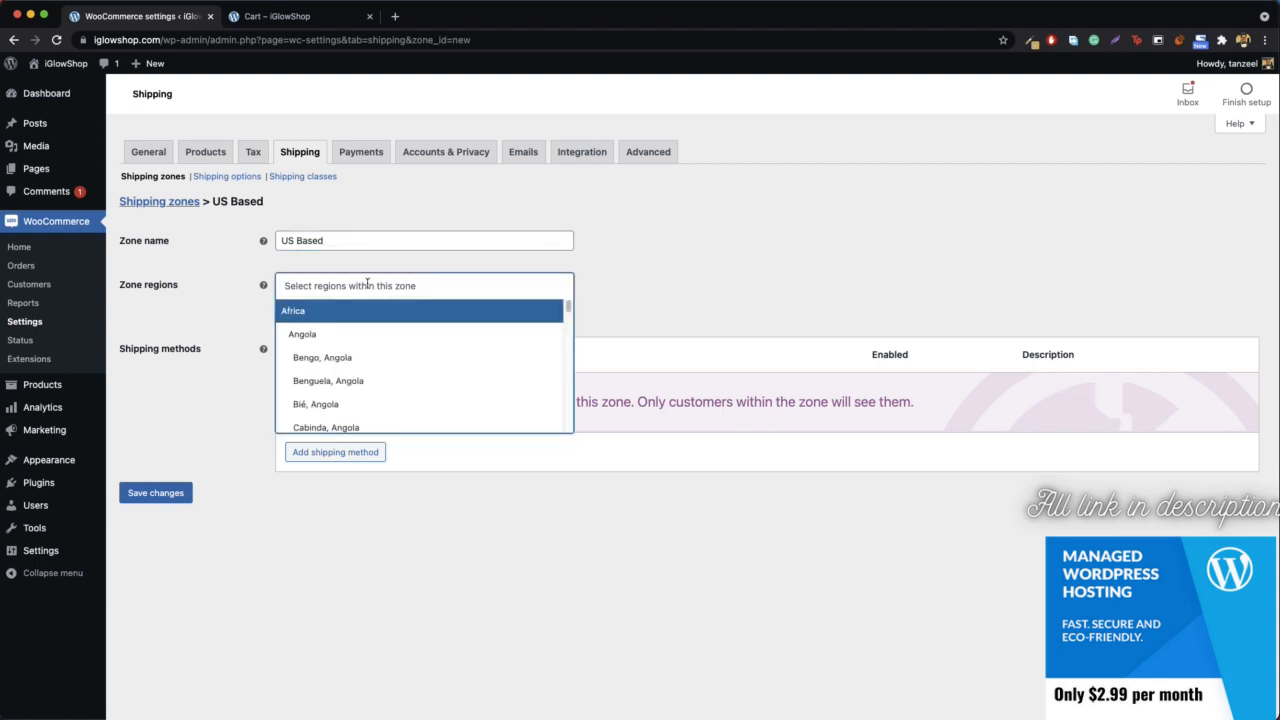
{"action": "type", "text": "unite"}
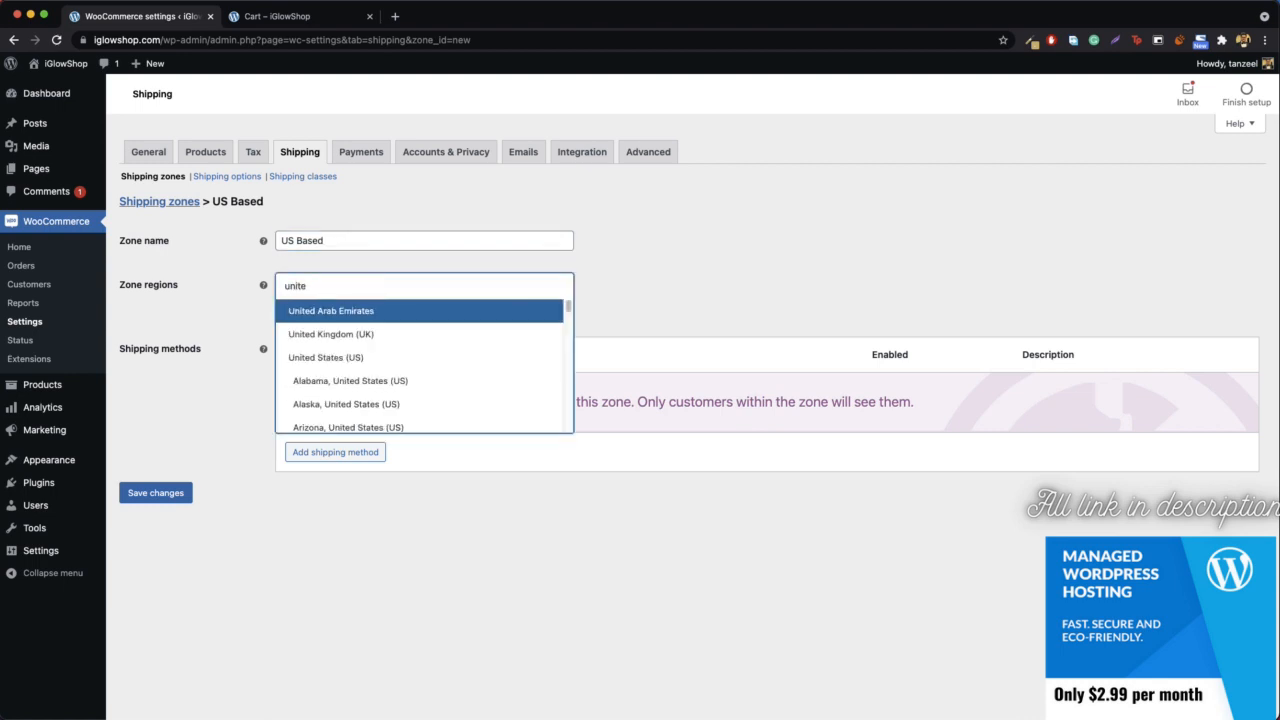
{"action": "left_click", "coordinate": [310, 367]}
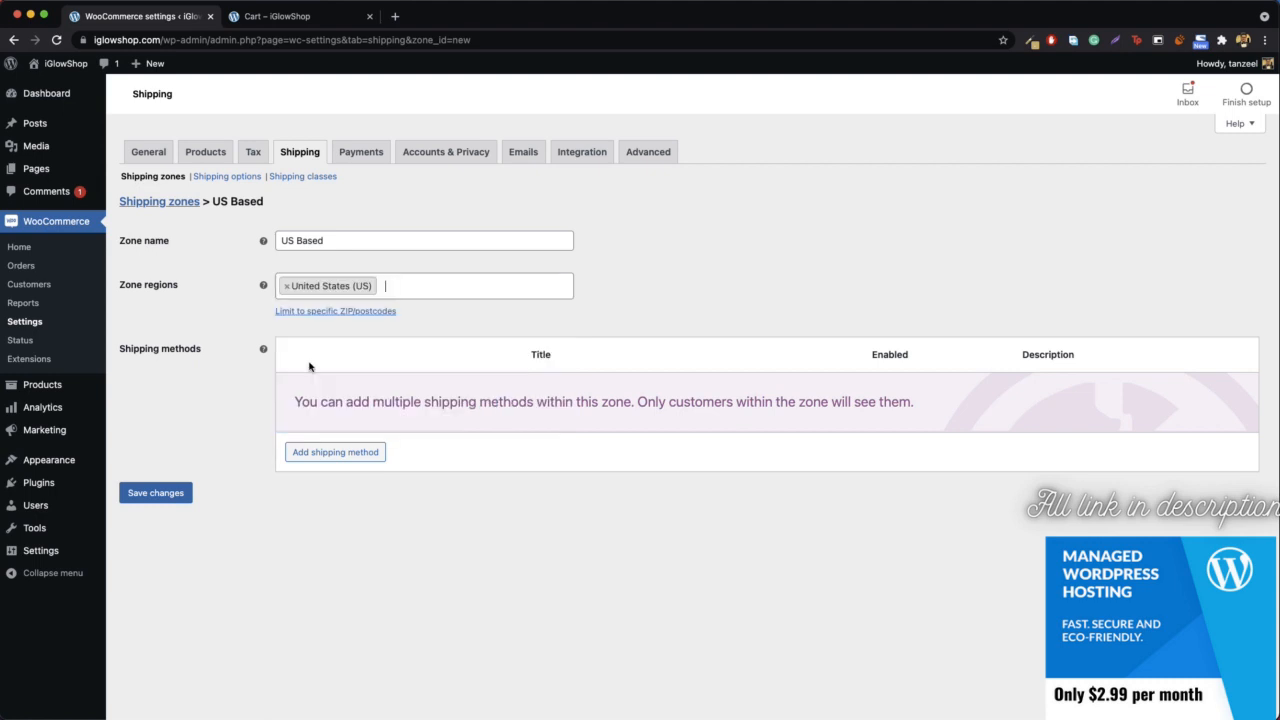
- Add a Flat rate shipping method to the US Based zone and give it the title USPS and a cost of 15
{"action": "left_click", "coordinate": [342, 452]}
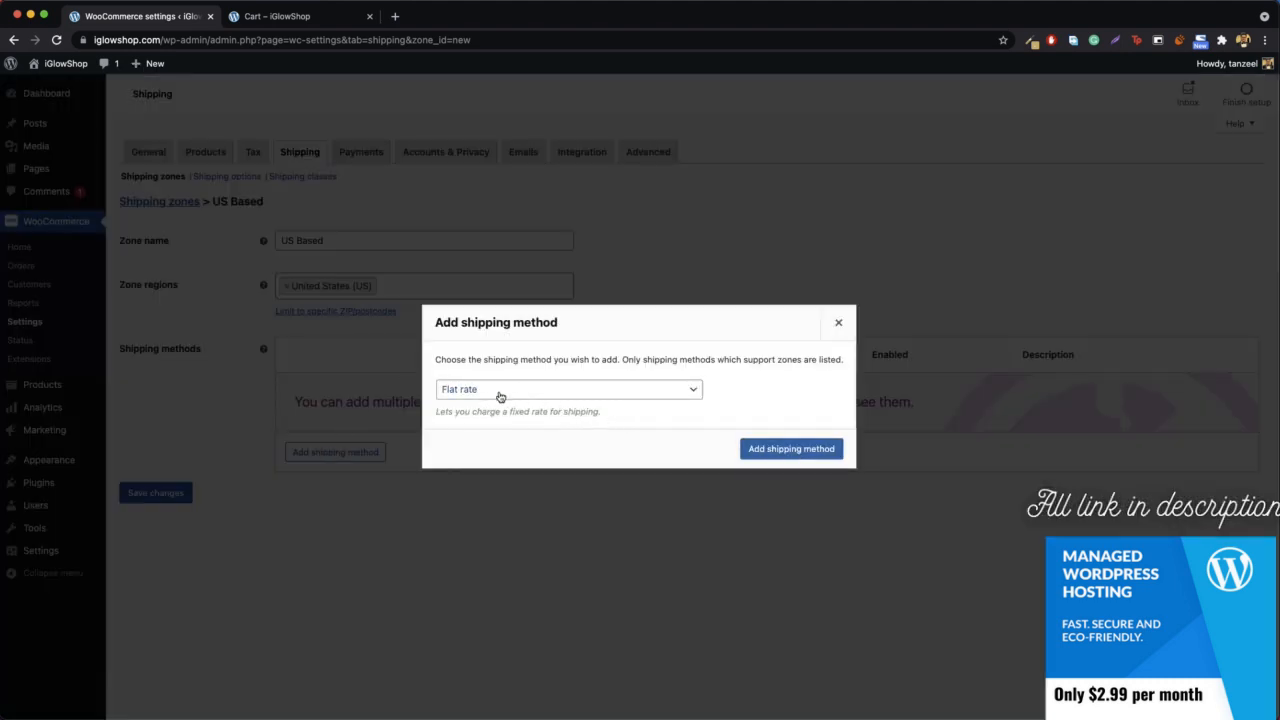
{"action": "left_click", "coordinate": [782, 450]}
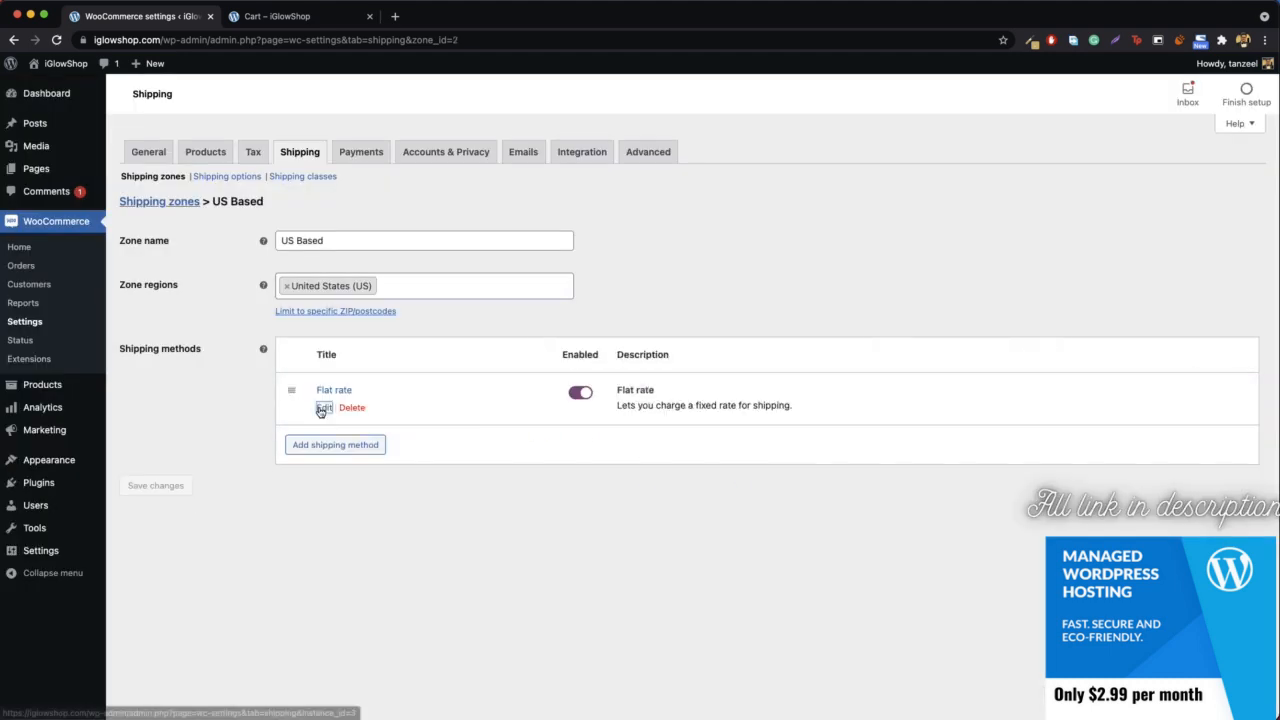
{"action": "left_click", "coordinate": [318, 409]}
{"action": "left_click", "coordinate": [514, 351]}
{"action": "key", "text": "alt+shift+Left"}
{"action": "key", "text": "alt+shift+Left"}
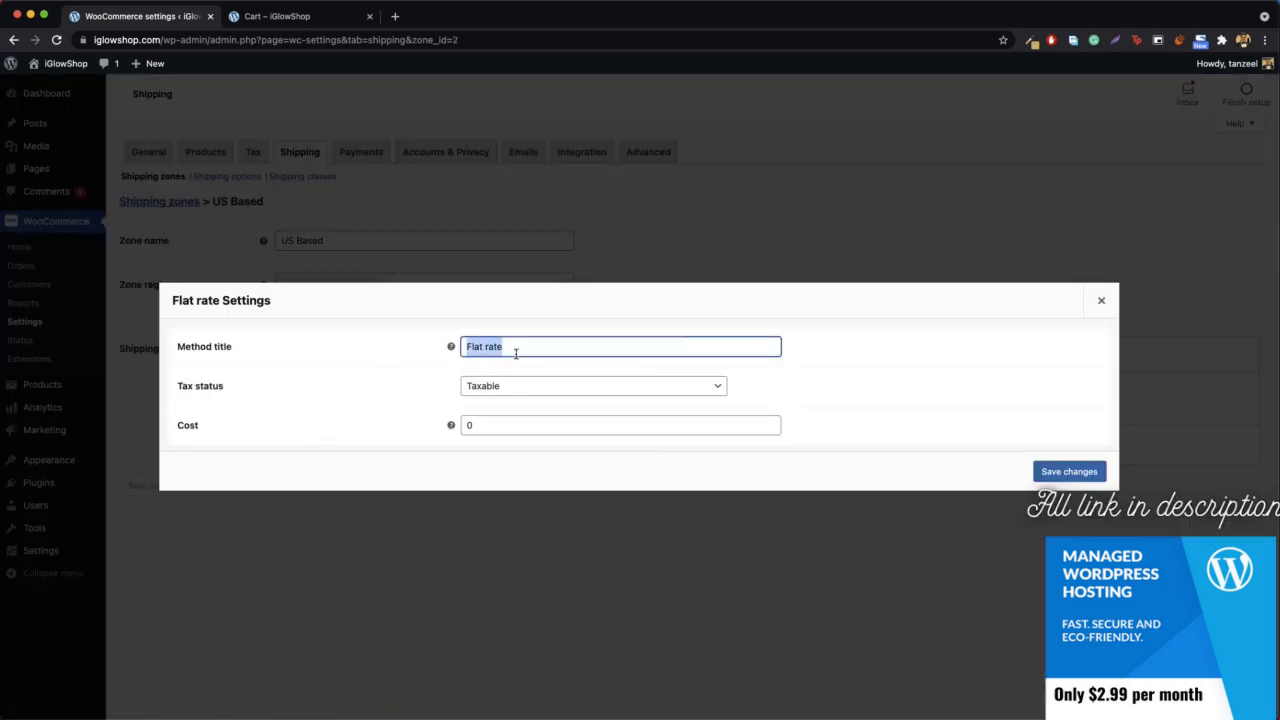
{"action": "type", "text": "USPS"}
{"action": "left_click", "coordinate": [517, 432]}
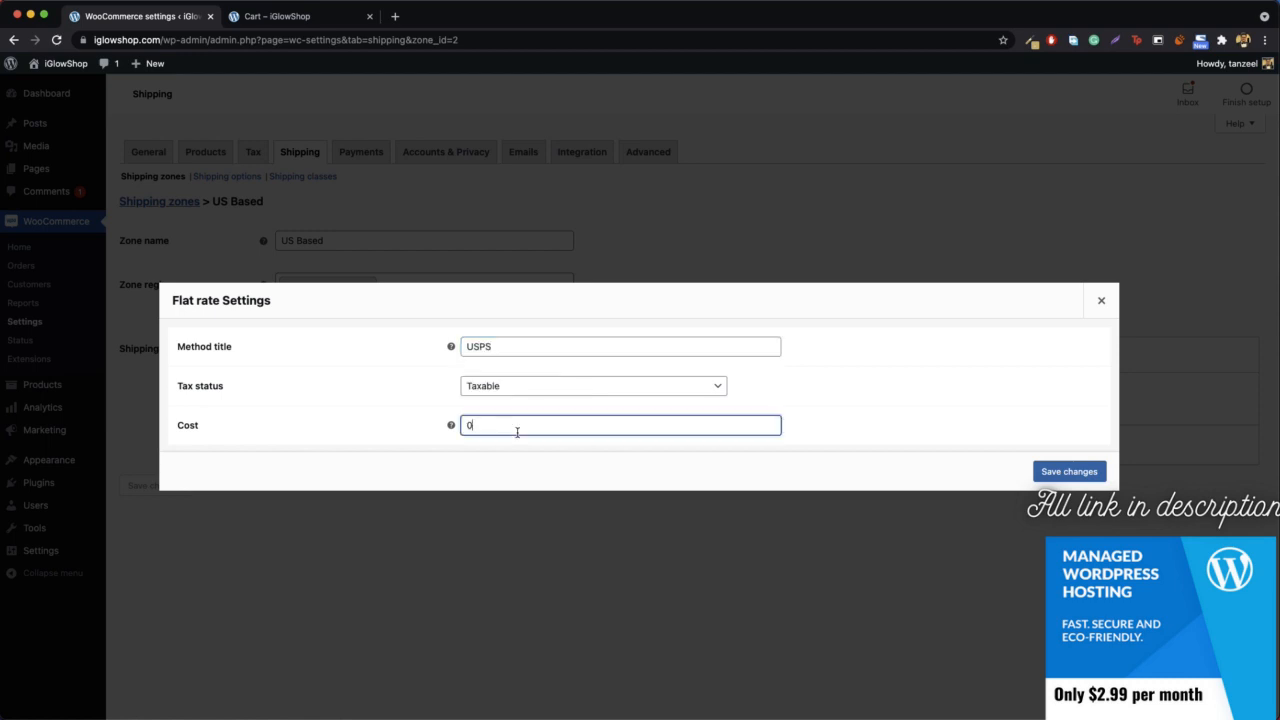
{"action": "type", "text": "15"}
- Extend the flat rate's method title to USPS (35 days) and save the method
{"action": "left_click", "coordinate": [610, 340]}
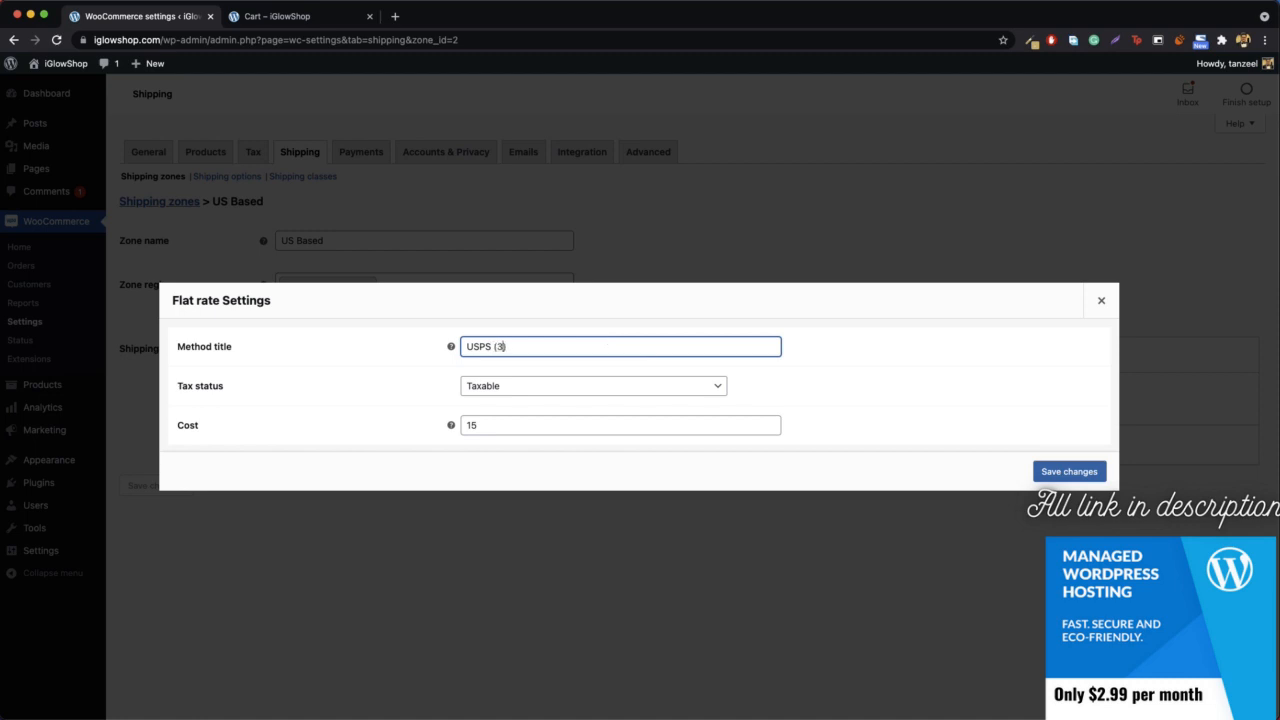
{"action": "type", "text": "(35)"}
{"action": "type", "text": " da"}
{"action": "type", "text": "ys"}
{"action": "left_click", "coordinate": [1062, 471]}
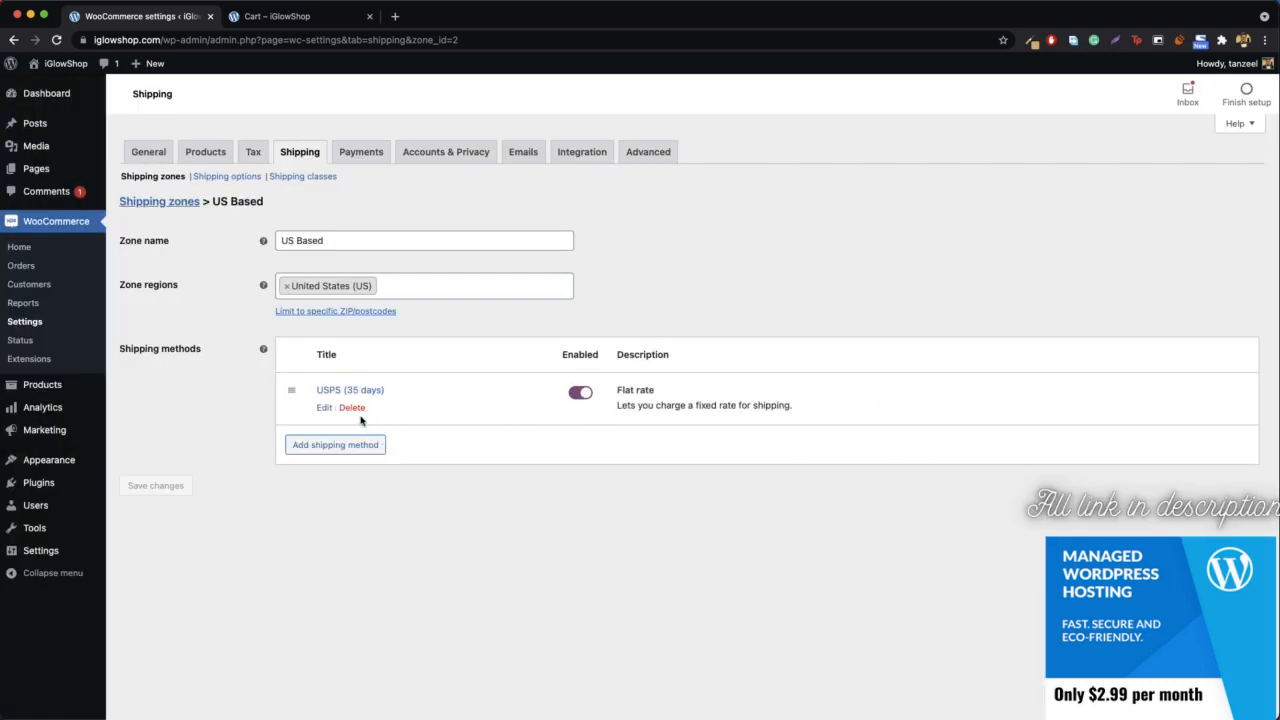
- Add a second Flat rate shipping method to the US Based zone
{"action": "left_click", "coordinate": [317, 454]}
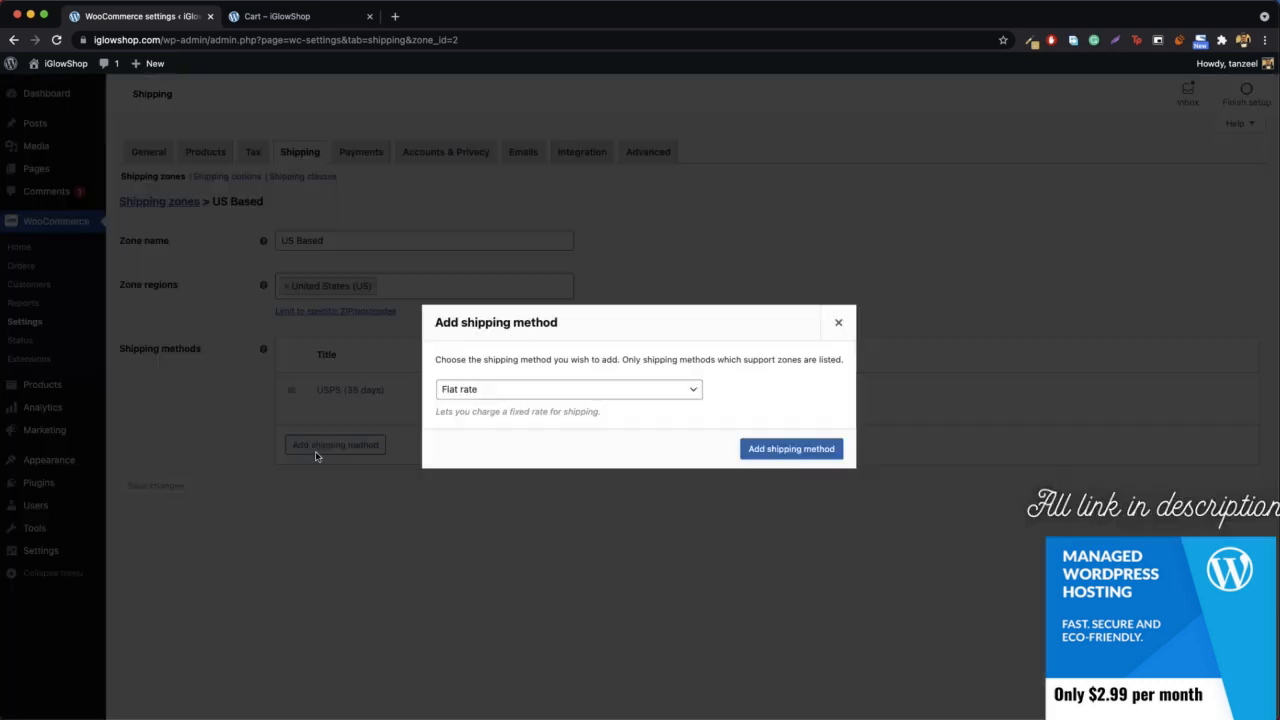
{"action": "left_click", "coordinate": [530, 396]}
{"action": "left_click", "coordinate": [457, 386]}
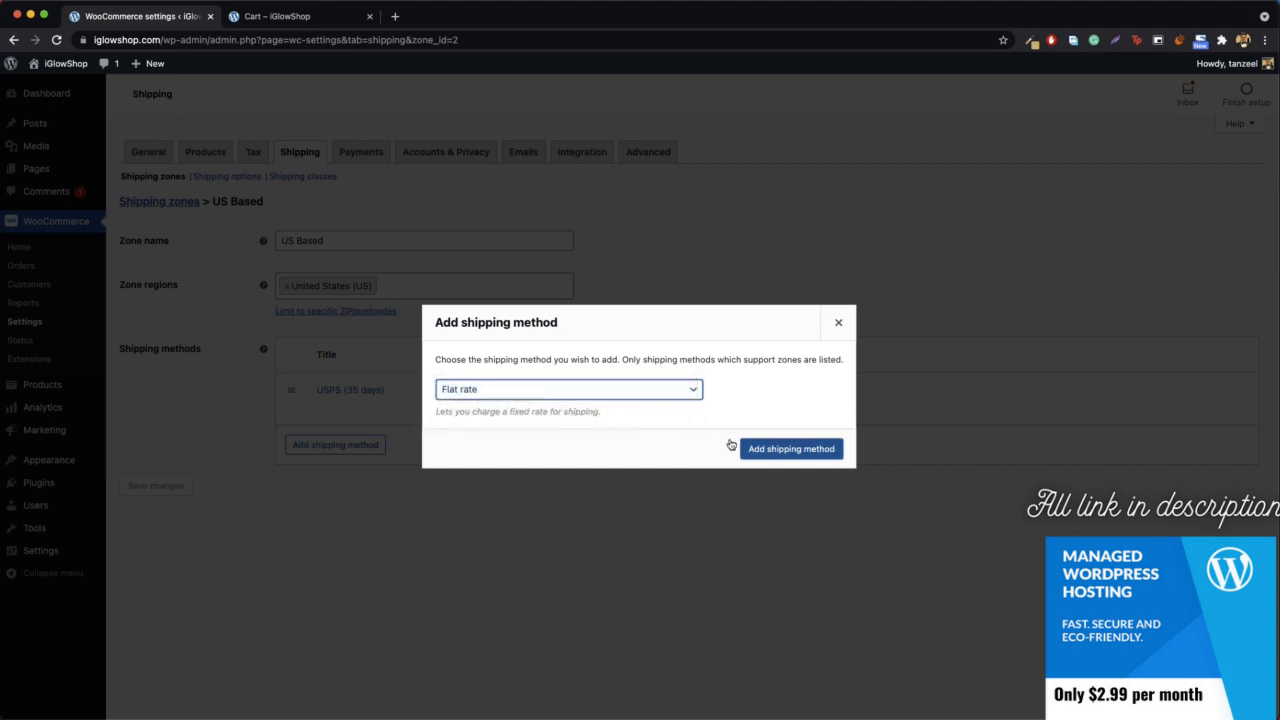
{"action": "left_click", "coordinate": [797, 450]}
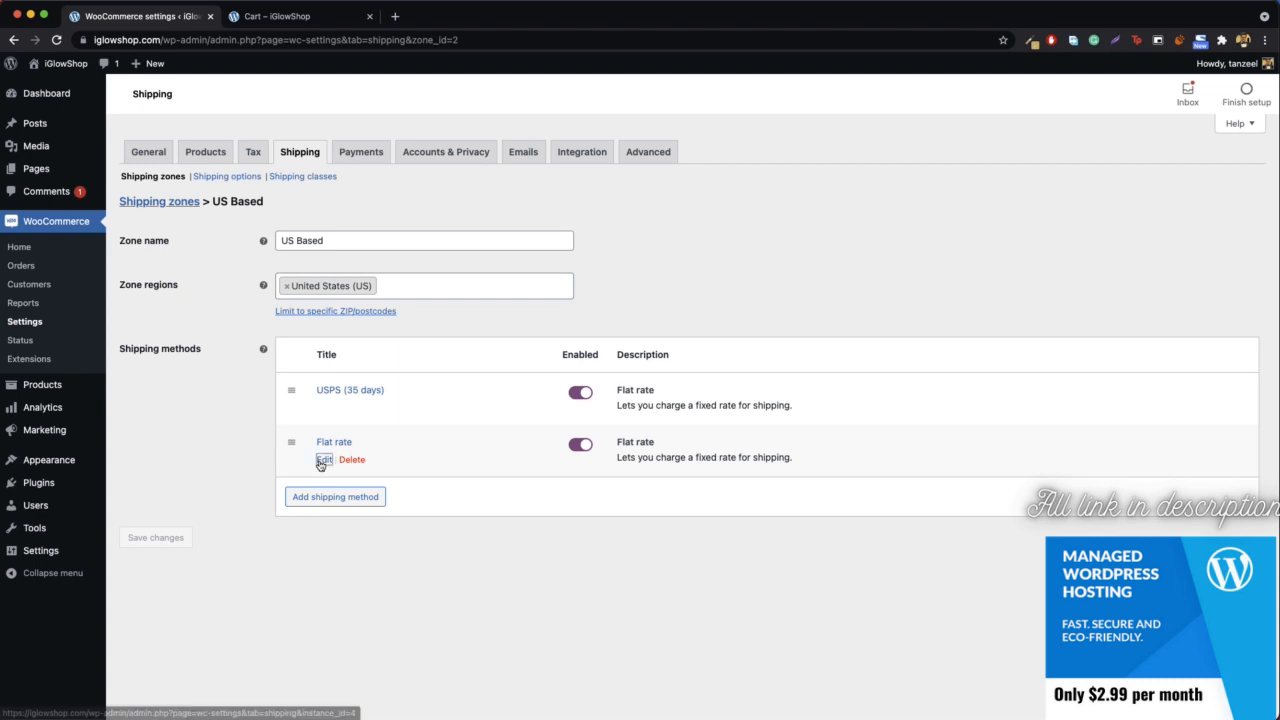
- Title the second flat rate method DHL (14 days), enter its cost, and save it
{"action": "left_click", "coordinate": [322, 461]}
{"action": "left_click", "coordinate": [517, 354]}
{"action": "key", "text": "super+a"}
{"action": "type", "text": "DHL"}
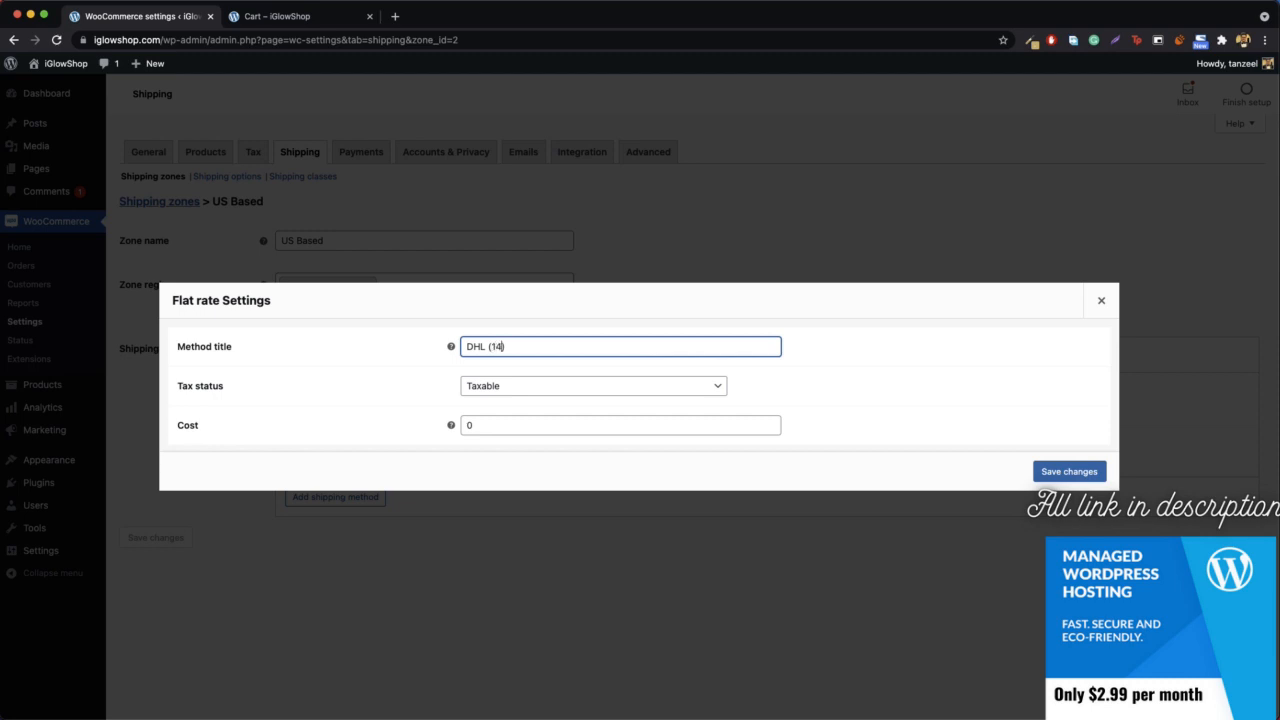
{"action": "double_click", "coordinate": [521, 427]}
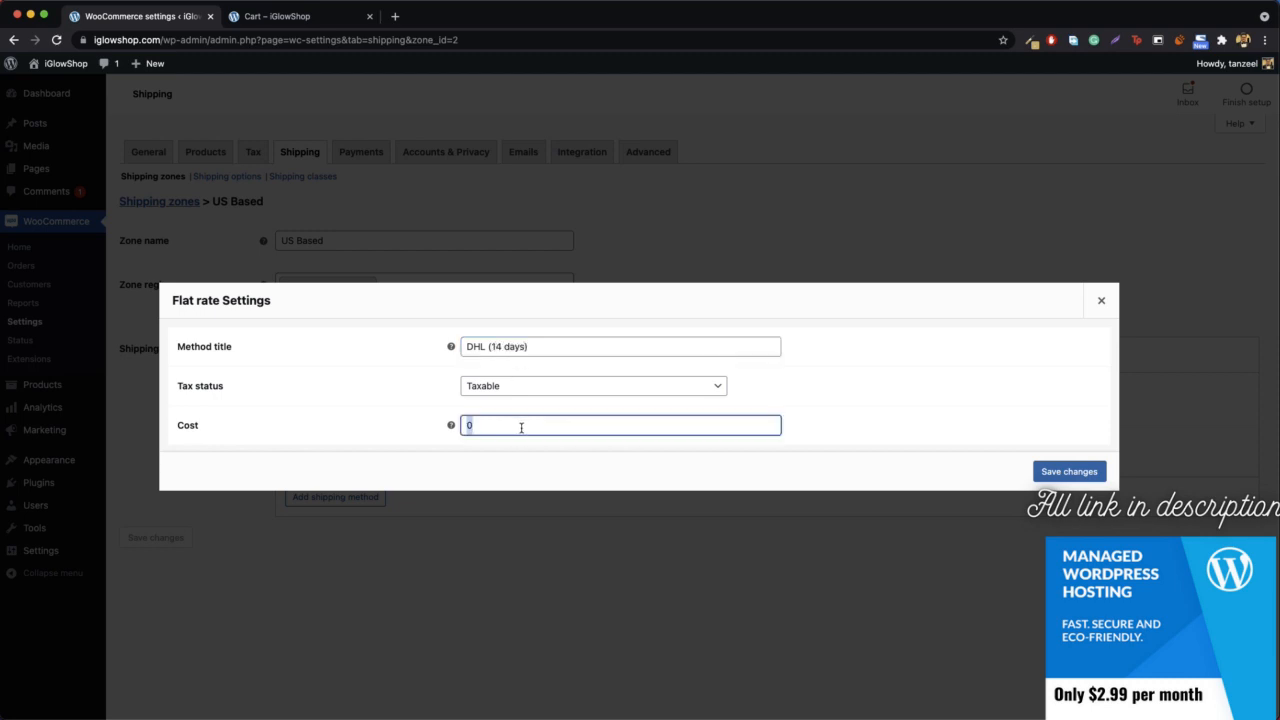
{"action": "type", "text": "5"}
{"action": "left_click", "coordinate": [1040, 474]}
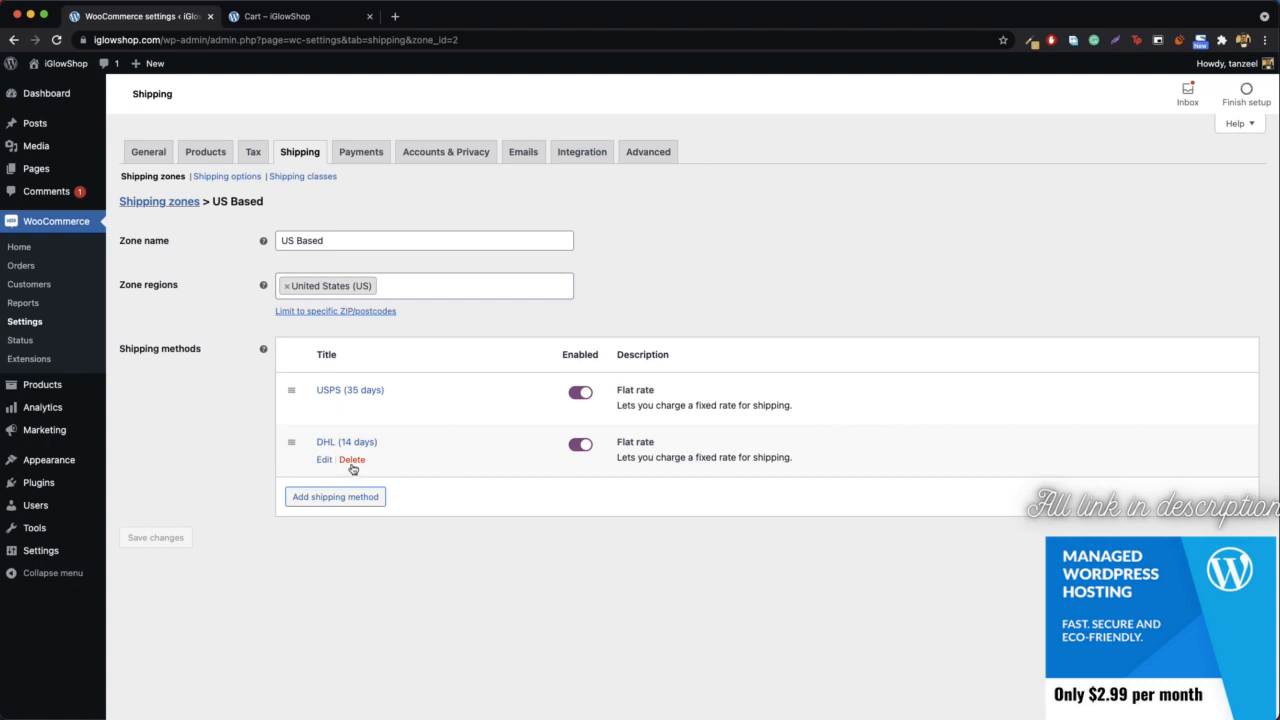
- Add a third Flat rate shipping method to the US Based zone
{"action": "left_click", "coordinate": [330, 497]}
{"action": "left_click", "coordinate": [509, 392]}
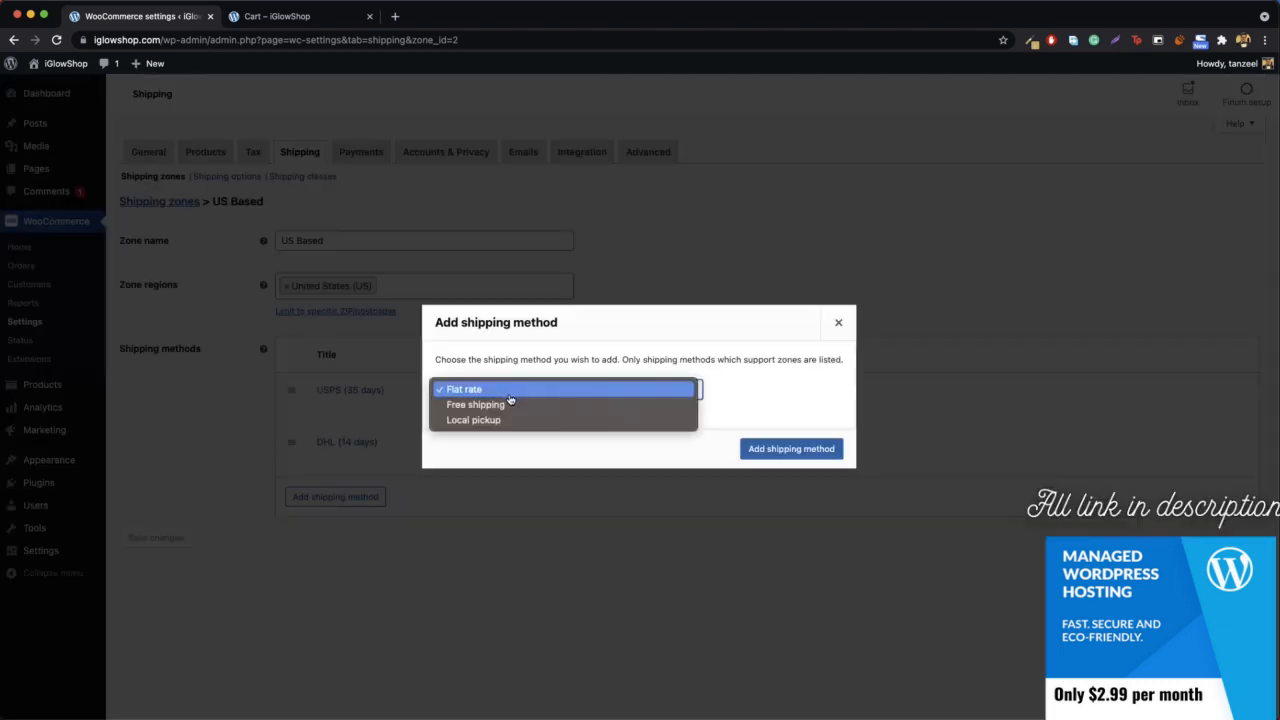
{"action": "left_click", "coordinate": [531, 392]}
{"action": "left_click", "coordinate": [786, 451]}
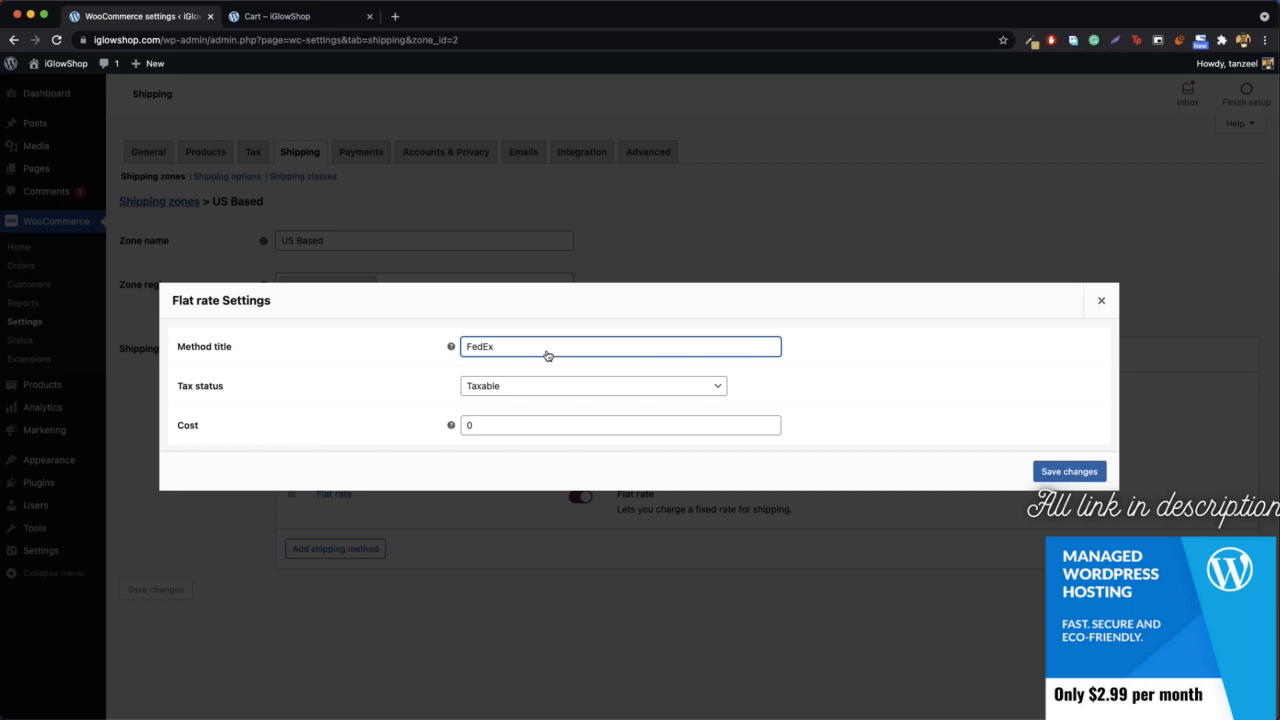
- Set the third flat rate method's title to FedEx (45 Days) and its cost to 10, and save it
{"action": "left_click", "coordinate": [547, 424]}
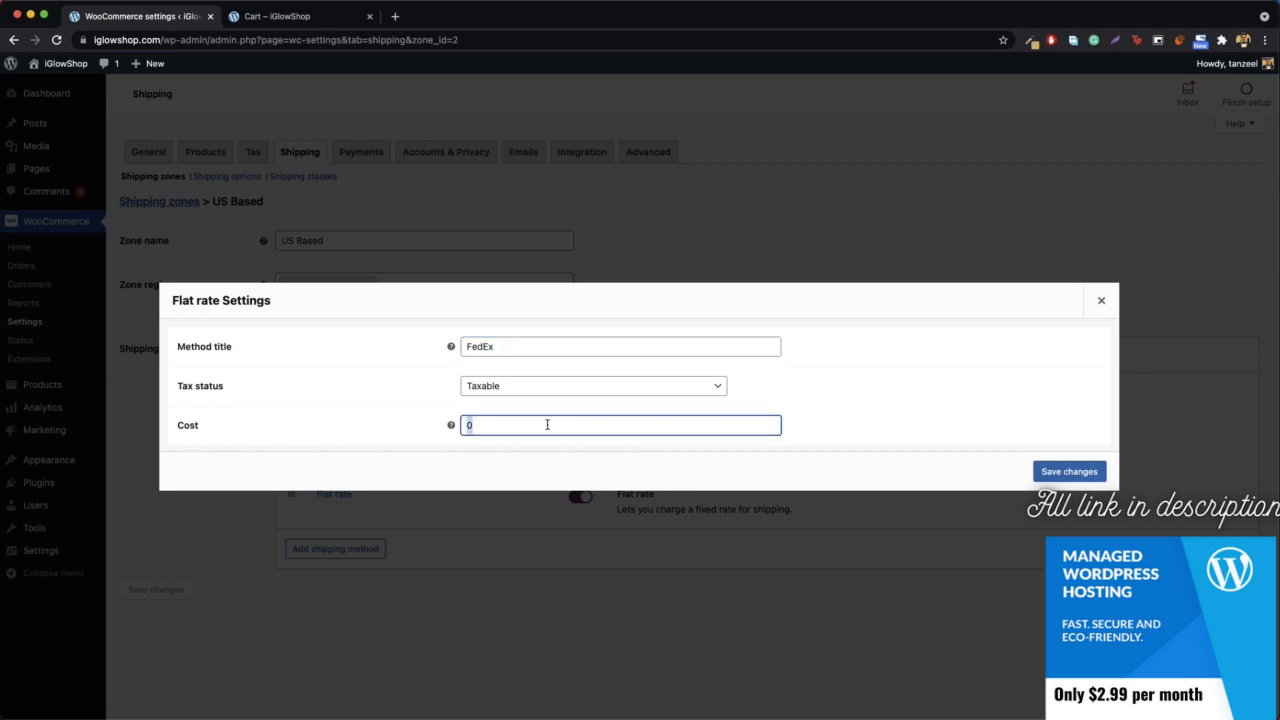
{"action": "type", "text": "10"}
{"action": "left_click", "coordinate": [568, 349]}
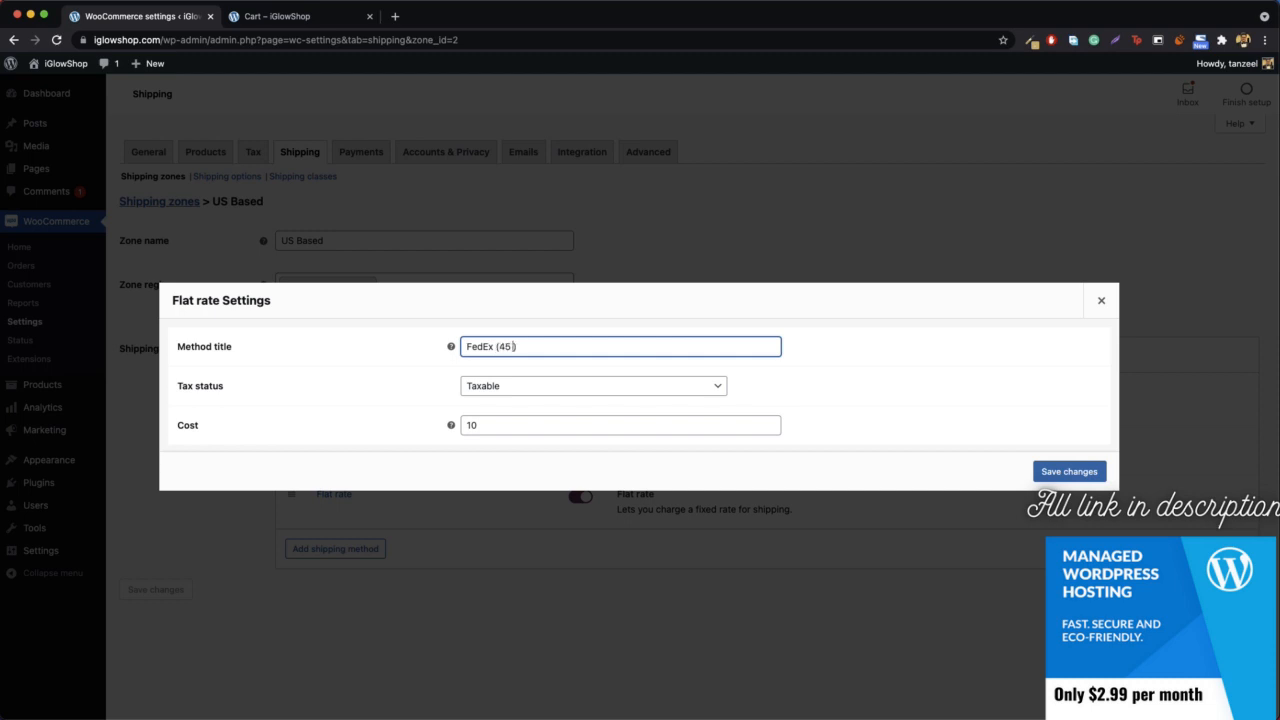
{"action": "type", "text": "(45 Days)"}
{"action": "left_click", "coordinate": [1069, 471]}
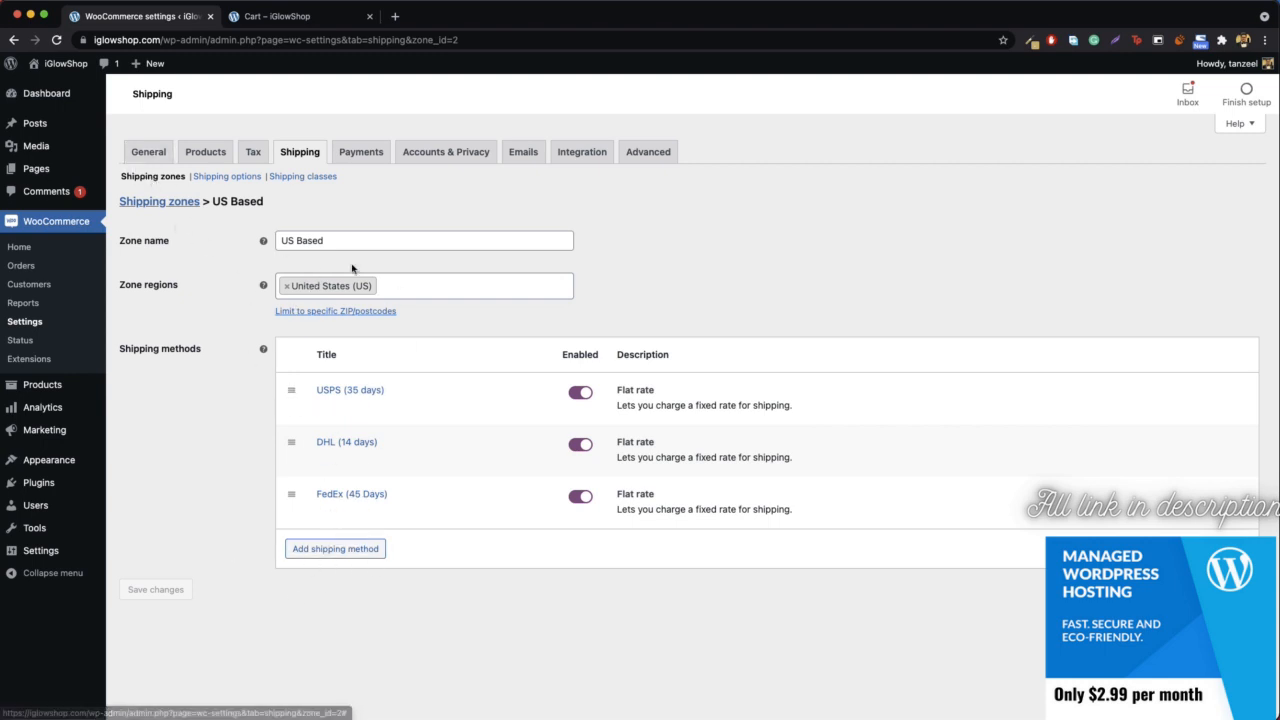
- Switch to the store's cart page and reload it to check the shipping options of the US Based zone
{"action": "left_click", "coordinate": [318, 16]}
{"action": "left_click", "coordinate": [330, 40]}
{"action": "key", "text": "Return"}
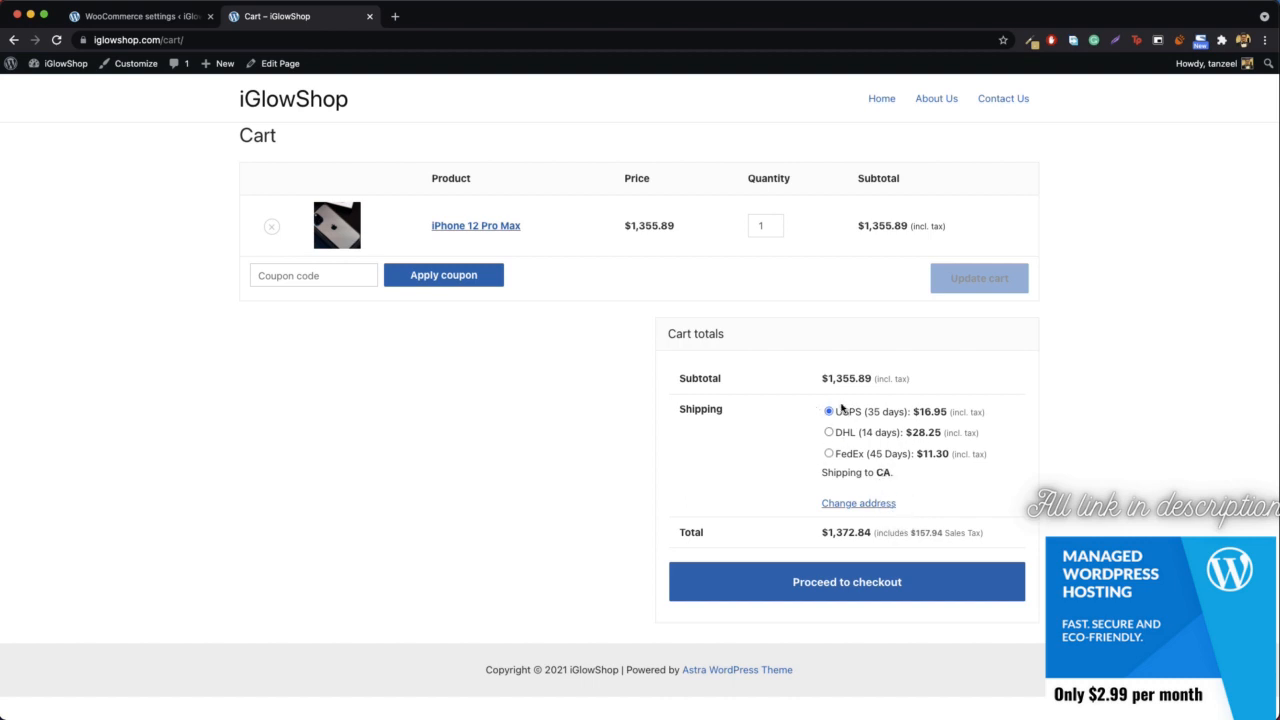
- Change the cart's shipping address to the state of Alaska and update the shipping costs
{"action": "left_click", "coordinate": [862, 504]}
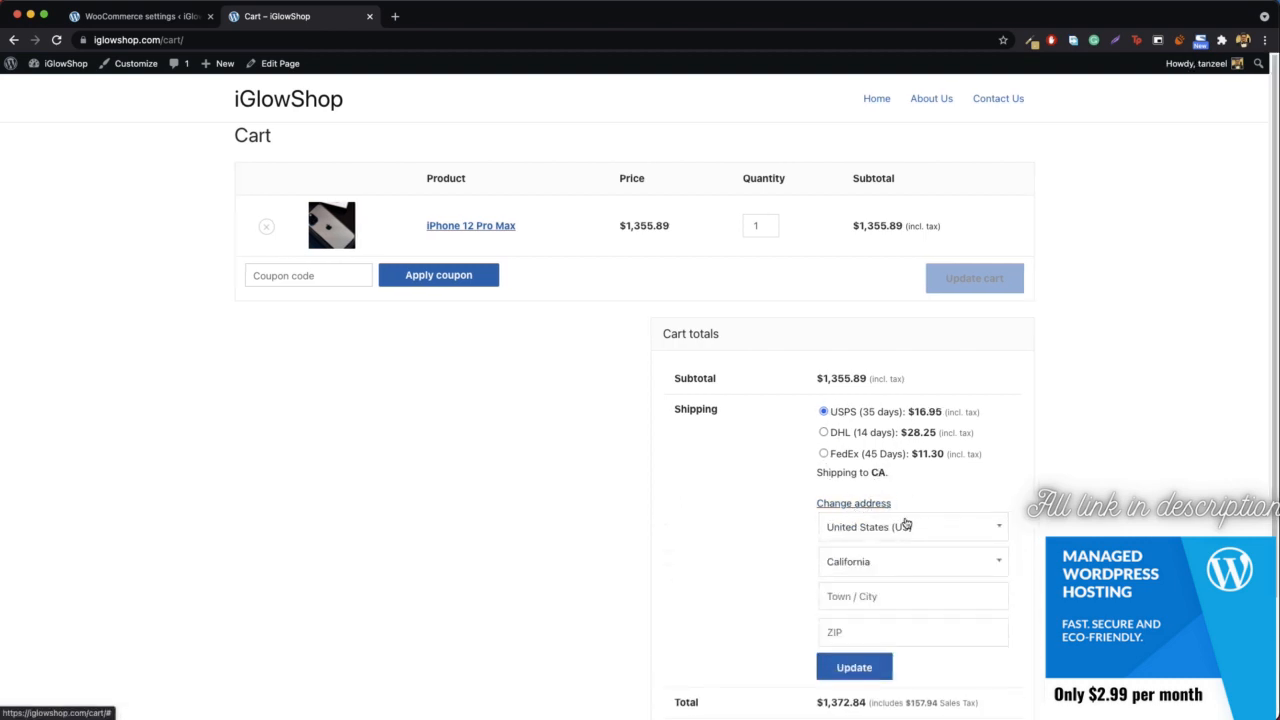
{"action": "left_click", "coordinate": [886, 563]}
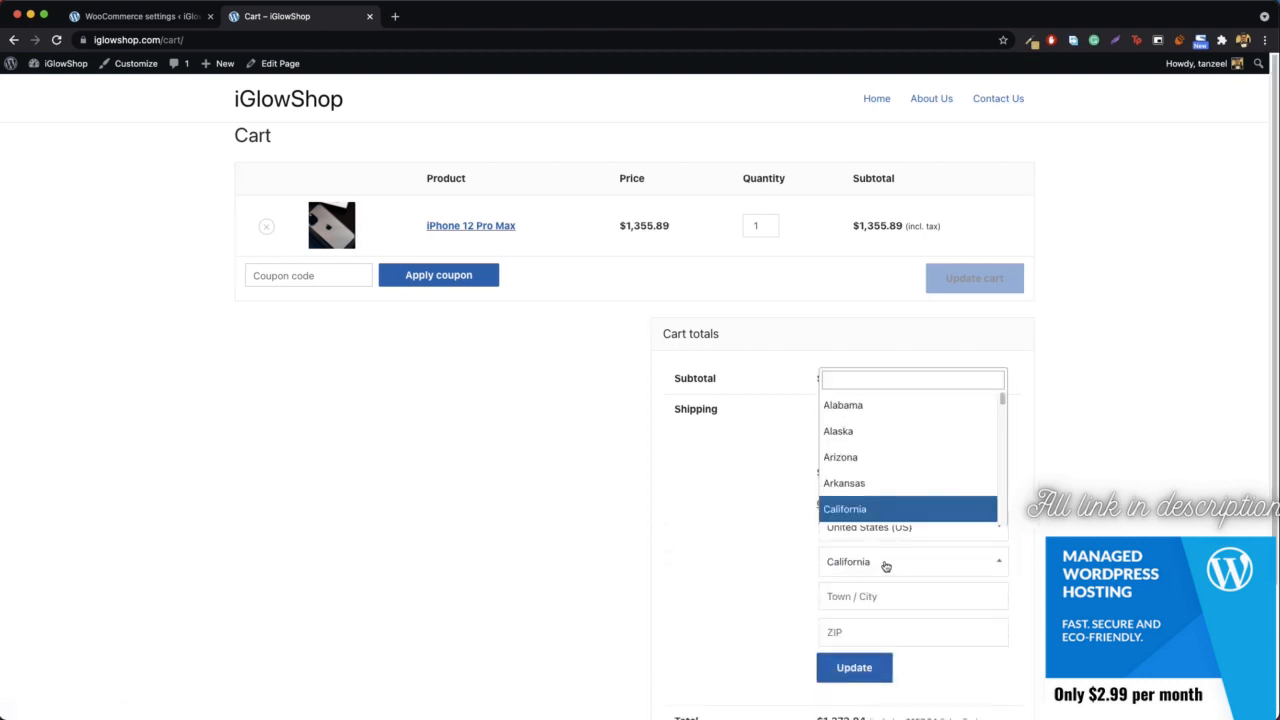
{"action": "left_click", "coordinate": [876, 440]}
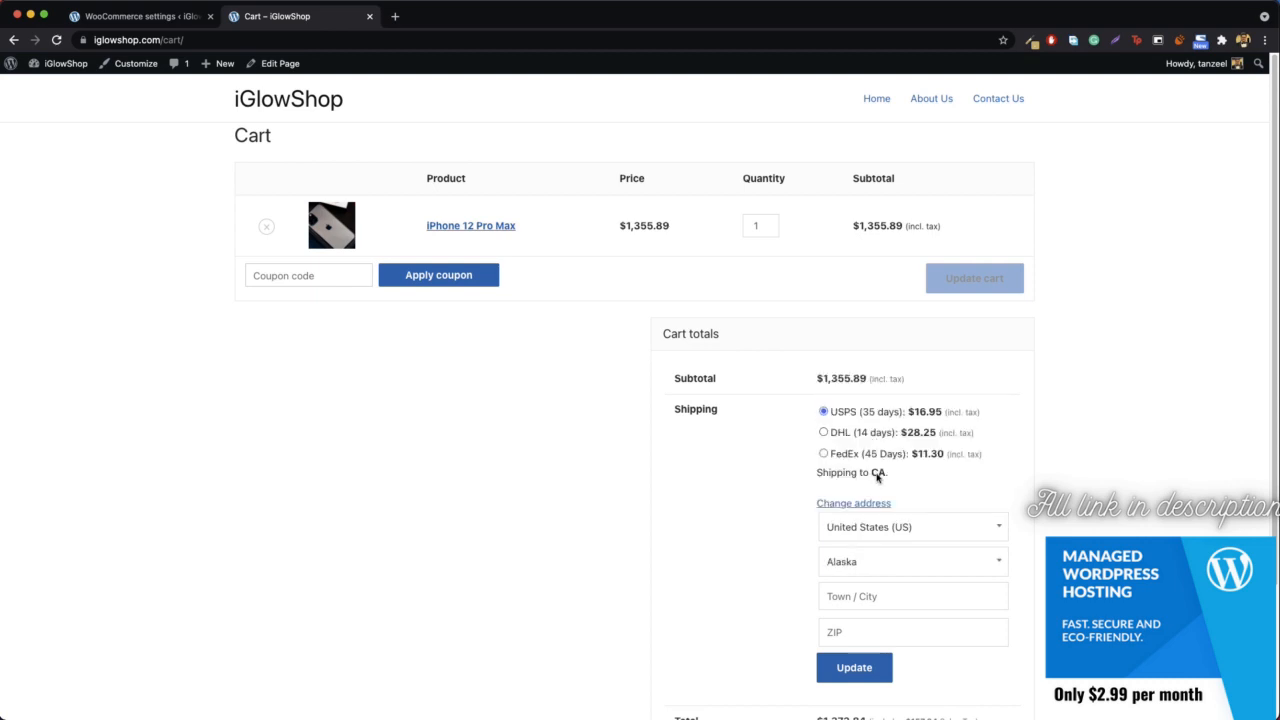
{"action": "left_click", "coordinate": [852, 678]}
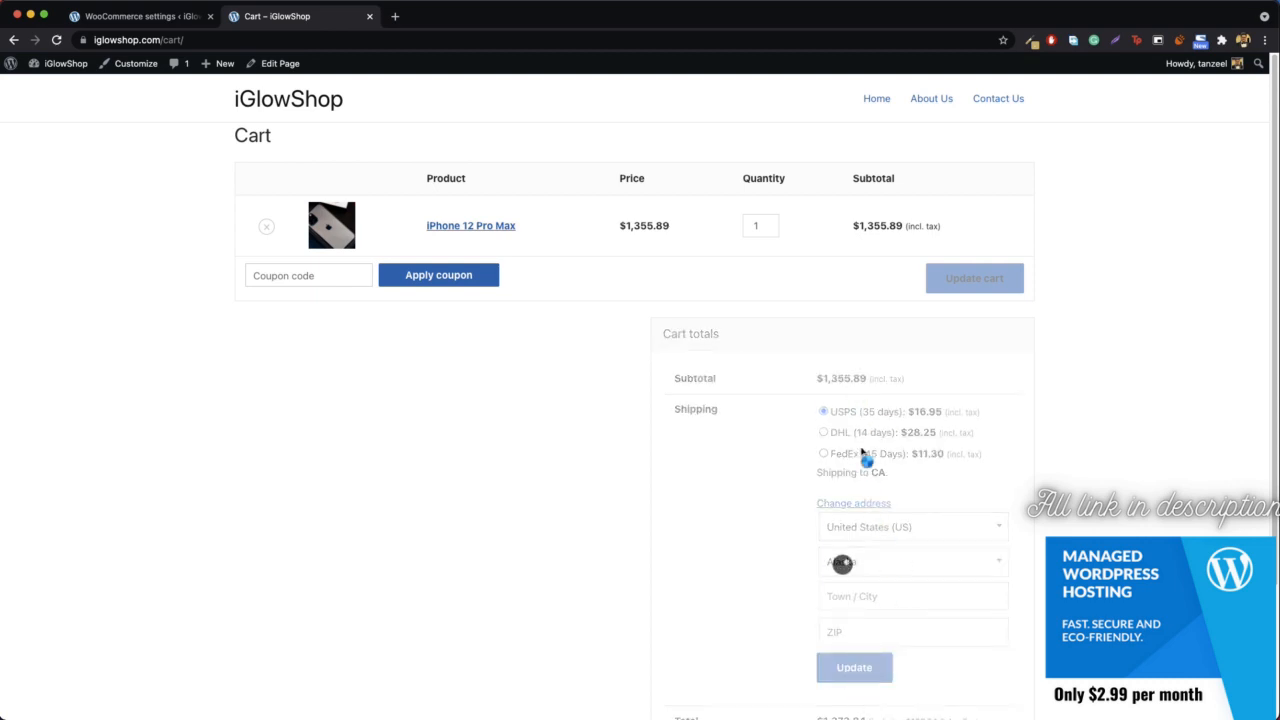
- Return to the WooCommerce shipping zones and add a new zone named discounted zones
{"action": "left_click", "coordinate": [128, 22]}
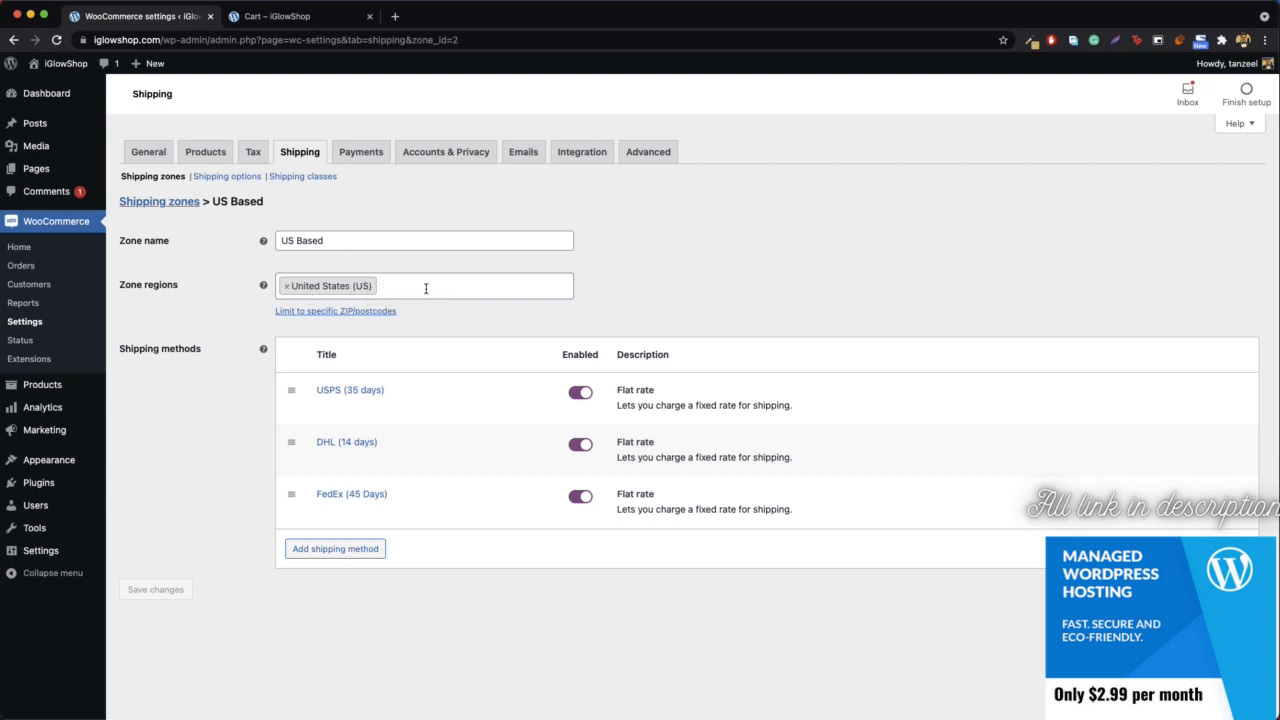
{"action": "left_click", "coordinate": [176, 206]}
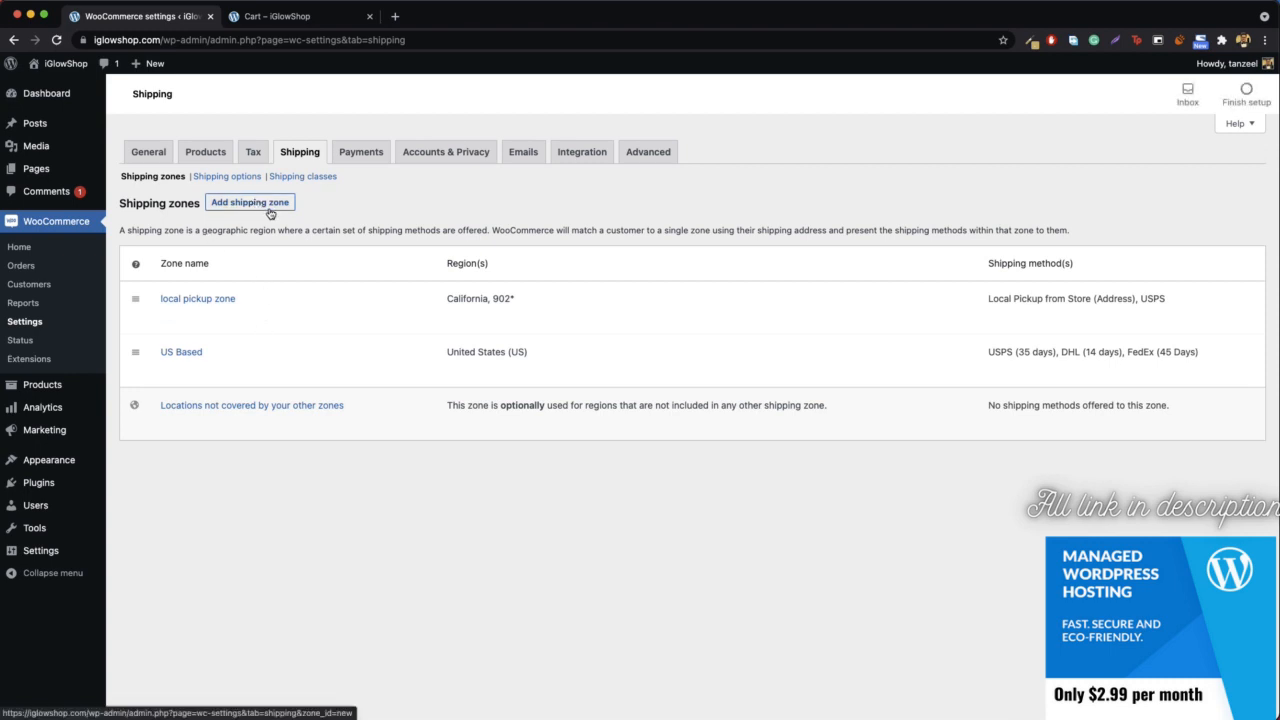
{"action": "left_click", "coordinate": [241, 207]}
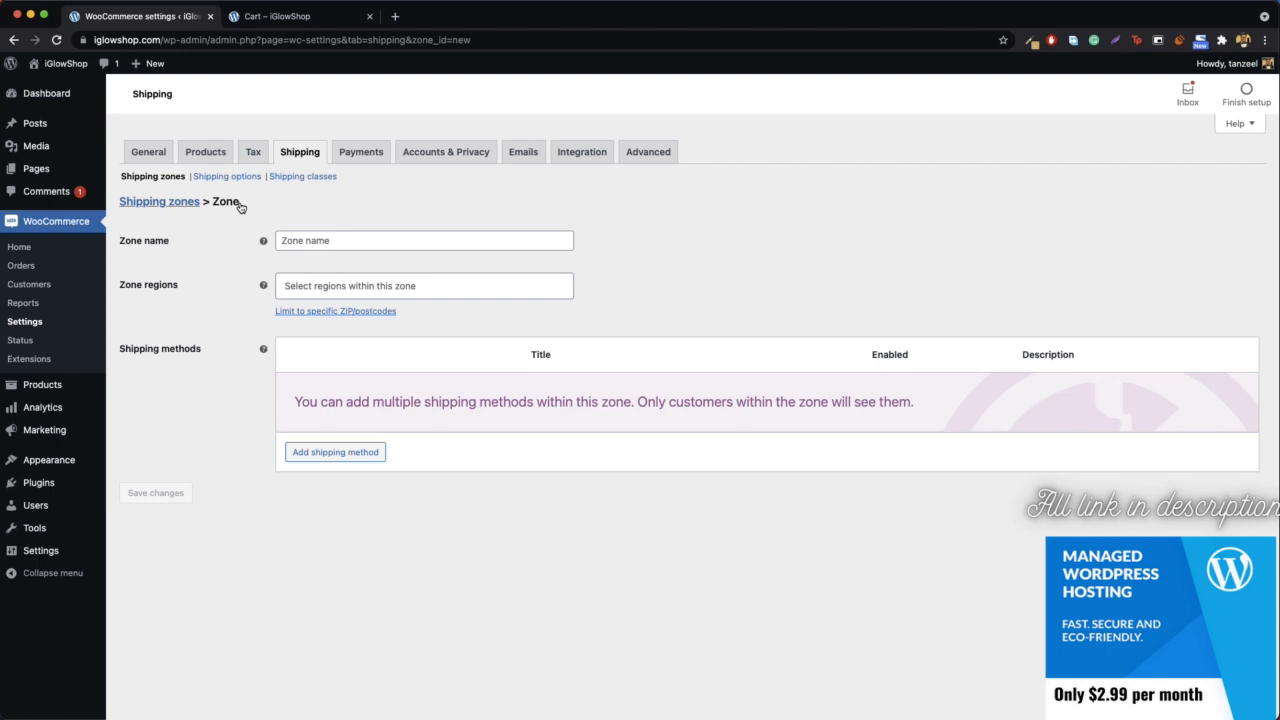
{"action": "left_click", "coordinate": [340, 240]}
{"action": "type", "text": "disc"}
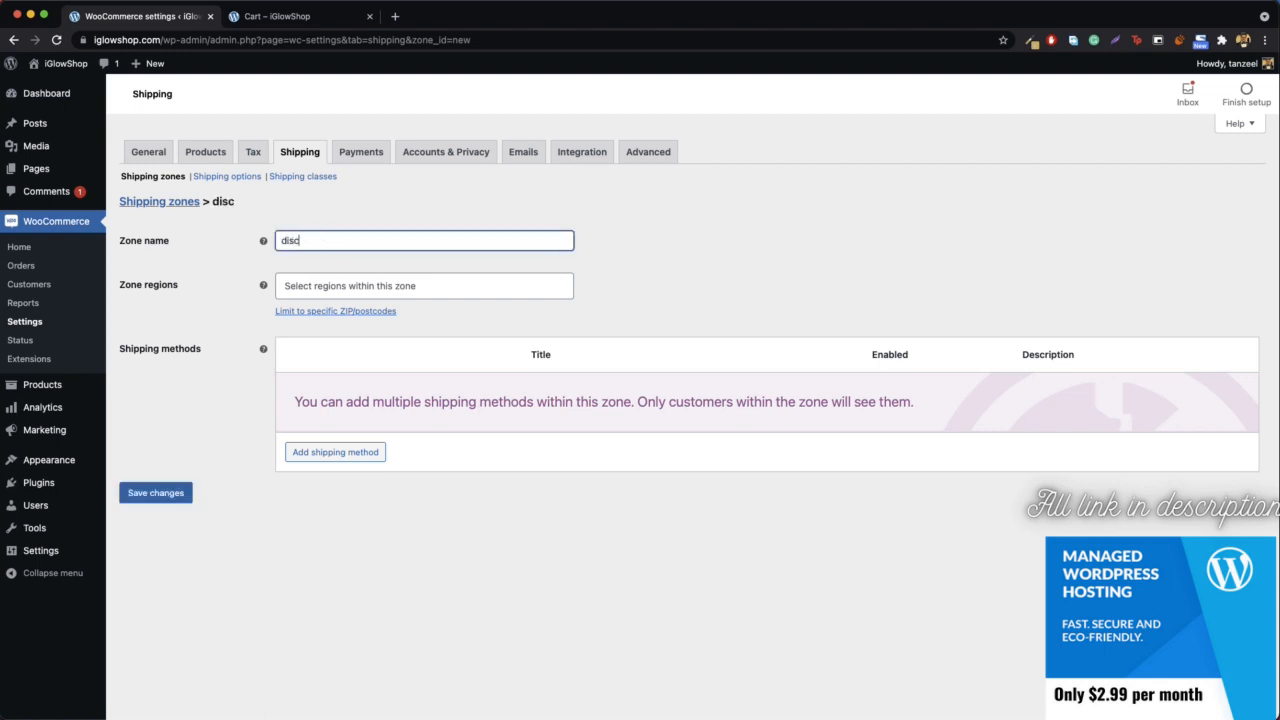
{"action": "type", "text": "ounted zones"}
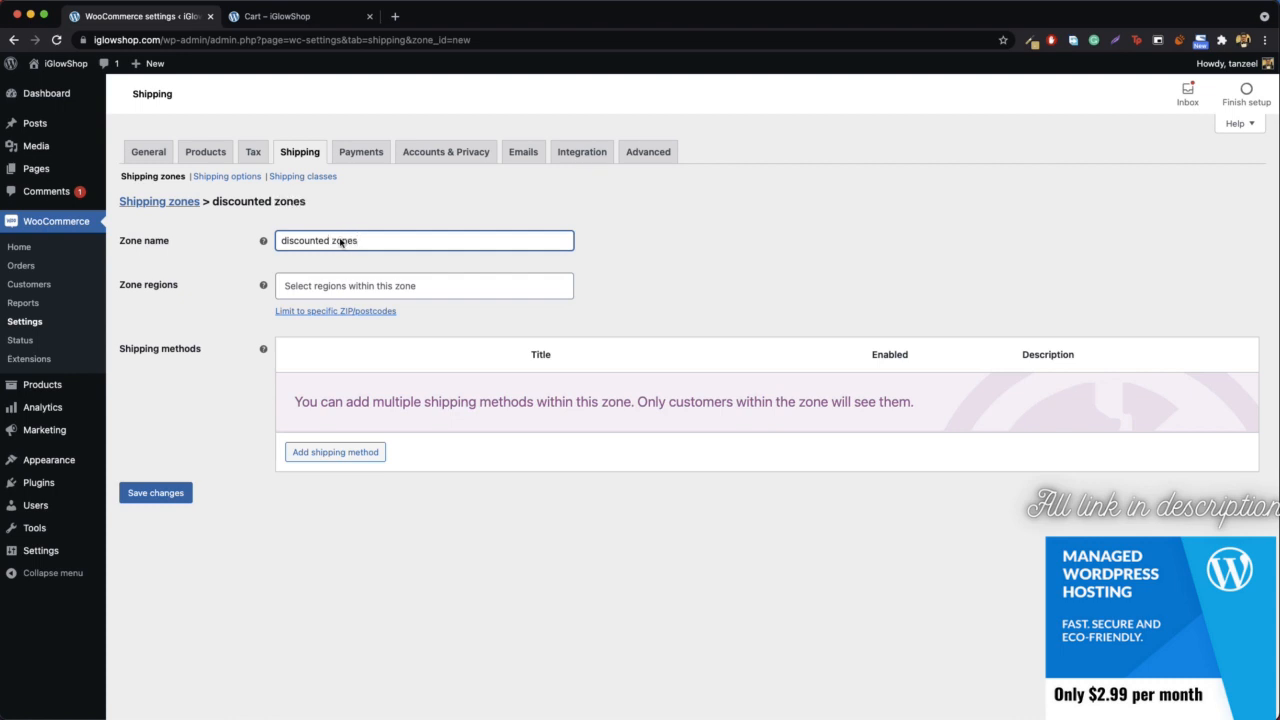
- Add United Kingdom (UK) as a region of the discounted zones shipping zone
{"action": "left_click", "coordinate": [438, 288]}
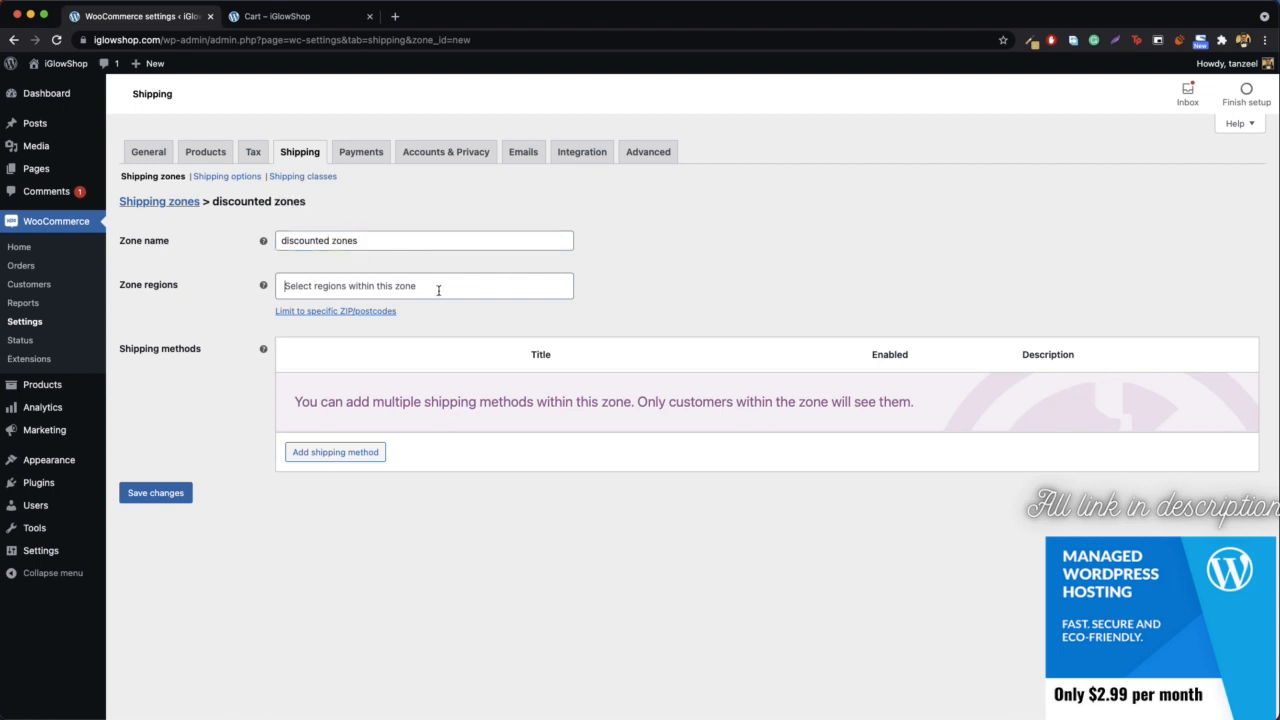
{"action": "type", "text": "us"}
{"action": "key", "text": "BackSpace"}
{"action": "key", "text": "BackSpace"}
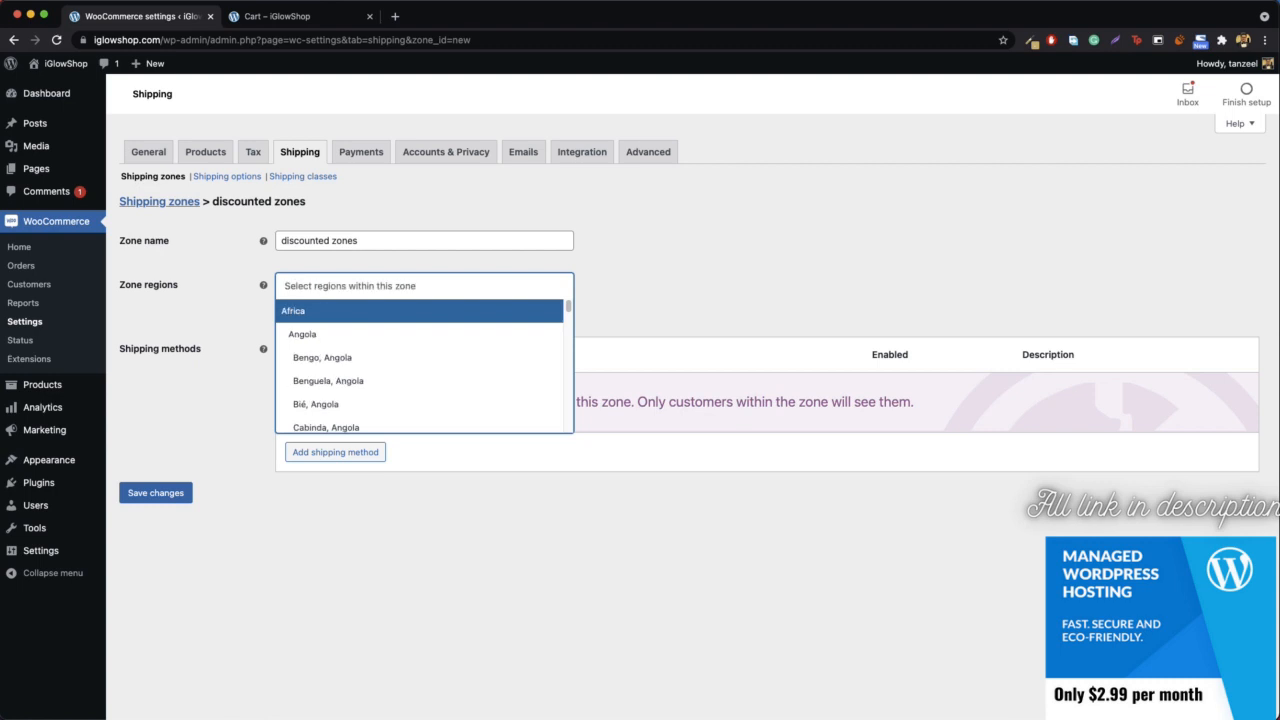
{"action": "type", "text": "unitye"}
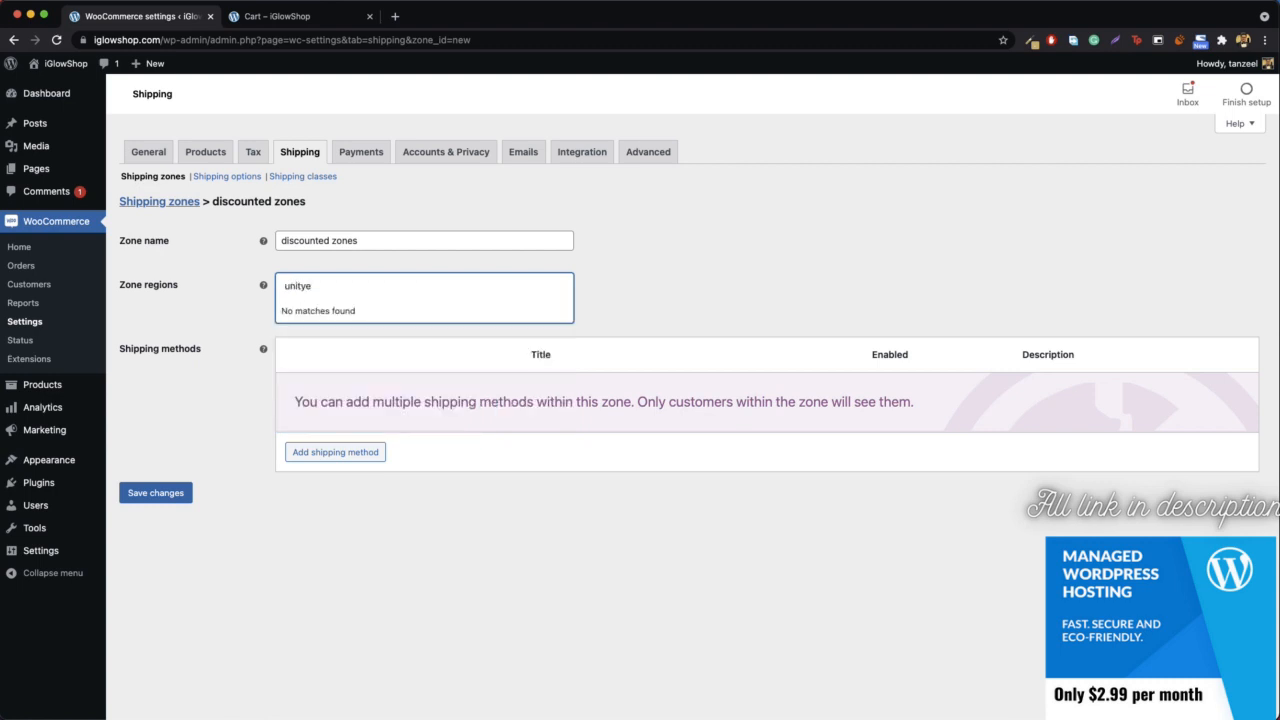
{"action": "key", "text": "BackSpace"}
{"action": "key", "text": "BackSpace"}
{"action": "left_click", "coordinate": [379, 337]}
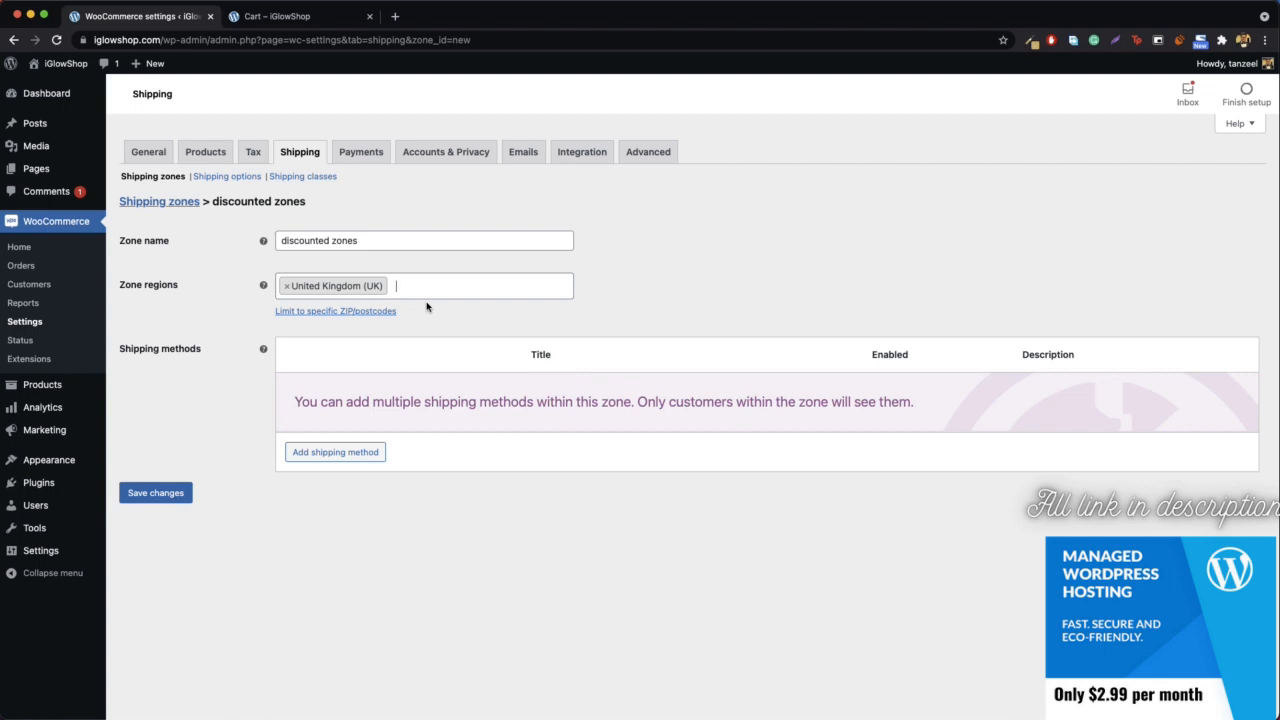
- Add United Arab Emirates, Pakistan and India to the regions of the discounted zones shipping zone
{"action": "type", "text": "unite"}
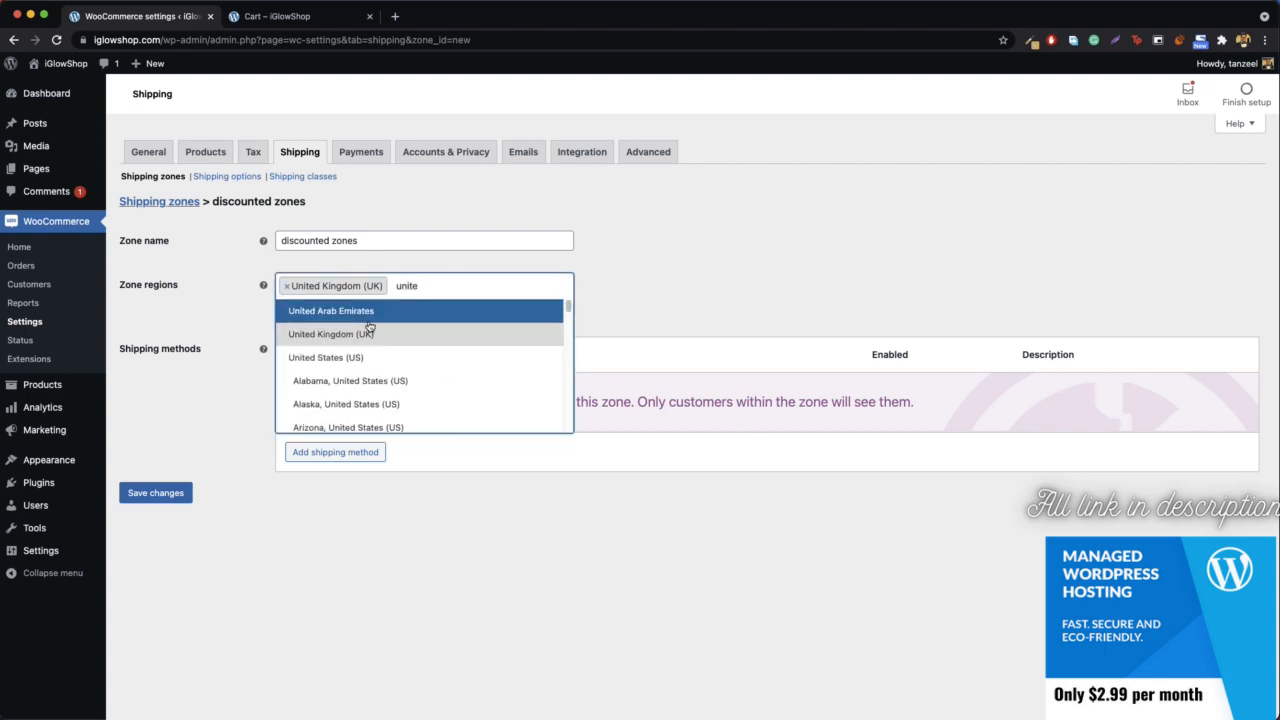
{"action": "left_click", "coordinate": [372, 316]}
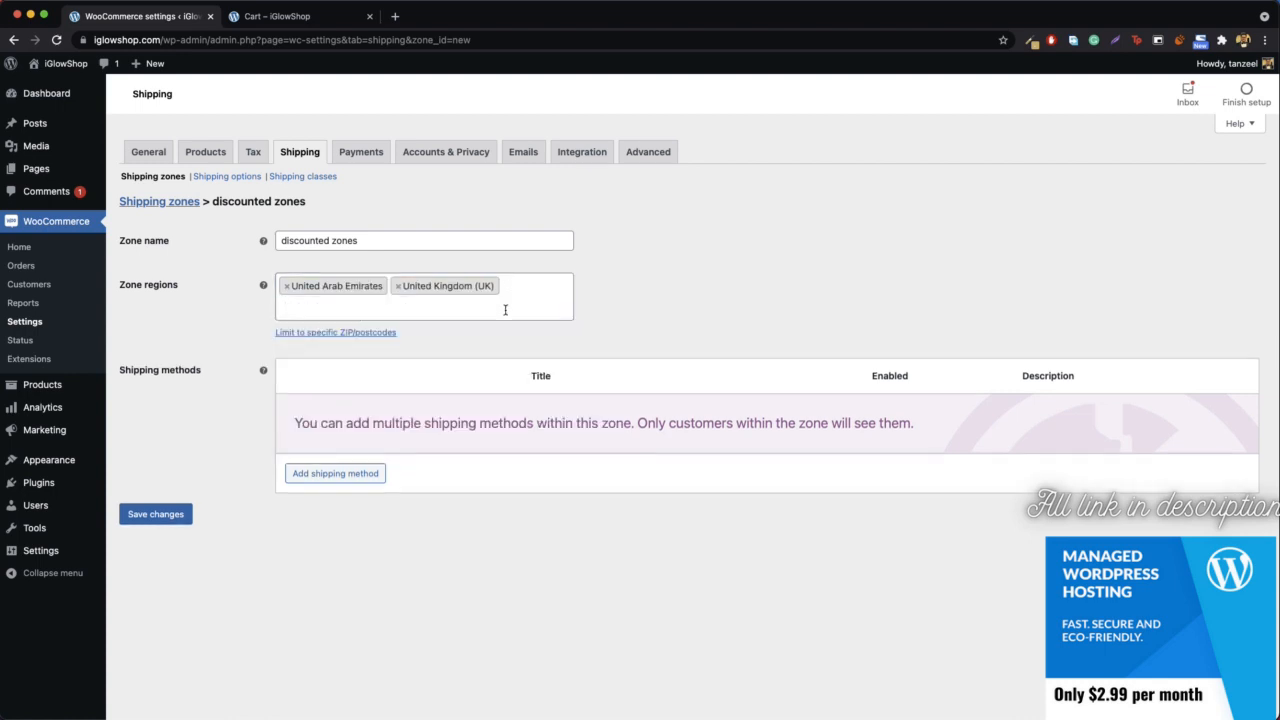
{"action": "type", "text": "paki"}
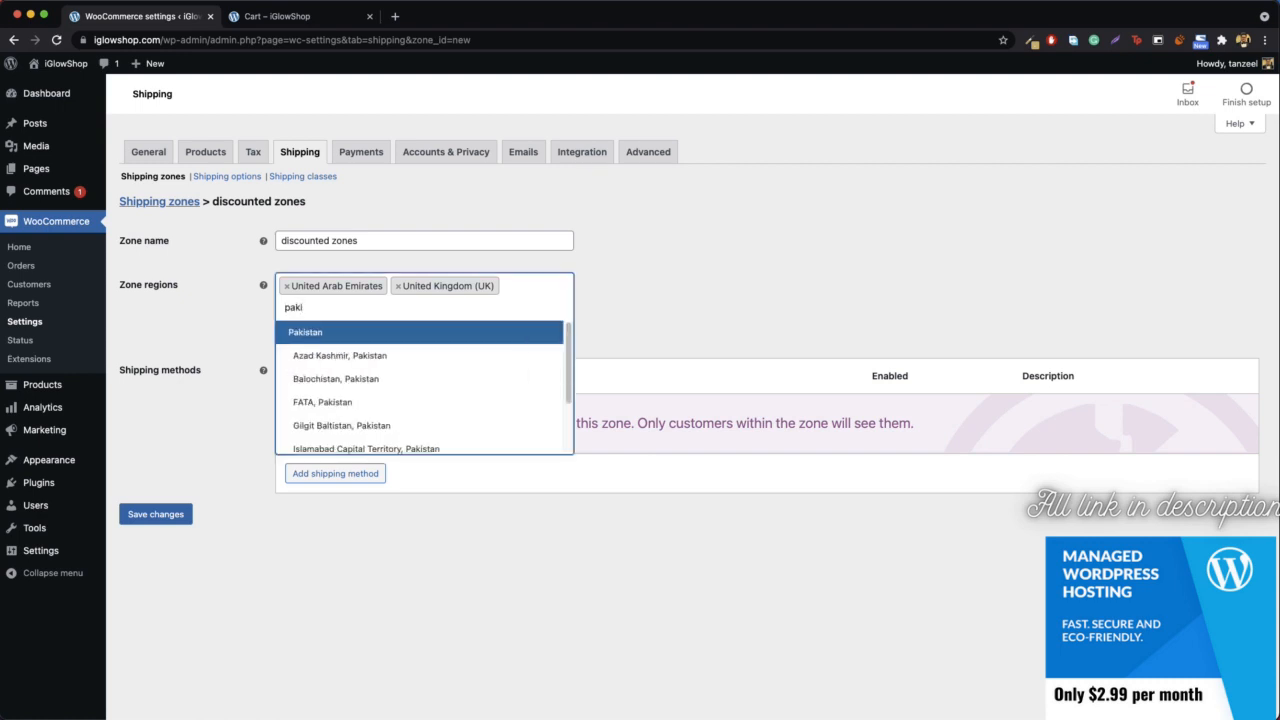
{"action": "left_click", "coordinate": [333, 338]}
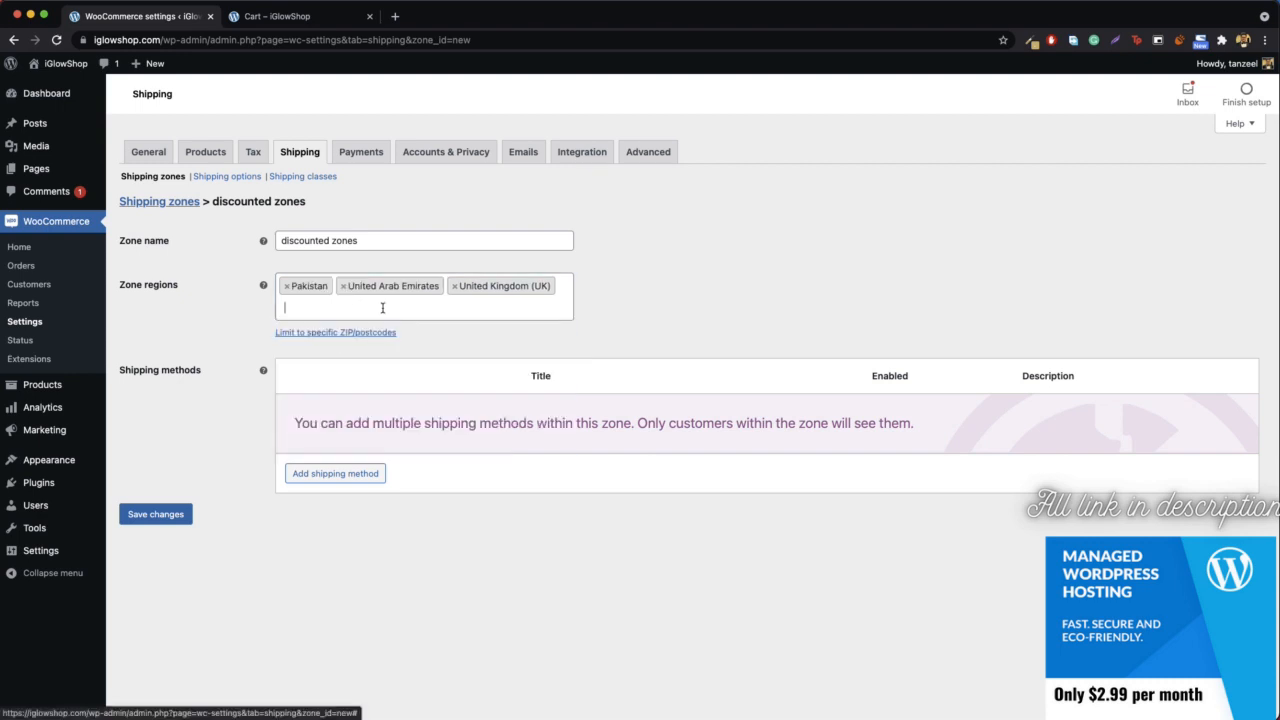
{"action": "type", "text": "indi"}
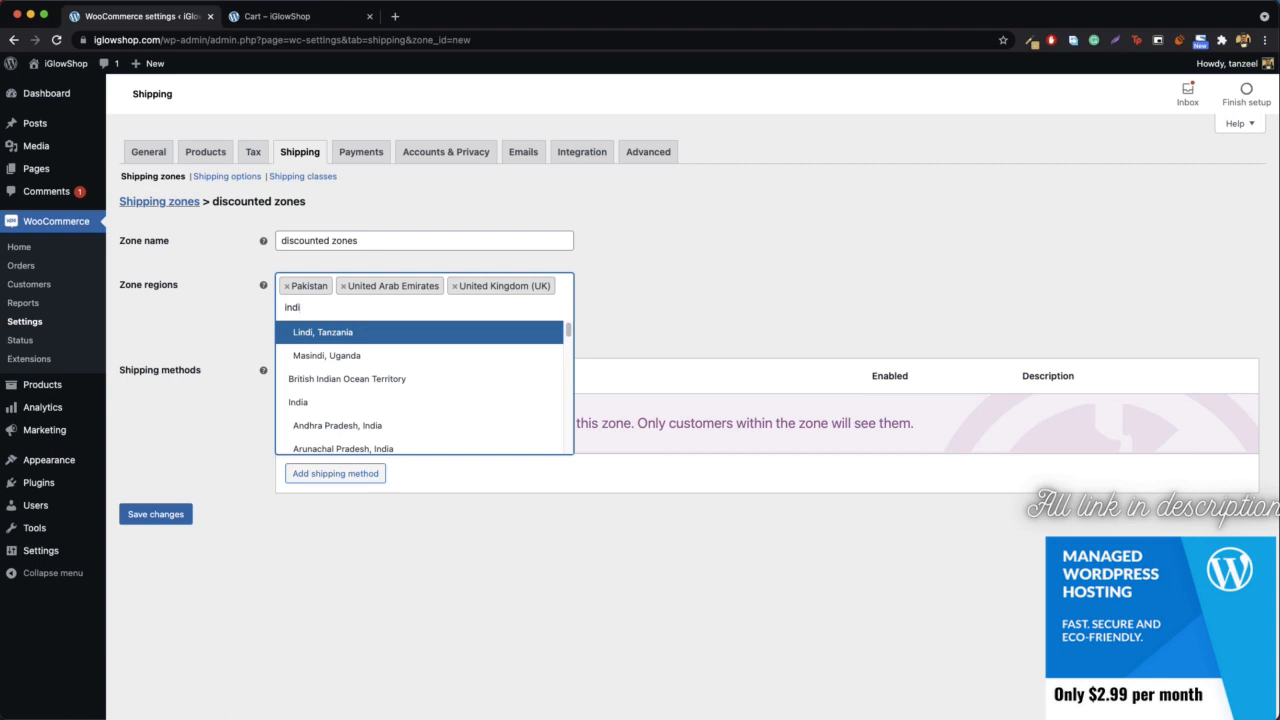
{"action": "type", "text": "a"}
{"action": "left_click", "coordinate": [330, 357]}
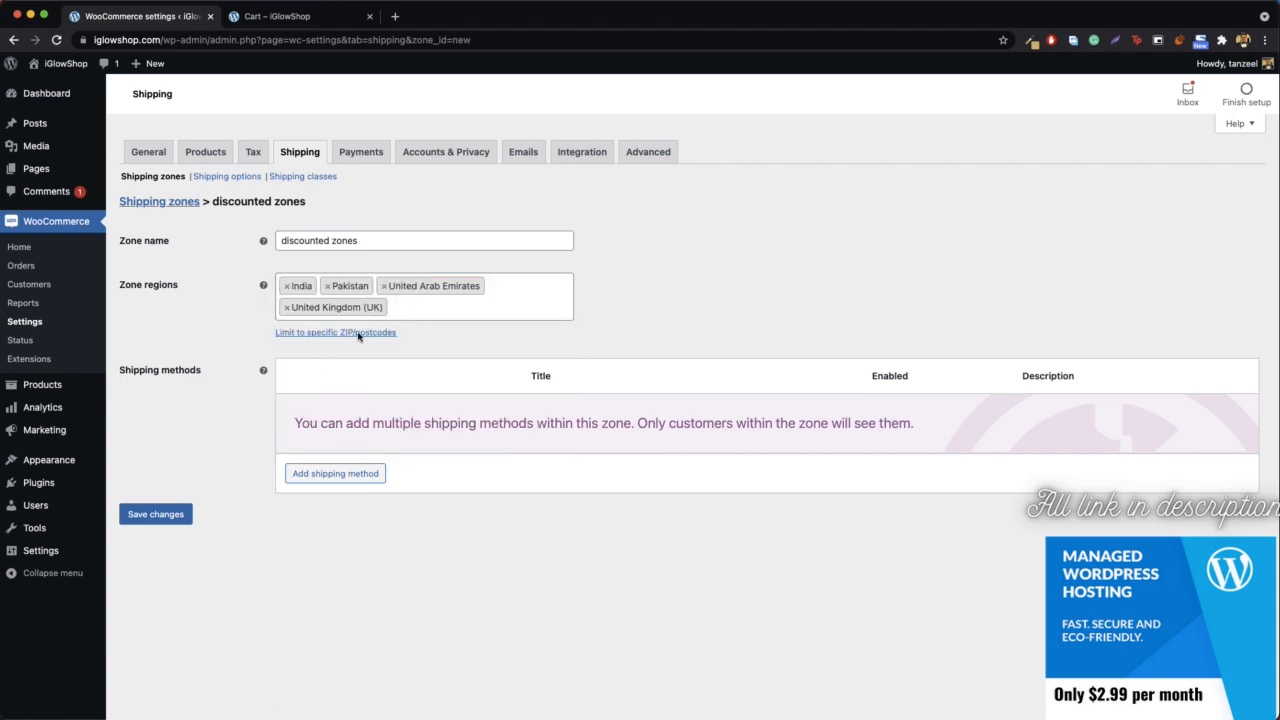
- Add a Flat rate shipping method to the discounted zones and set its title to DHL (14 days)
{"action": "left_click", "coordinate": [331, 475]}
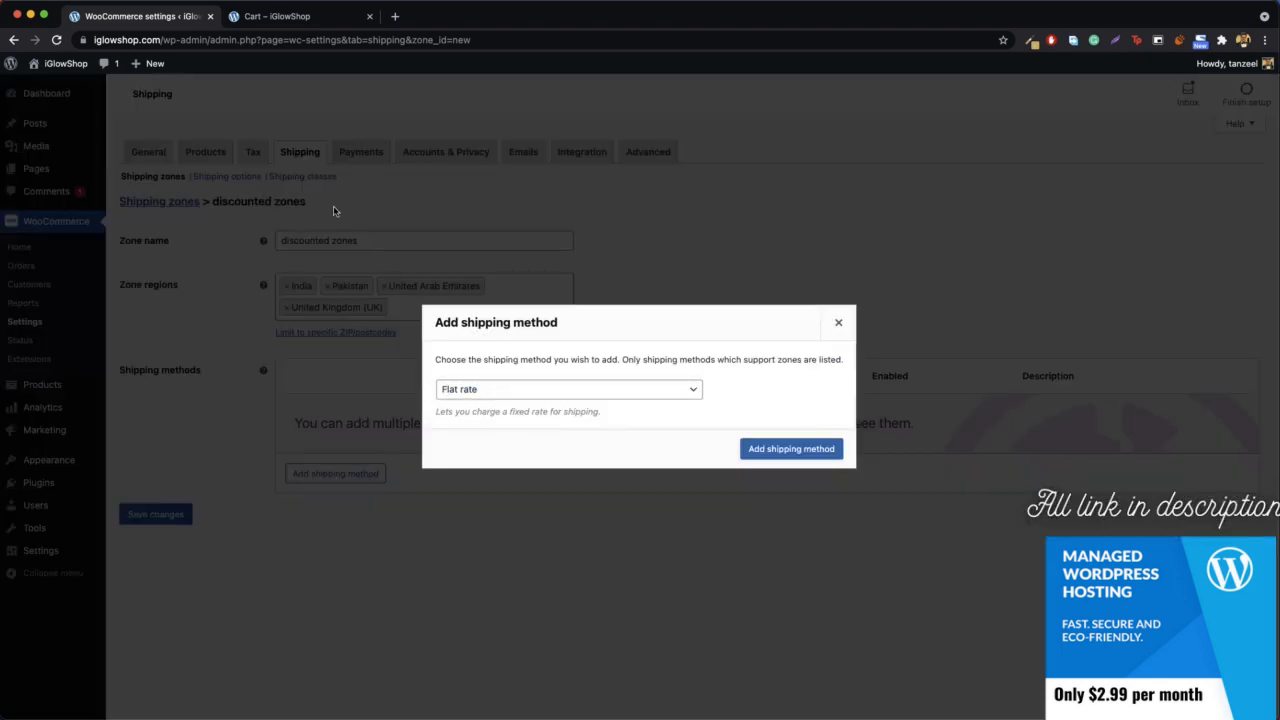
{"action": "left_click", "coordinate": [790, 448]}
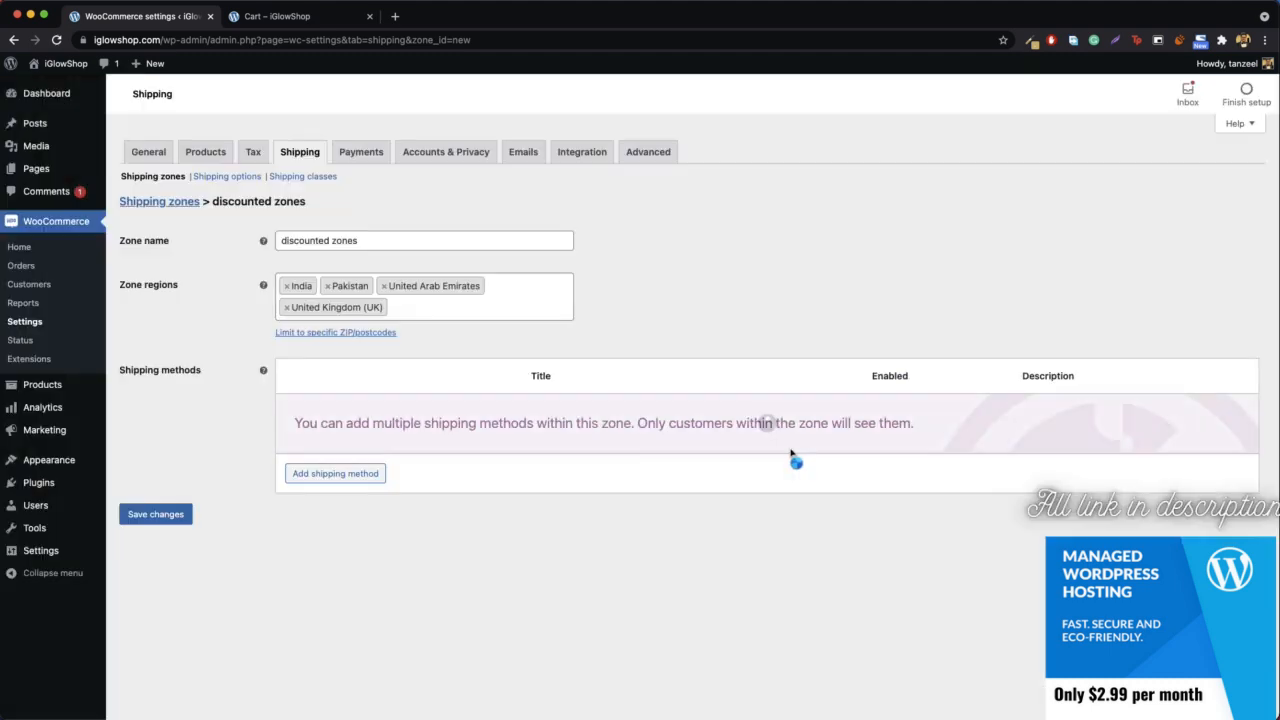
{"action": "left_click", "coordinate": [324, 429]}
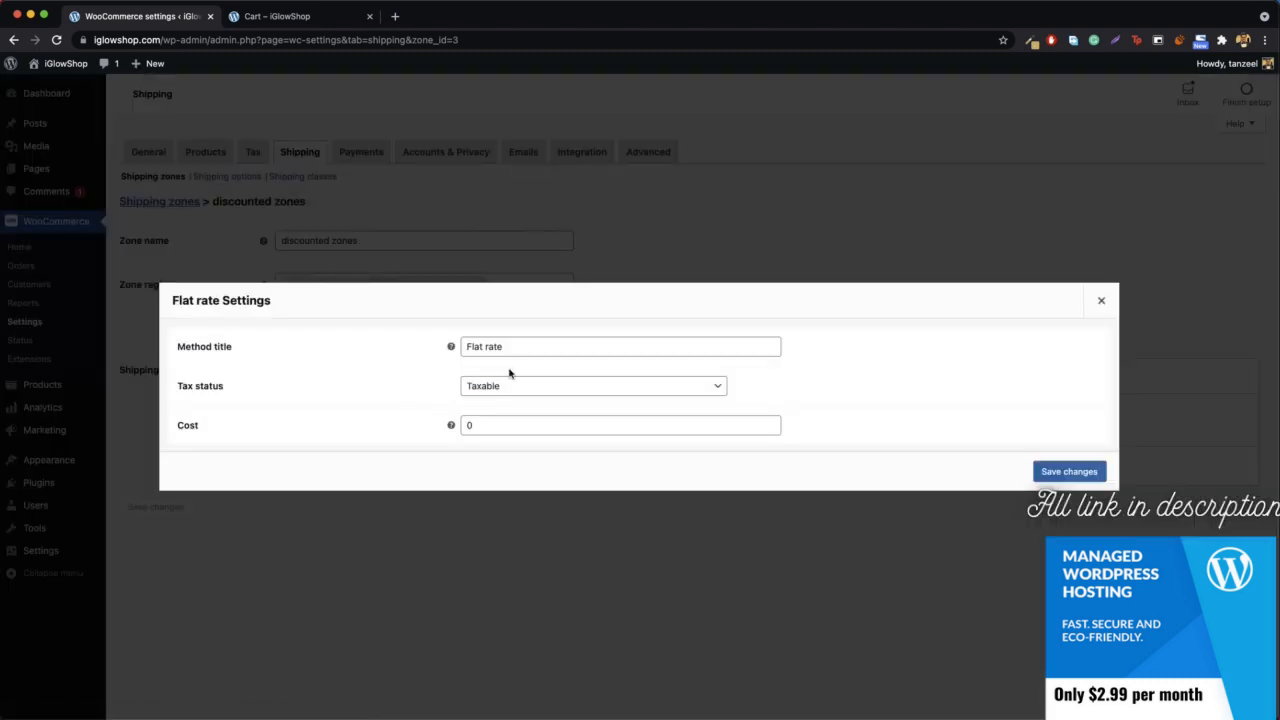
{"action": "left_click", "coordinate": [517, 354]}
{"action": "triple_click", "coordinate": [517, 354]}
{"action": "type", "text": "D"}
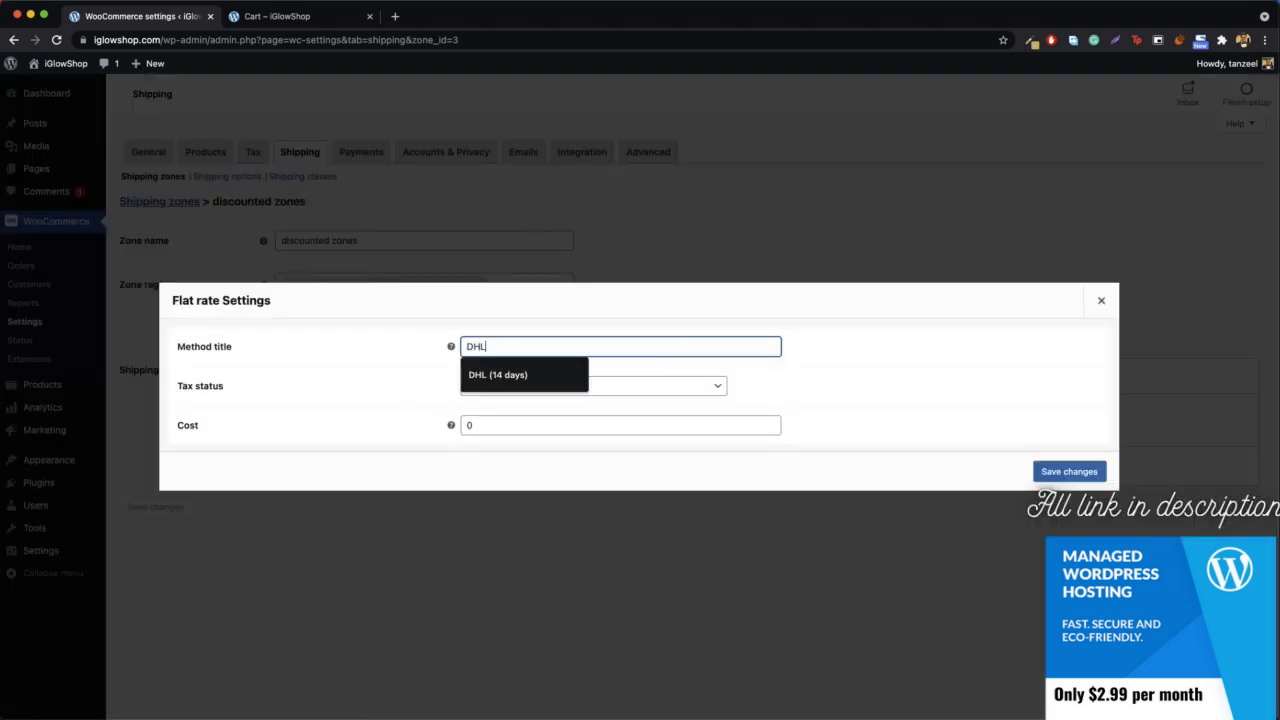
{"action": "type", "text": "HL"}
{"action": "left_click", "coordinate": [520, 375]}
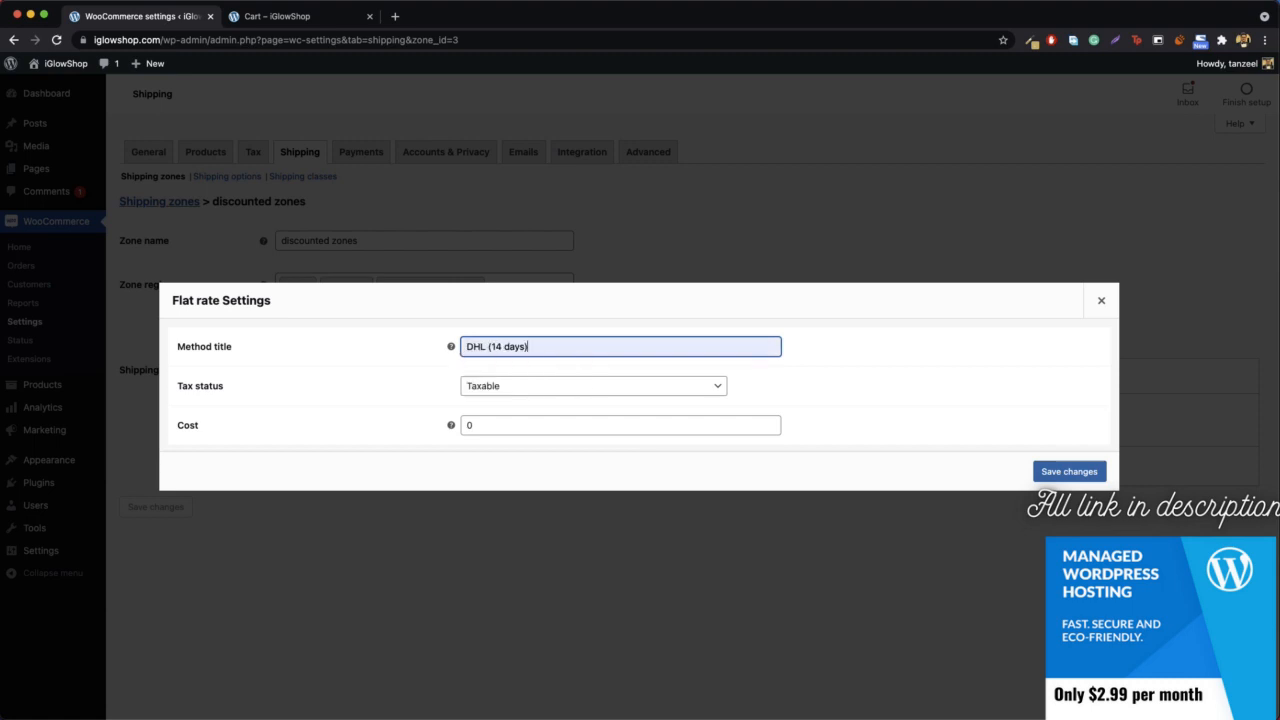
- Enter the cost of the discounted zones' DHL (14 days) method and save its settings
{"action": "left_click", "coordinate": [525, 424]}
{"action": "double_click", "coordinate": [525, 421]}
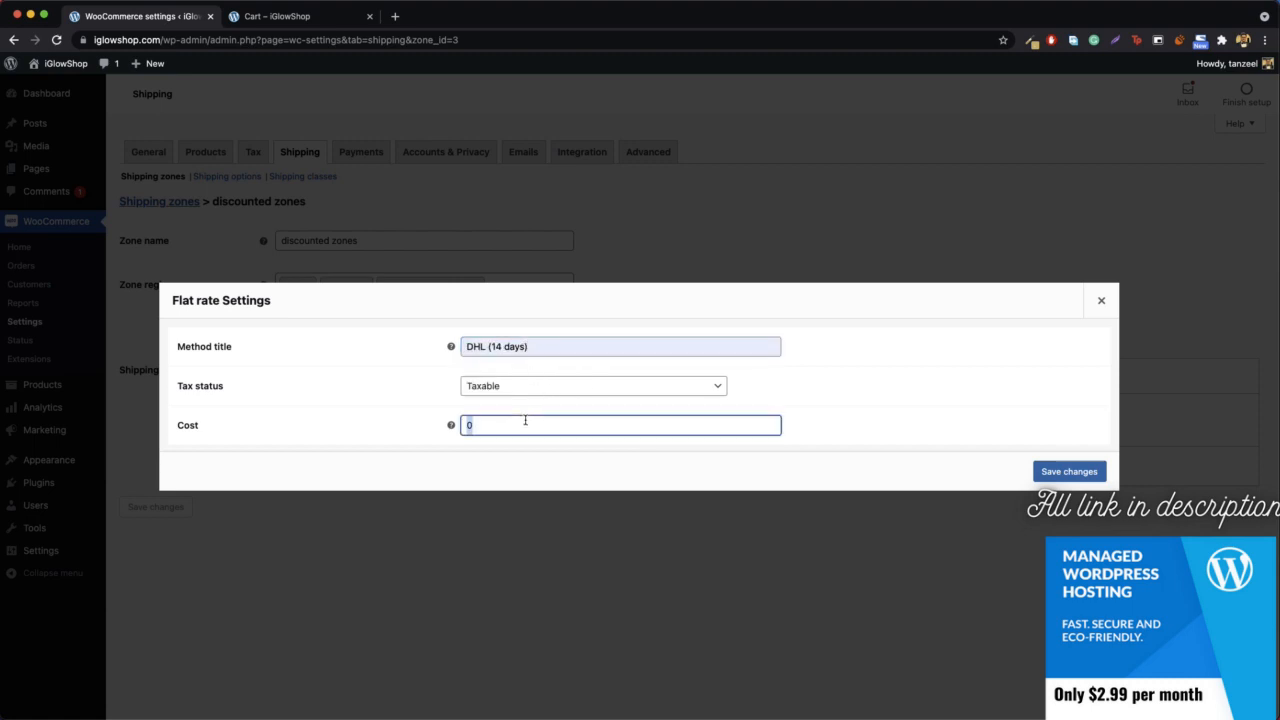
{"action": "type", "text": "2"}
{"action": "type", "text": "5"}
{"action": "left_click", "coordinate": [1045, 471]}
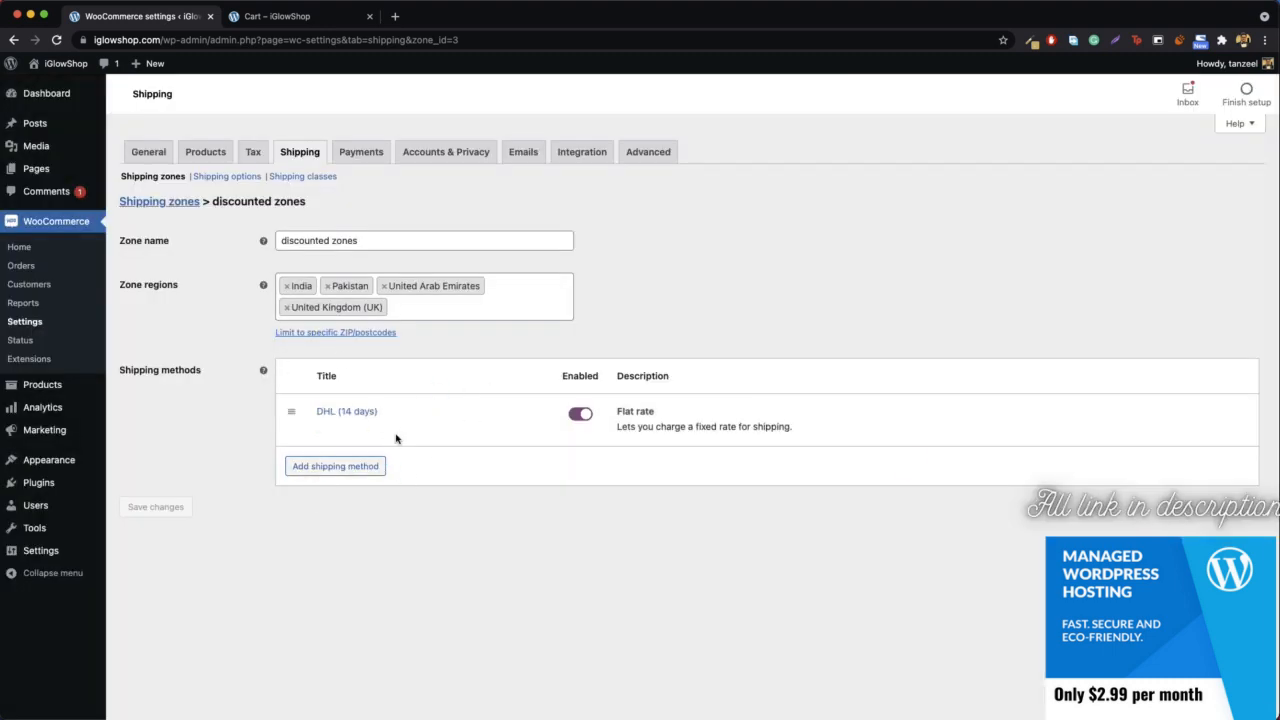
- Go back to the shipping zones list and review the local pickup zone's shipping methods
{"action": "left_click", "coordinate": [169, 204]}
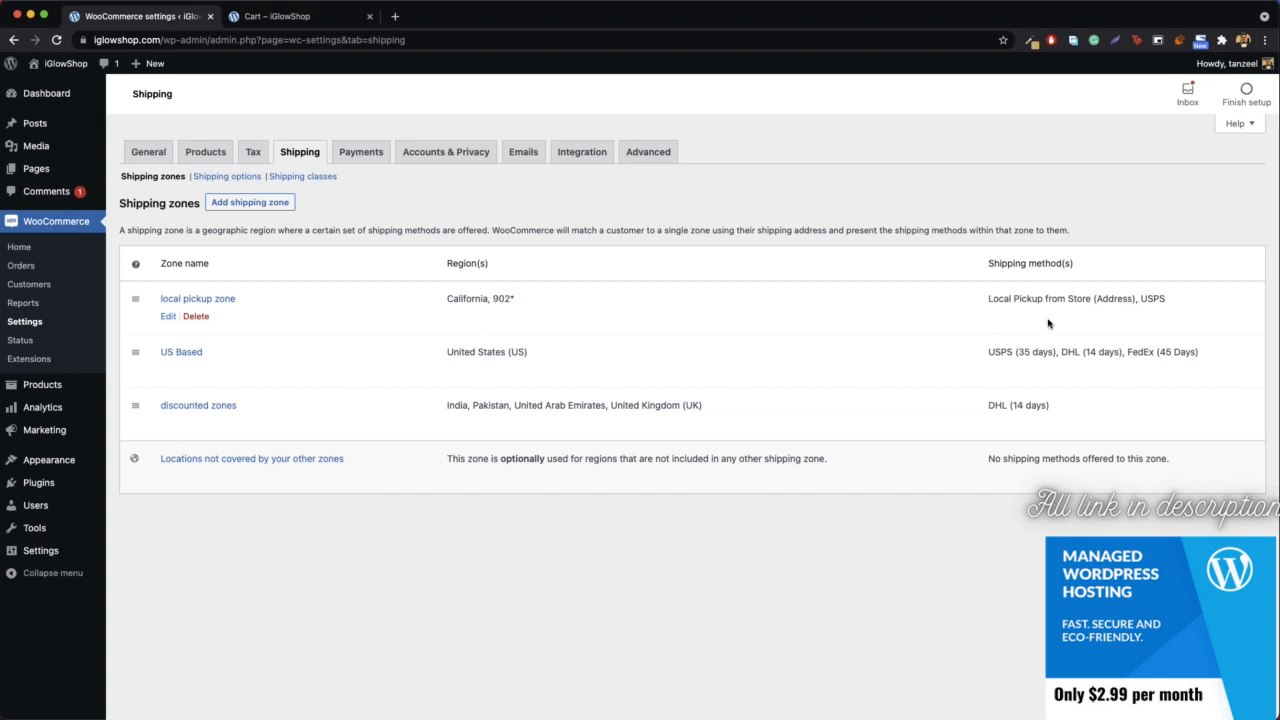
{"action": "left_click_drag", "start_coordinate": [984, 304], "coordinate": [1167, 308]}
{"action": "left_click", "coordinate": [1158, 312]}
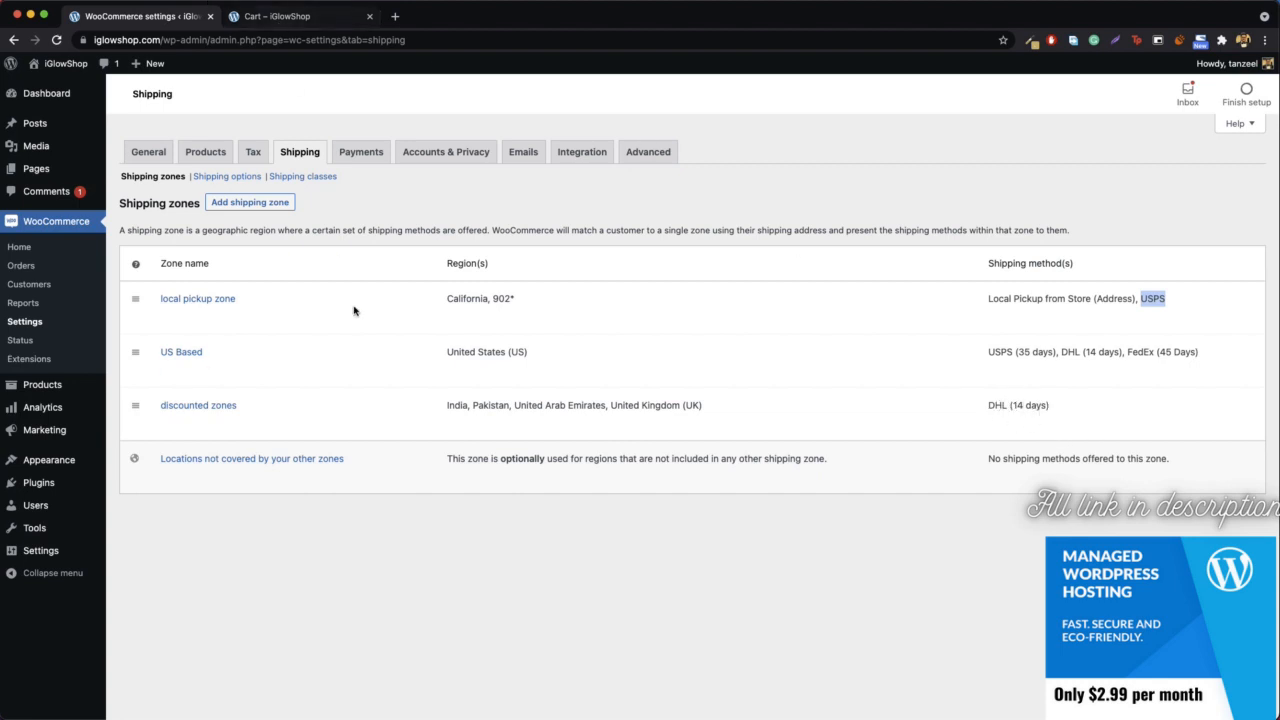
- Switch to the store's cart page, change the shipping country to United Kingdom (UK), and update the shipping costs
{"action": "left_click", "coordinate": [295, 24]}
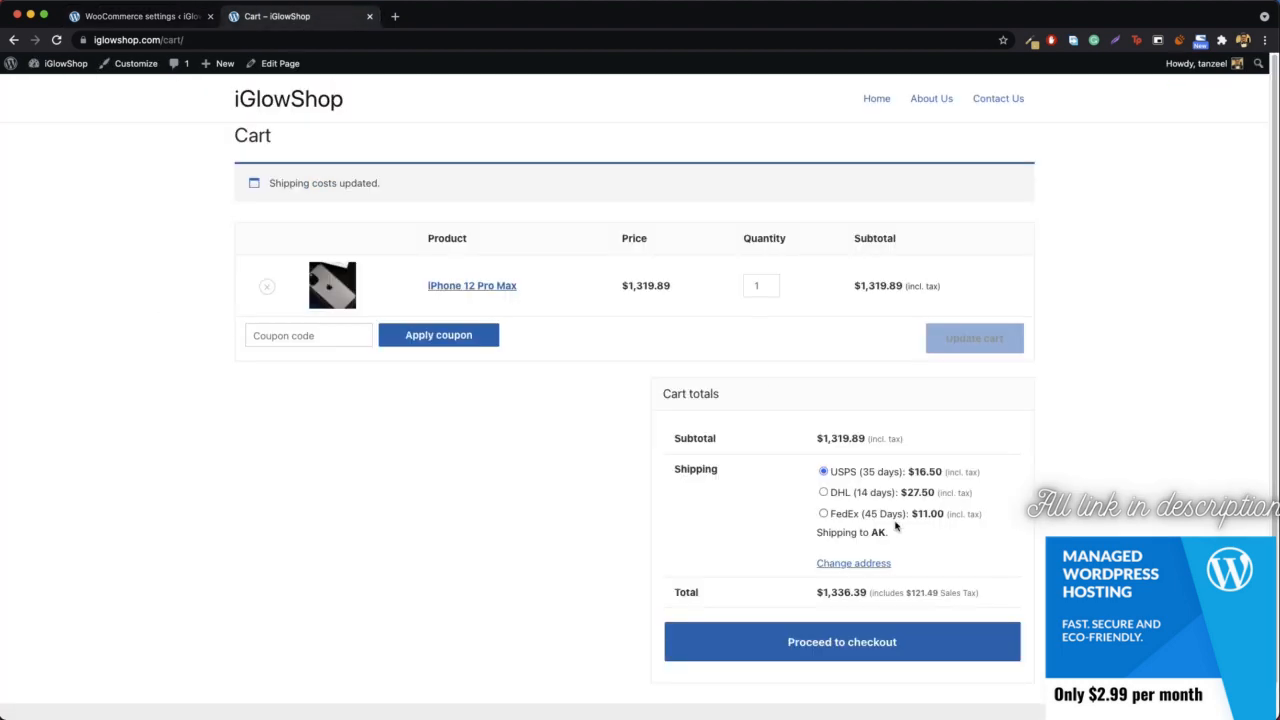
{"action": "left_click", "coordinate": [853, 563]}
{"action": "left_click", "coordinate": [908, 591]}
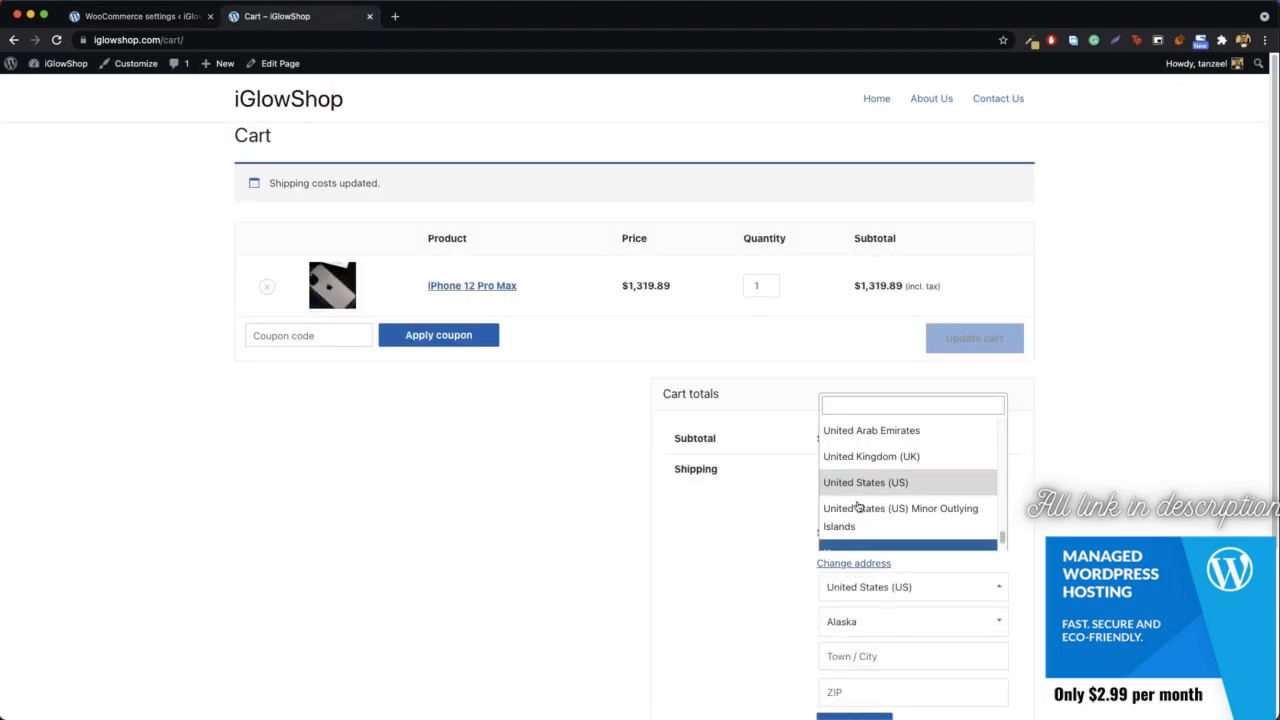
{"action": "left_click", "coordinate": [920, 456]}
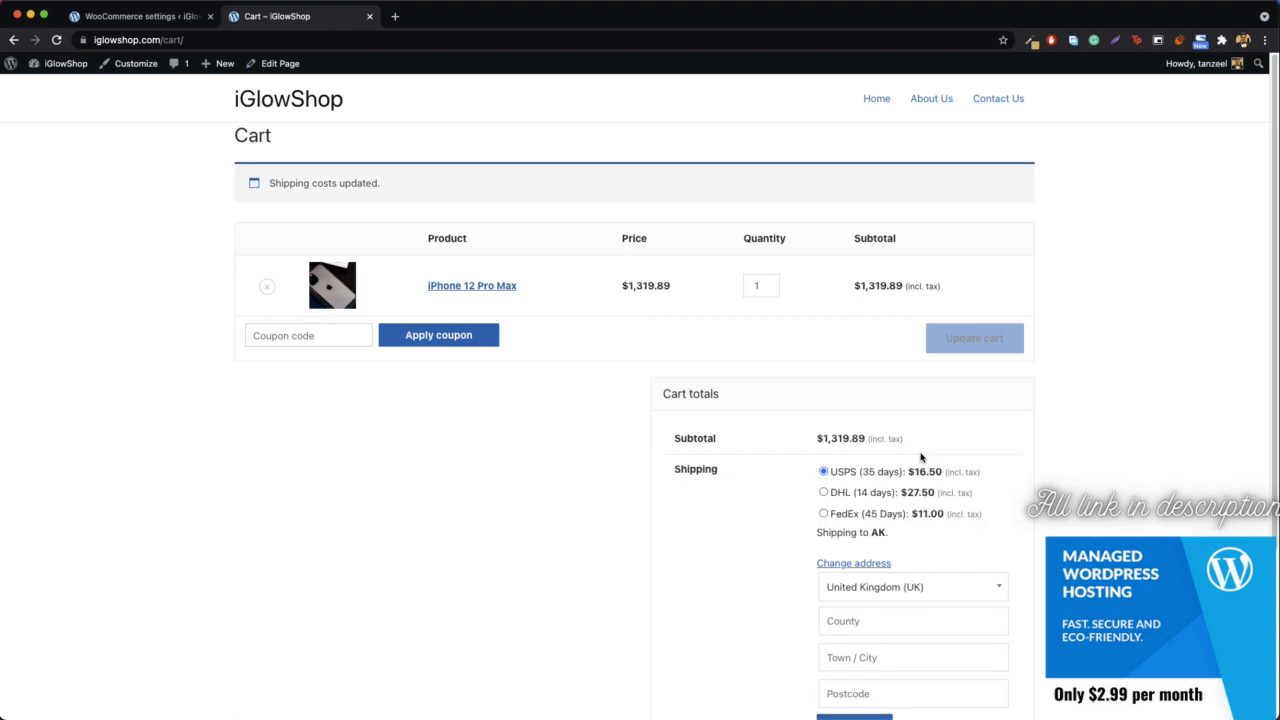
{"action": "scroll", "coordinate": [874, 591], "scroll_direction": "down", "scroll_amount": 2}
{"action": "left_click", "coordinate": [868, 642]}
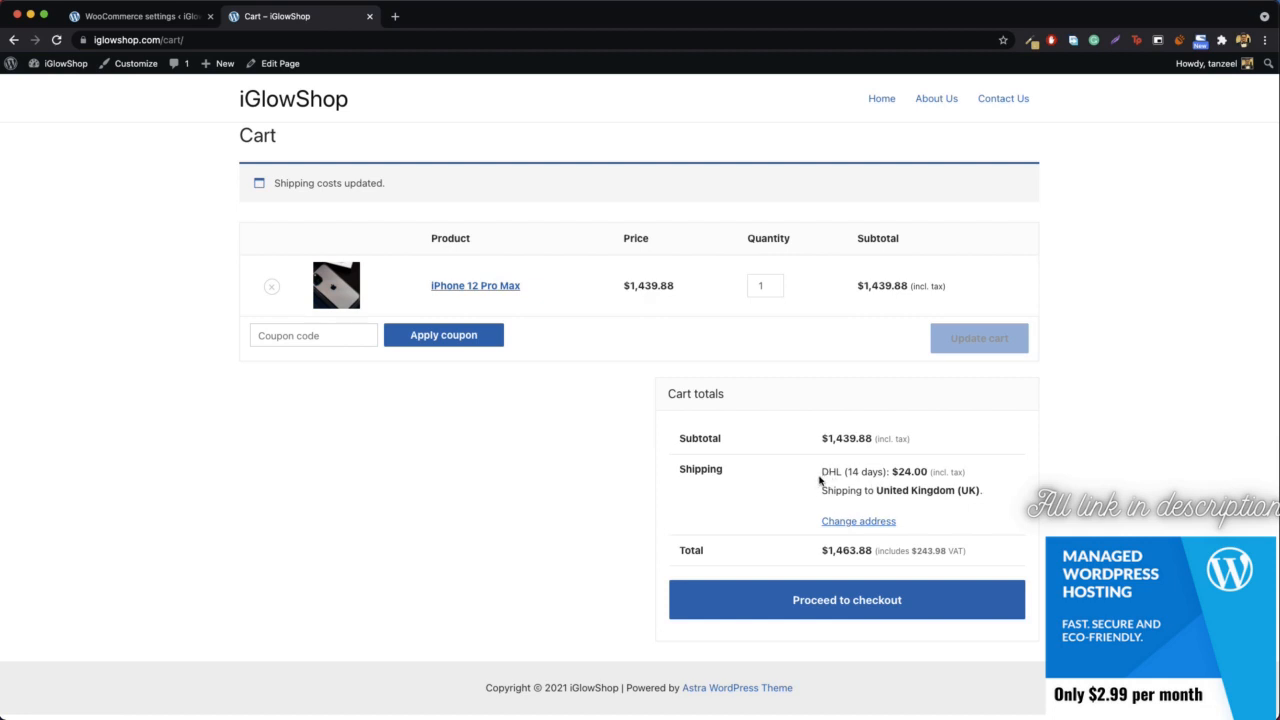
- Check the shipping method and rate the cart offers for the United Kingdom
{"action": "left_click_drag", "start_coordinate": [823, 480], "coordinate": [954, 477]}
{"action": "left_click", "coordinate": [824, 476]}
{"action": "left_click_drag", "start_coordinate": [824, 476], "coordinate": [929, 480]}
{"action": "left_click", "coordinate": [929, 481]}
- Change the cart's shipping country to India and update the shipping costs
{"action": "left_click", "coordinate": [870, 522]}
{"action": "scroll", "coordinate": [905, 518], "scroll_direction": "down", "scroll_amount": 2}
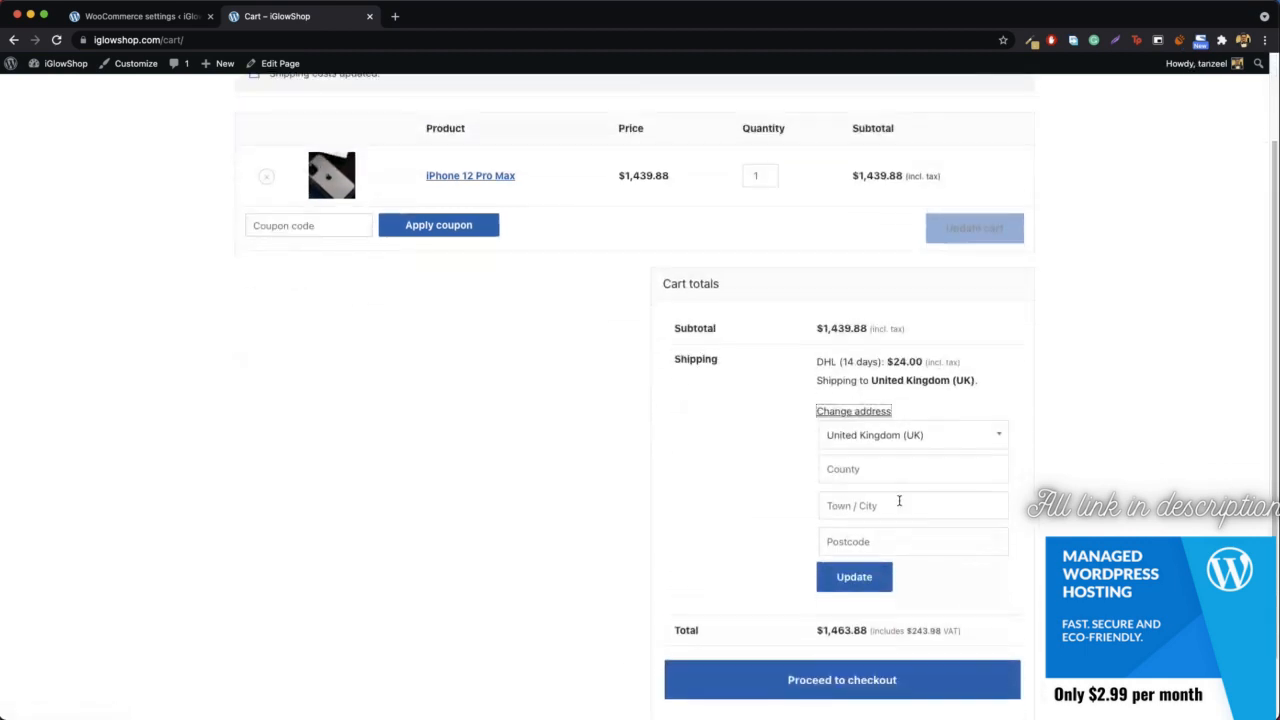
{"action": "left_click", "coordinate": [891, 436]}
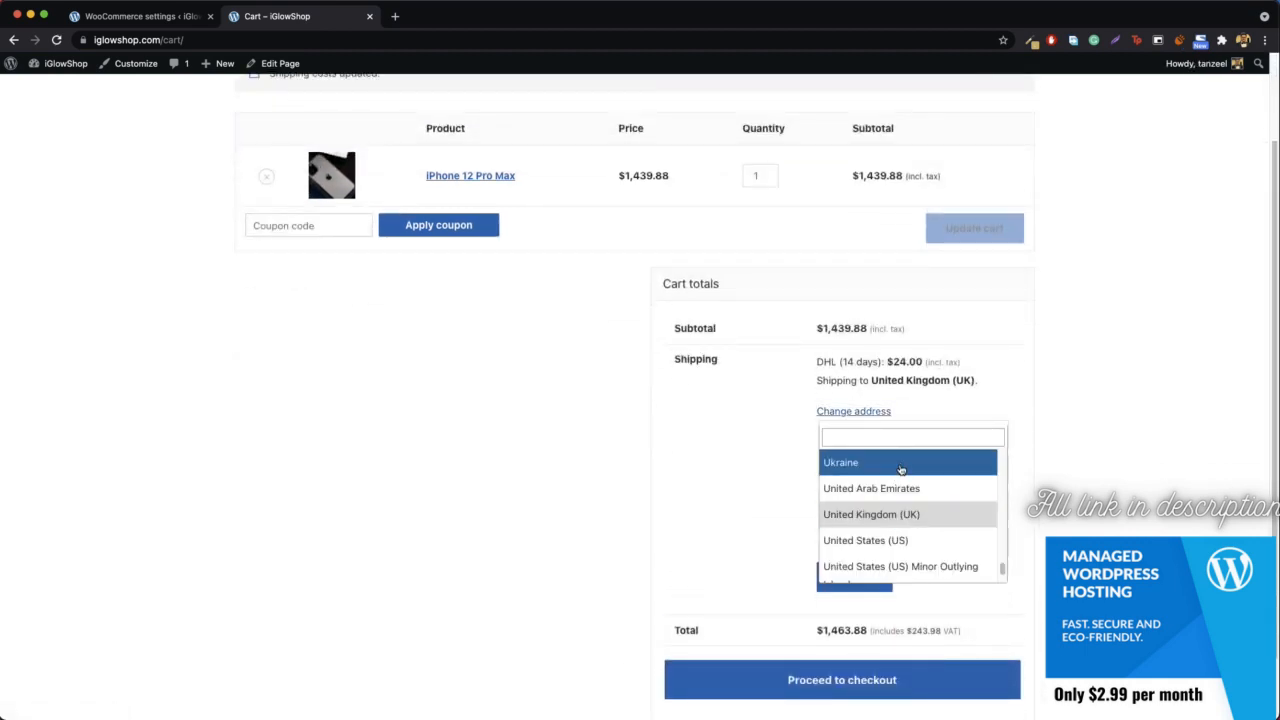
{"action": "type", "text": "ind"}
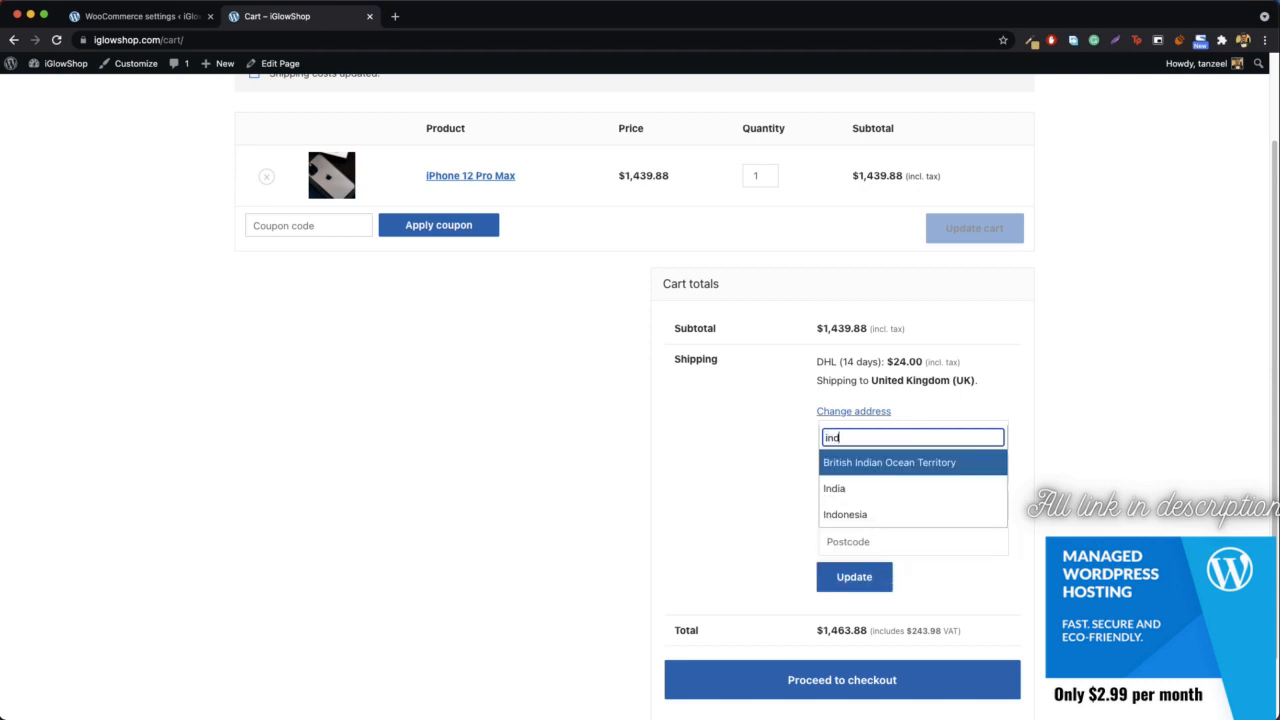
{"action": "left_click", "coordinate": [878, 494]}
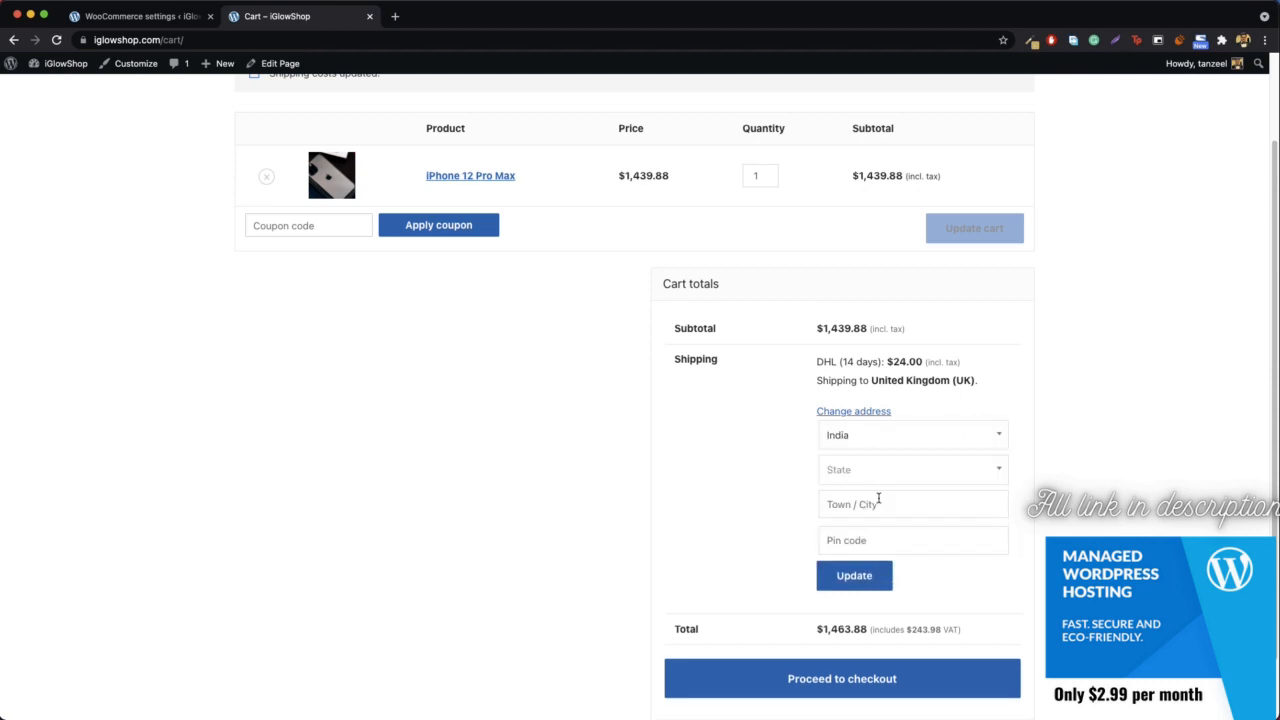
{"action": "left_click", "coordinate": [866, 577]}
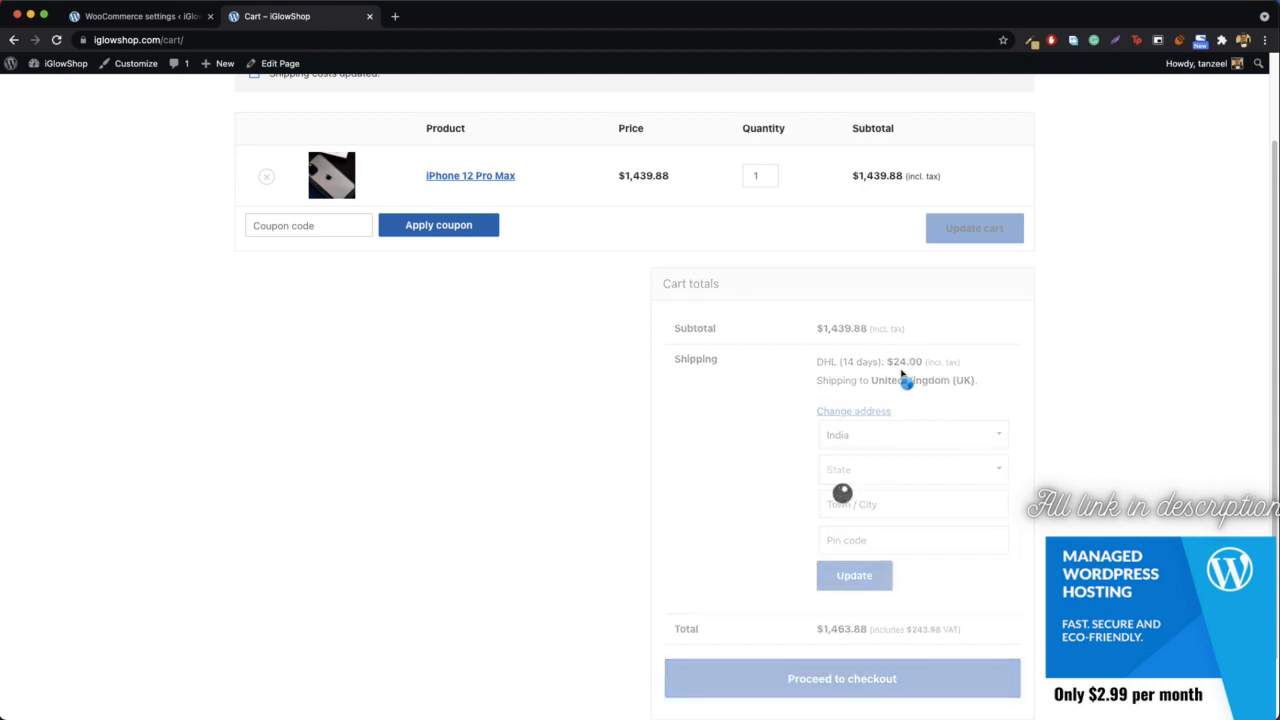
- Change the cart's shipping country to Hungary, update the shipping costs, and check which shipping options are offered
{"action": "left_click", "coordinate": [873, 519]}
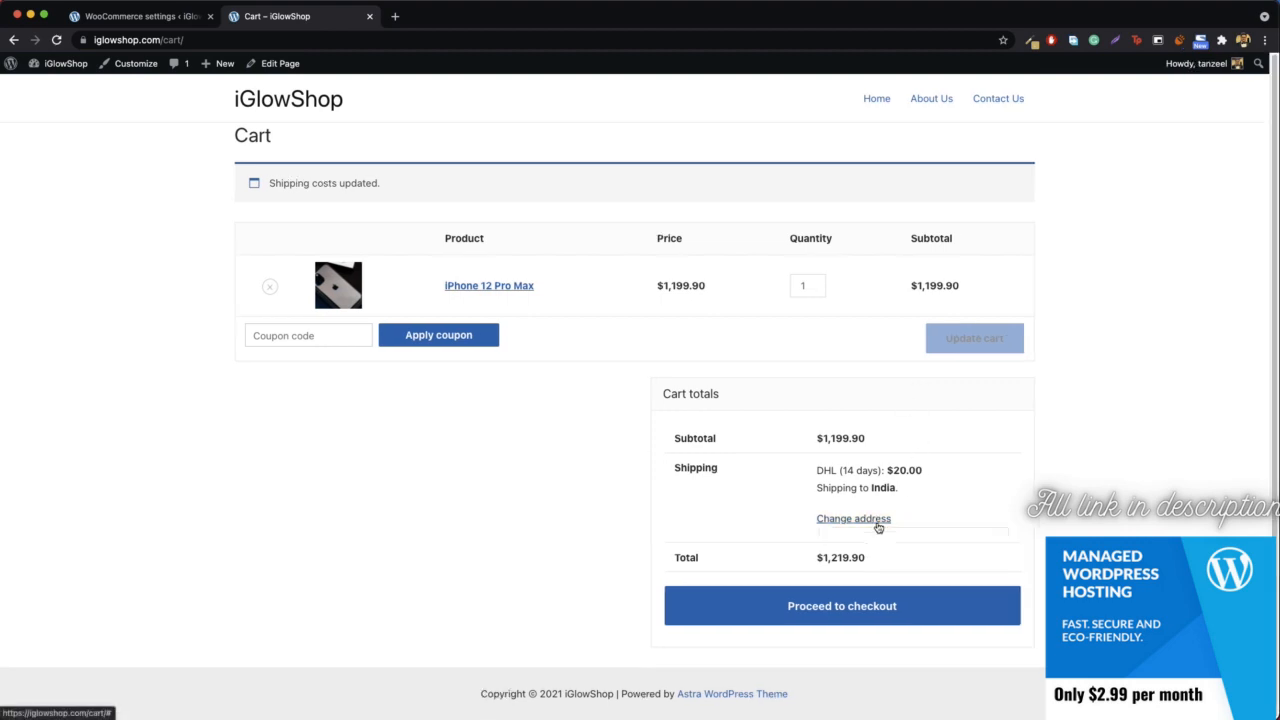
{"action": "left_click", "coordinate": [907, 544]}
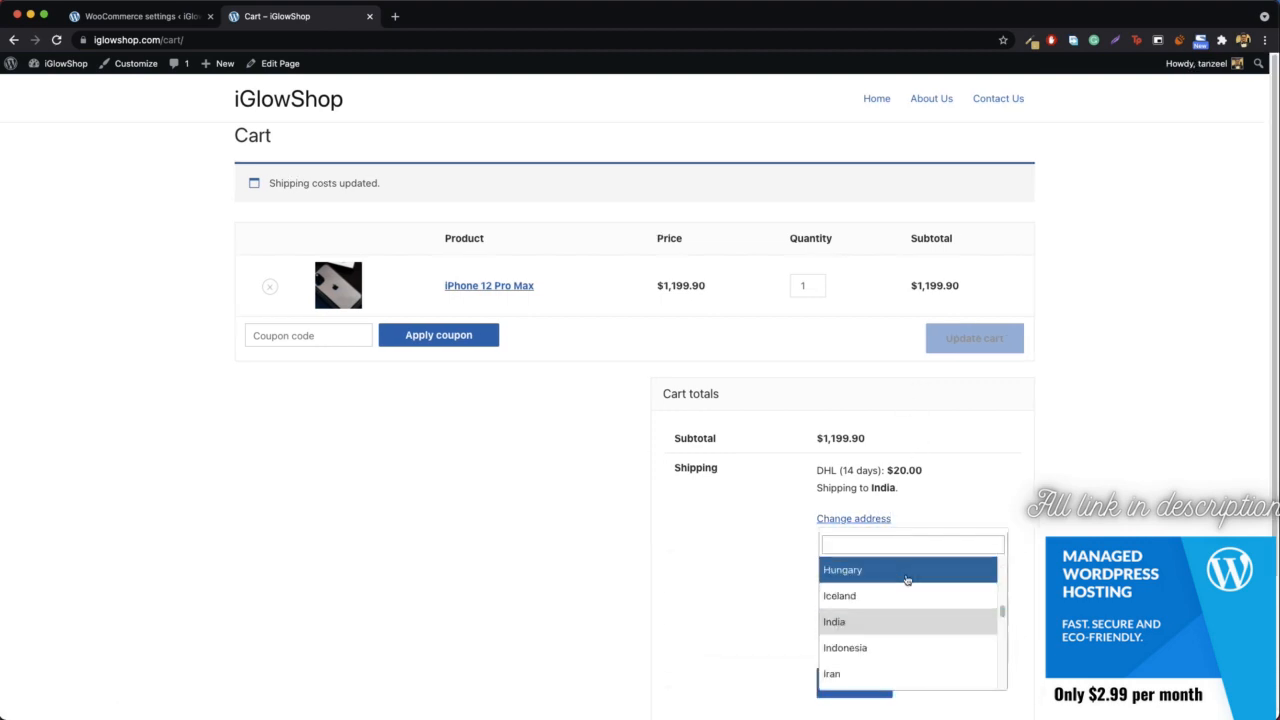
{"action": "left_click", "coordinate": [872, 582]}
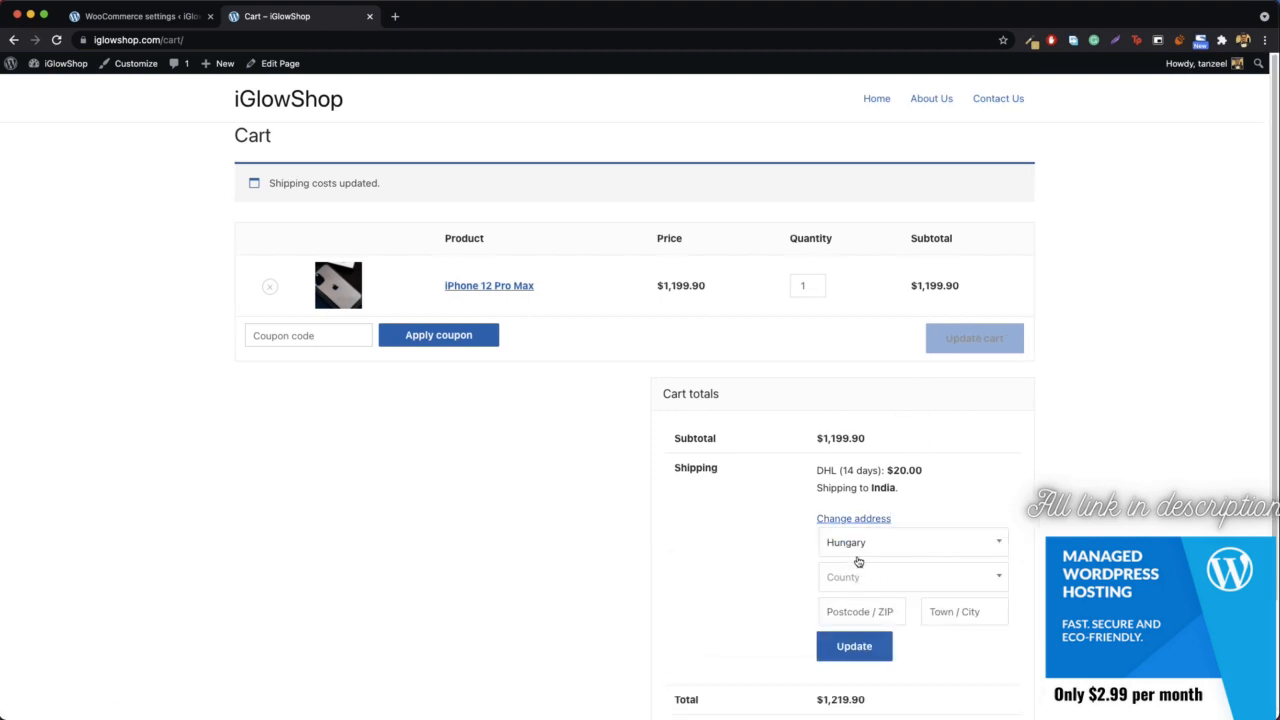
{"action": "left_click", "coordinate": [855, 648]}
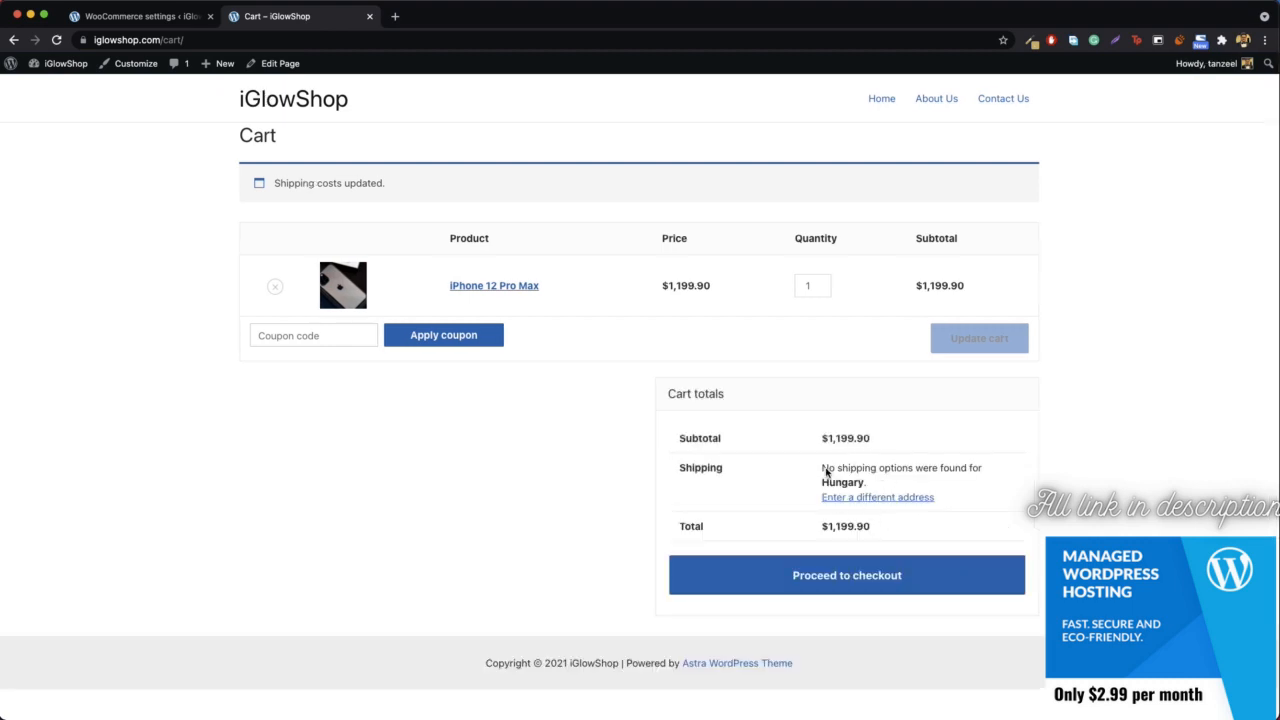
{"action": "left_click_drag", "start_coordinate": [825, 472], "coordinate": [955, 470]}
{"action": "left_click", "coordinate": [955, 470]}
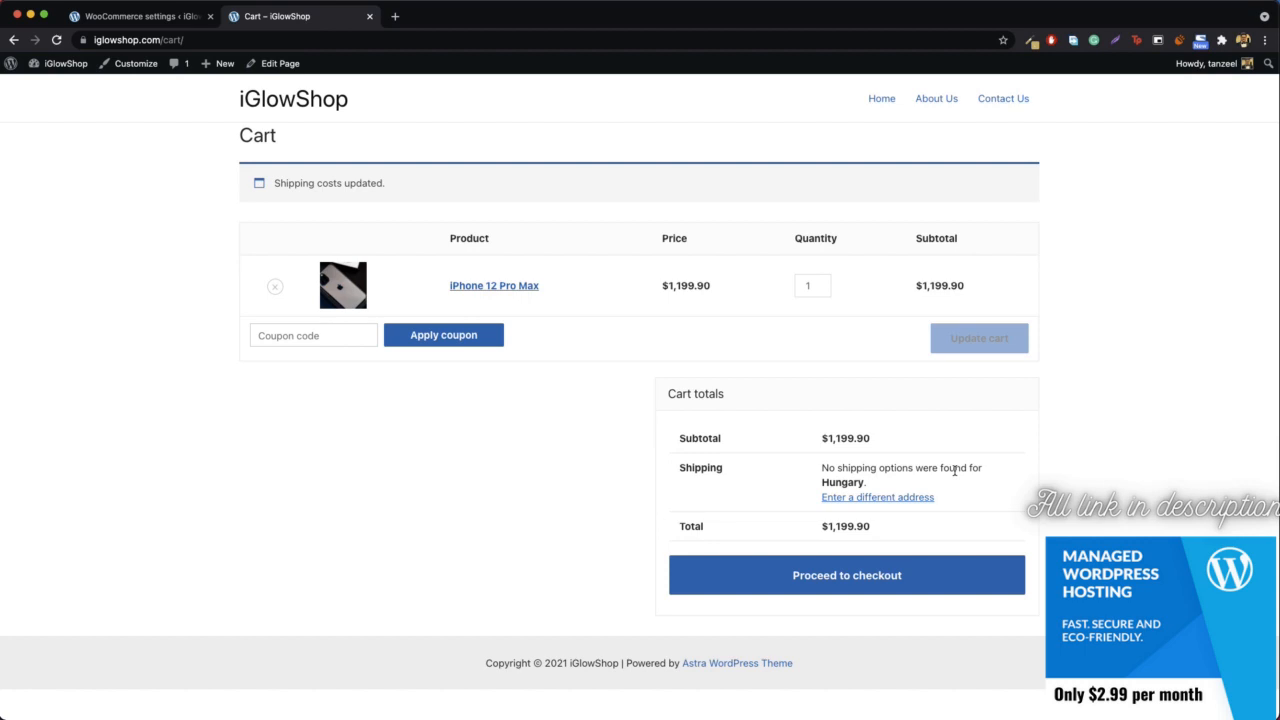
{"action": "left_click", "coordinate": [878, 498]}
{"action": "scroll", "coordinate": [870, 548], "scroll_direction": "down", "scroll_amount": 10}
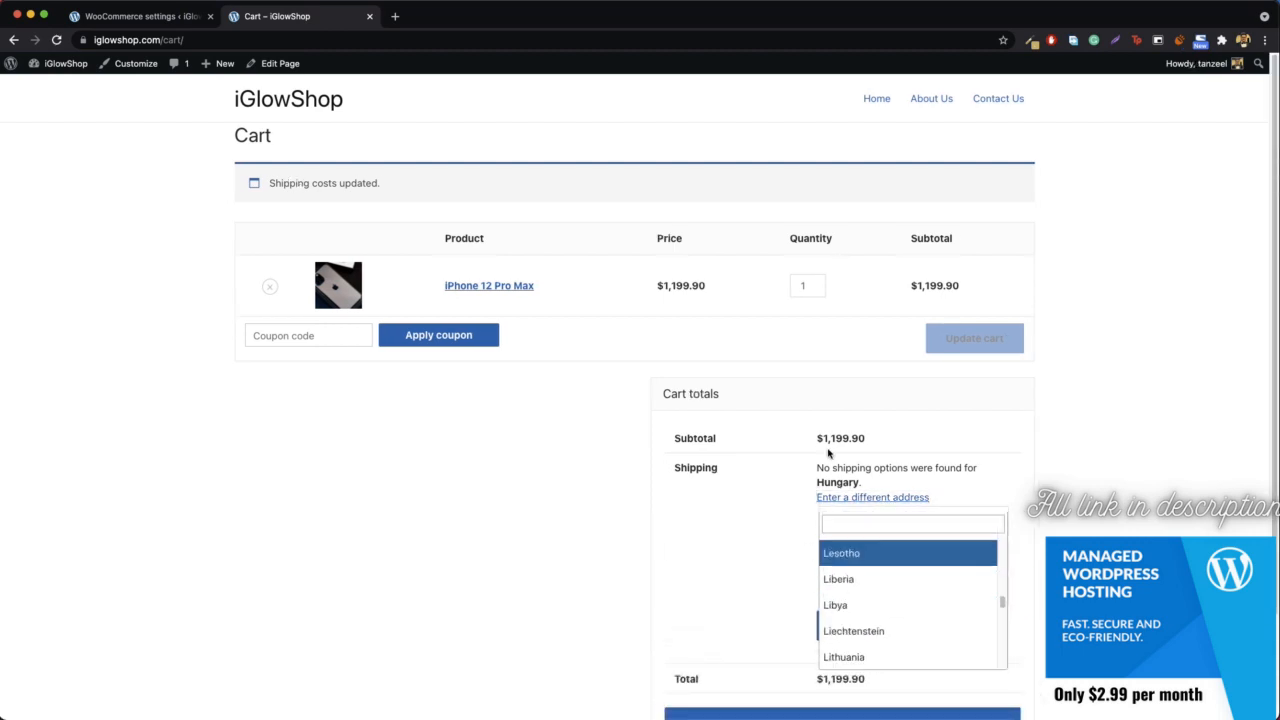
- Return to the WooCommerce shipping settings and add a Flat rate method to the locations not covered by other zones
{"action": "left_click", "coordinate": [138, 16]}
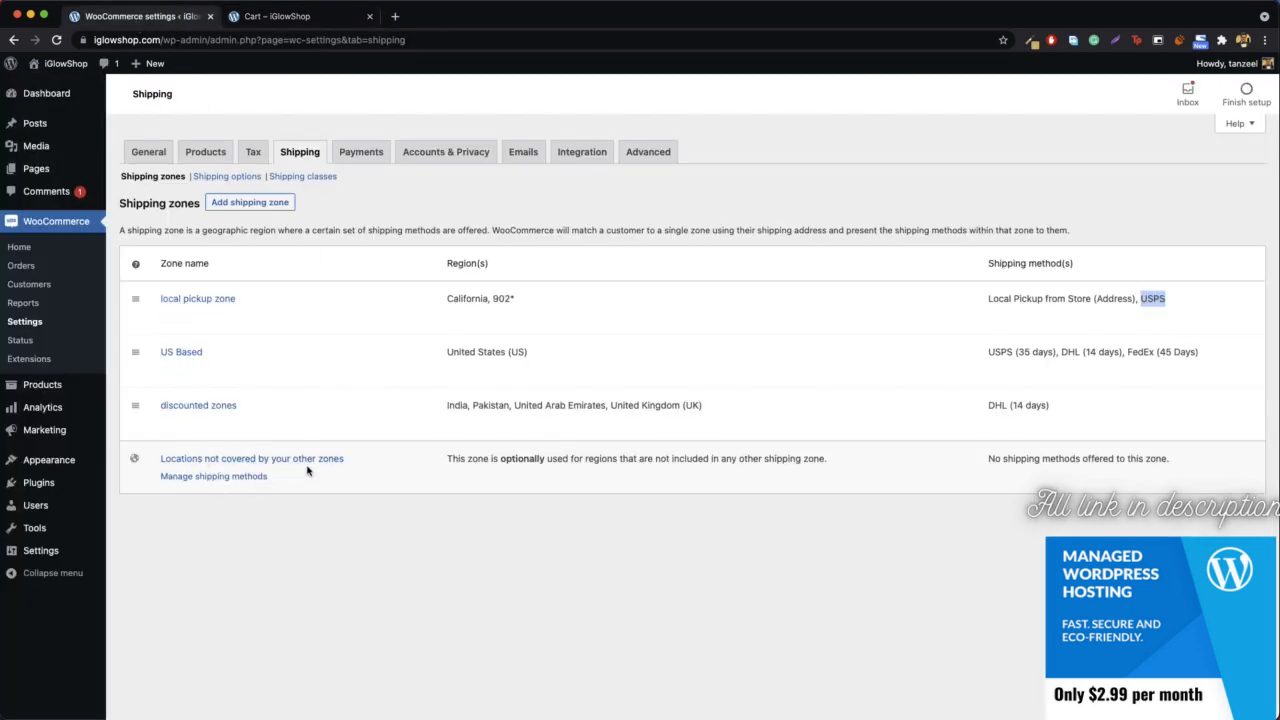
{"action": "left_click", "coordinate": [222, 477]}
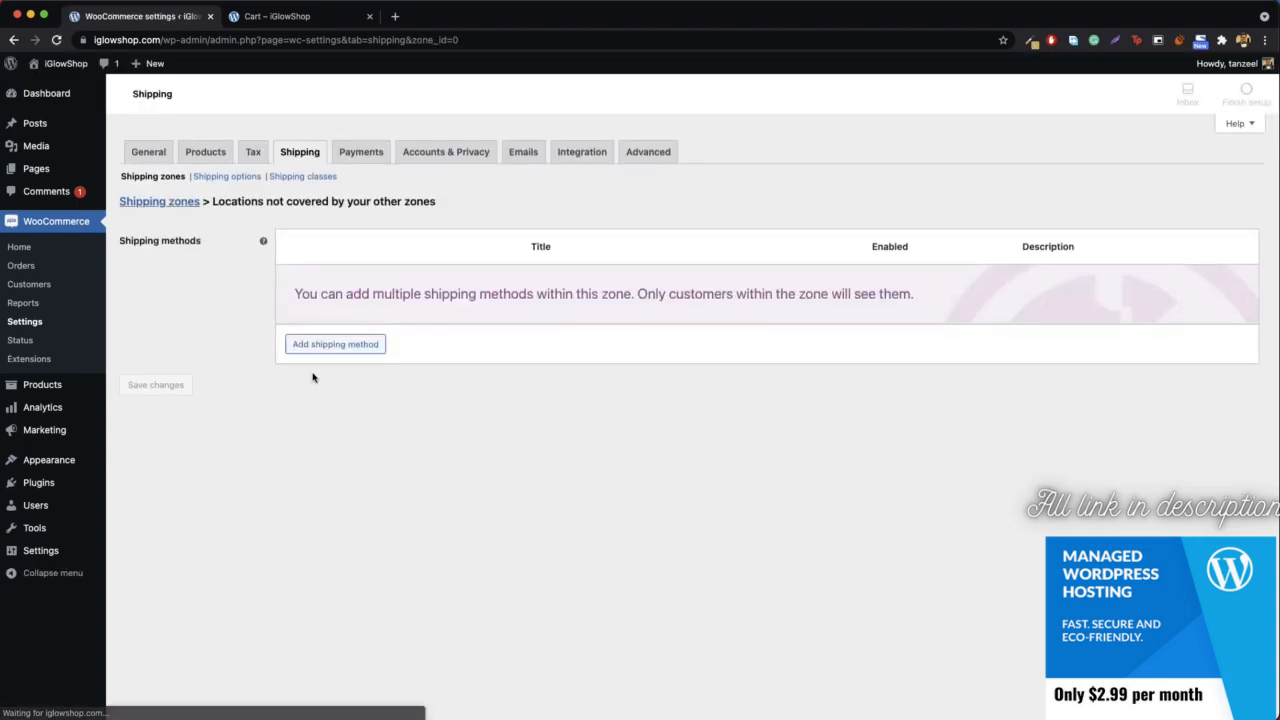
{"action": "left_click", "coordinate": [348, 349]}
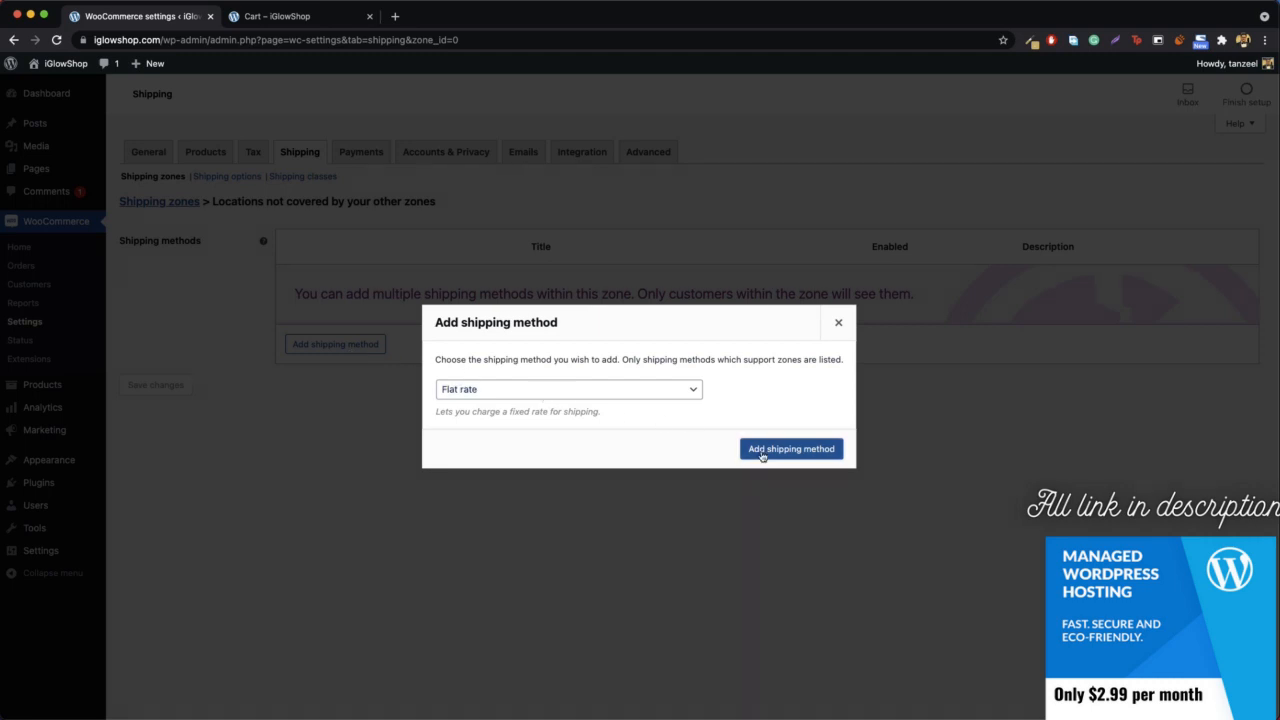
{"action": "left_click", "coordinate": [779, 450]}
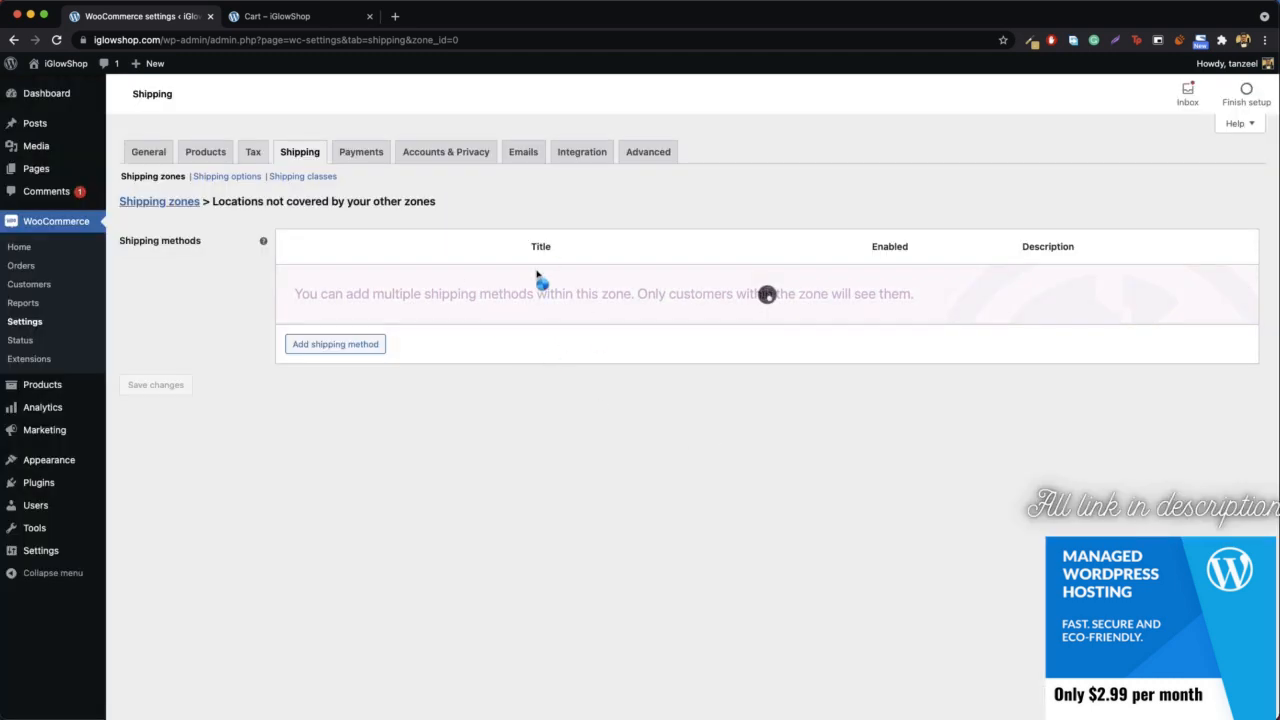
- Open the new flat rate's settings and set its method title to "DHL (30+/- Days)"
{"action": "left_click", "coordinate": [325, 300]}
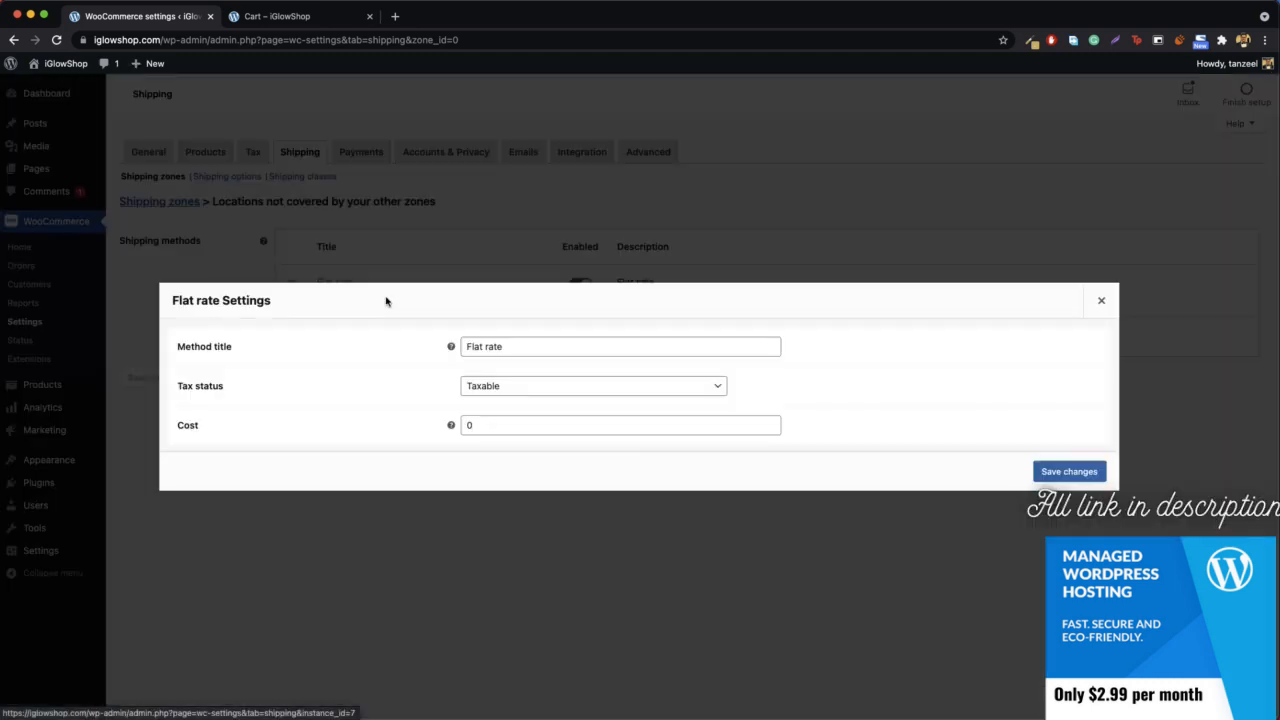
{"action": "left_click", "coordinate": [509, 347]}
{"action": "triple_click", "coordinate": [509, 347]}
{"action": "type", "text": "DHL"}
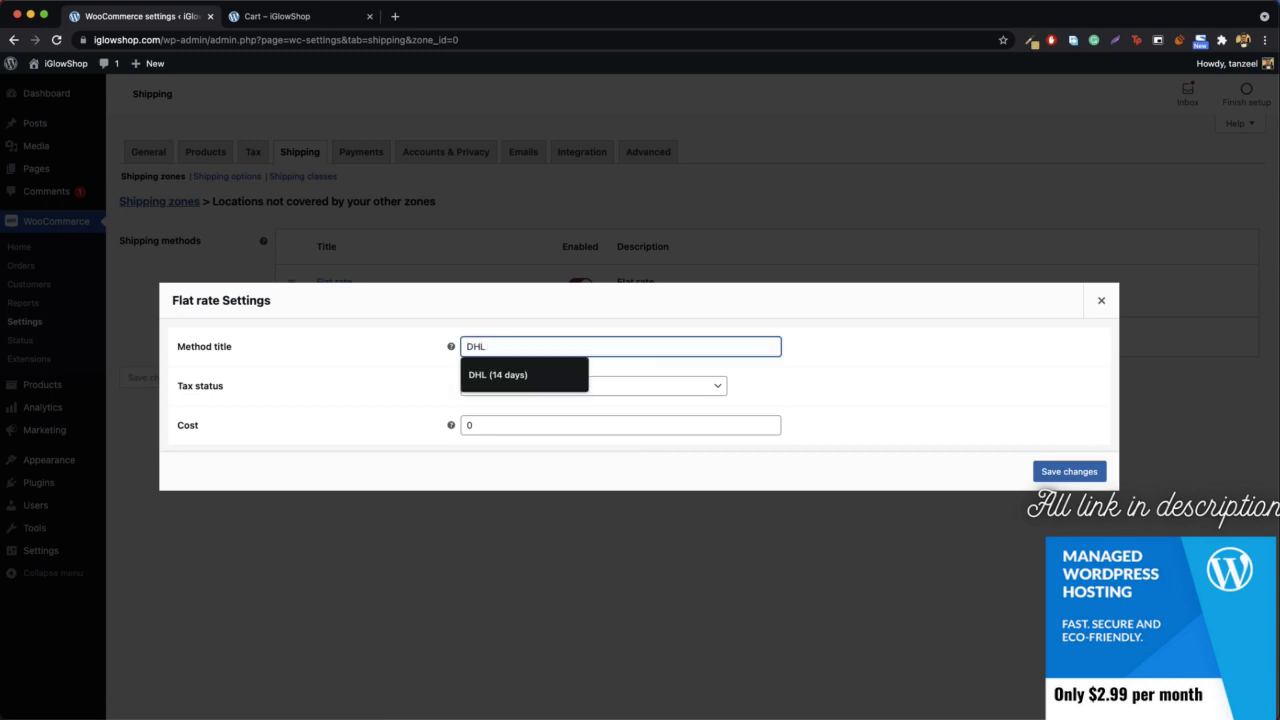
{"action": "type", "text": " ()"}
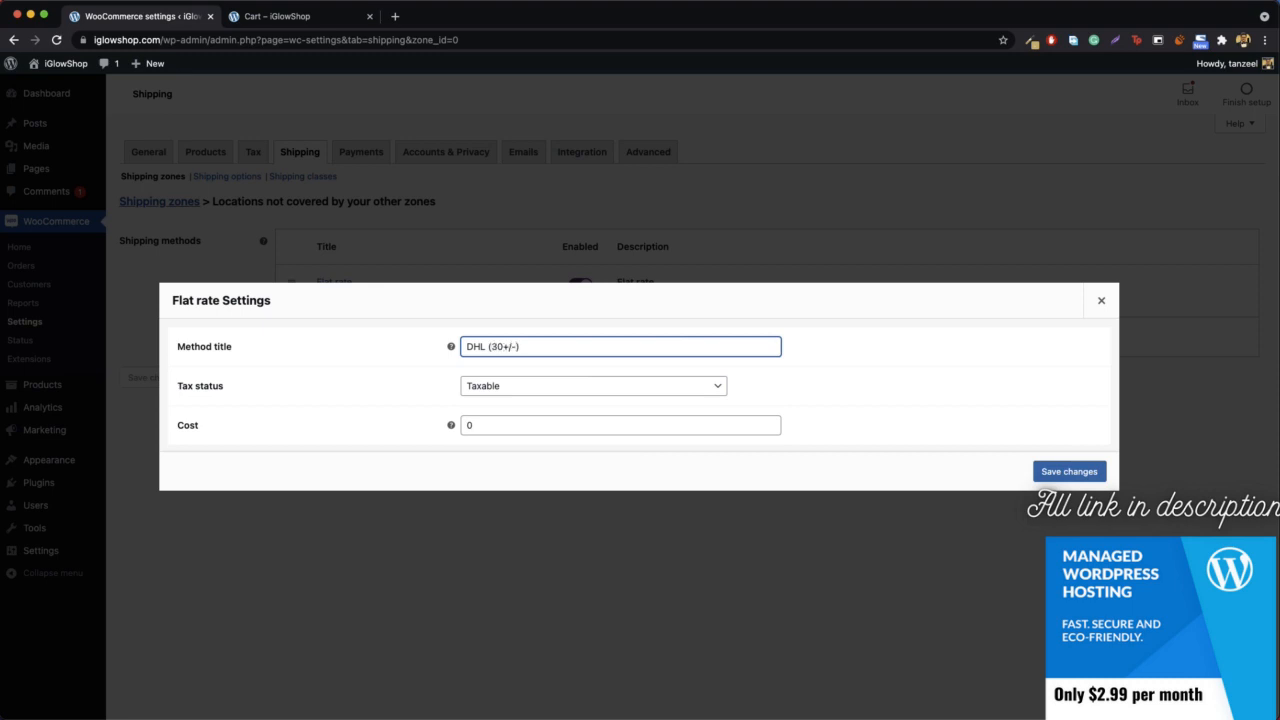
{"action": "type", "text": "30+/- Days"}
- Set the flat rate's cost to 50 and save its settings
{"action": "left_click", "coordinate": [514, 426]}
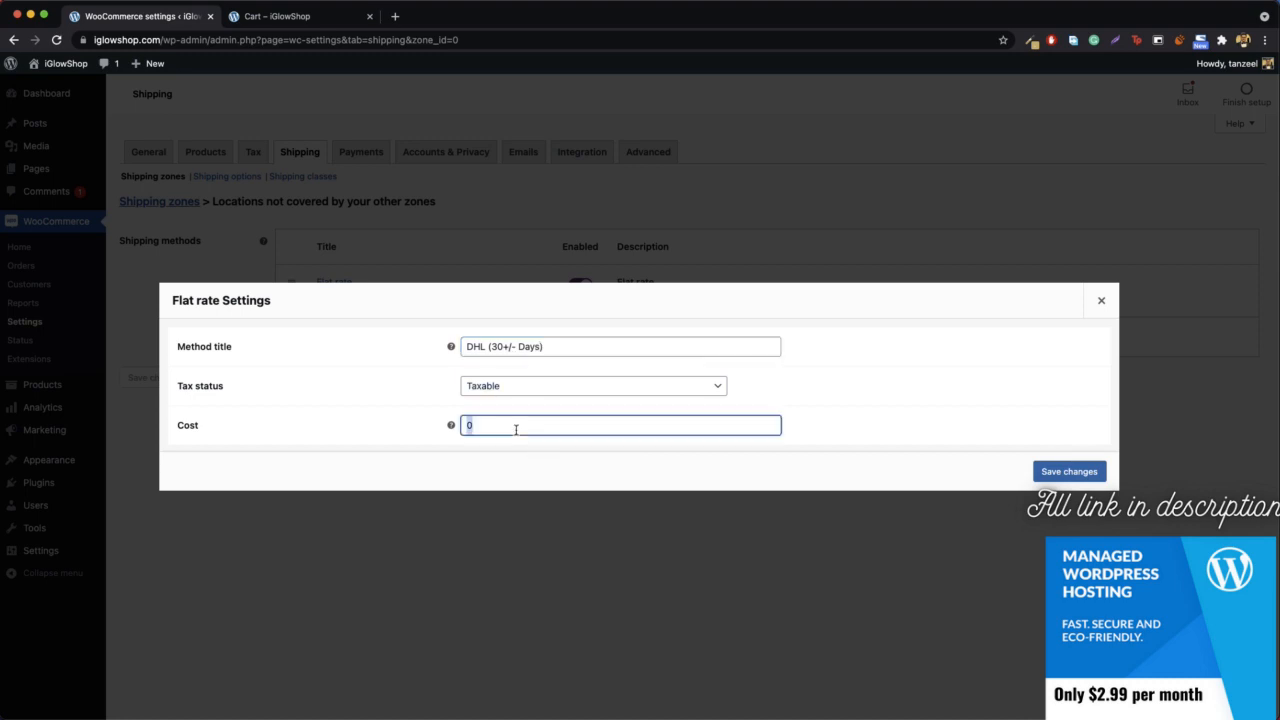
{"action": "key", "text": "BackSpace"}
{"action": "type", "text": "50"}
{"action": "left_click", "coordinate": [1066, 471]}
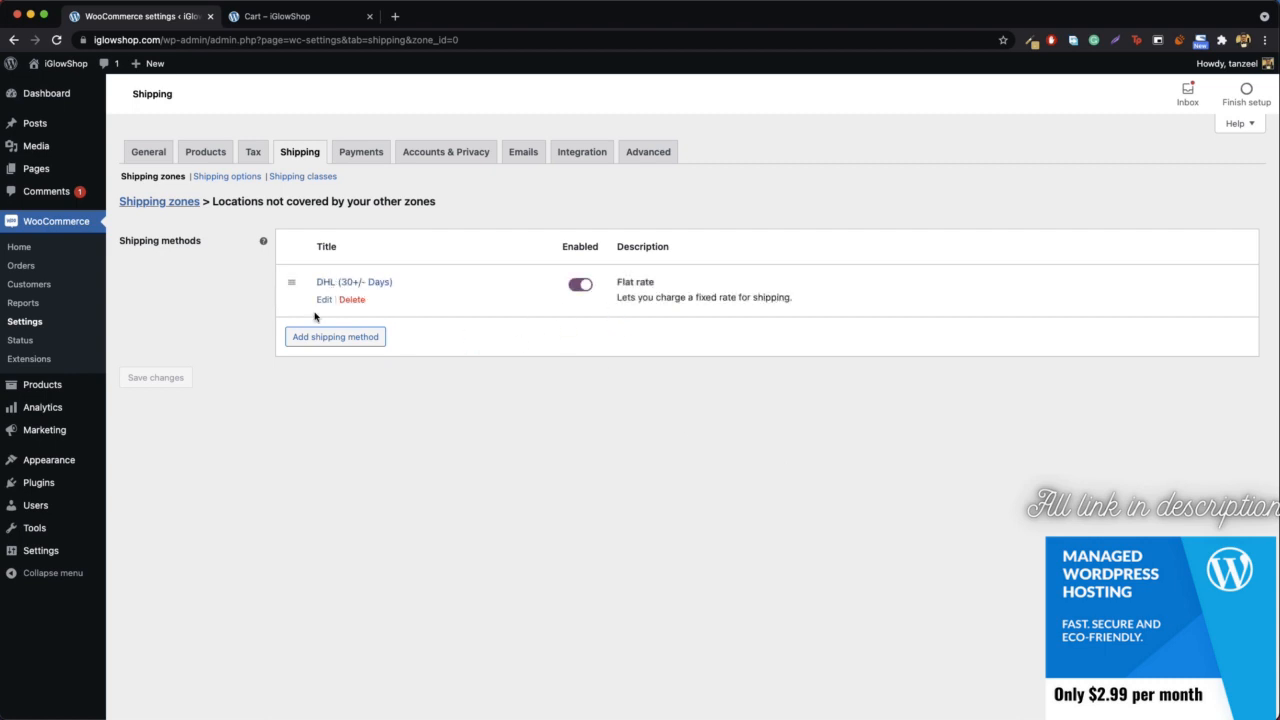
- Switch to the cart page and reload it to check the shipping rate for Hungary
{"action": "left_click", "coordinate": [280, 17]}
{"action": "left_click", "coordinate": [297, 41]}
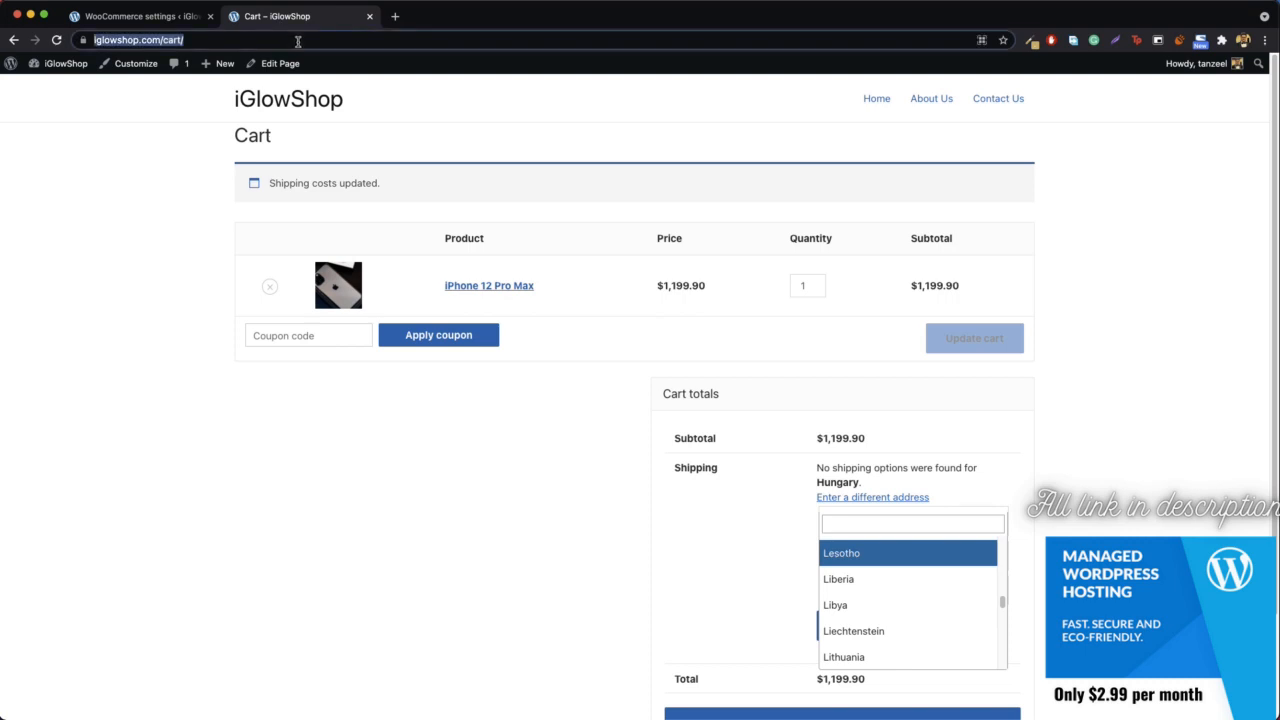
{"action": "key", "text": "Return"}
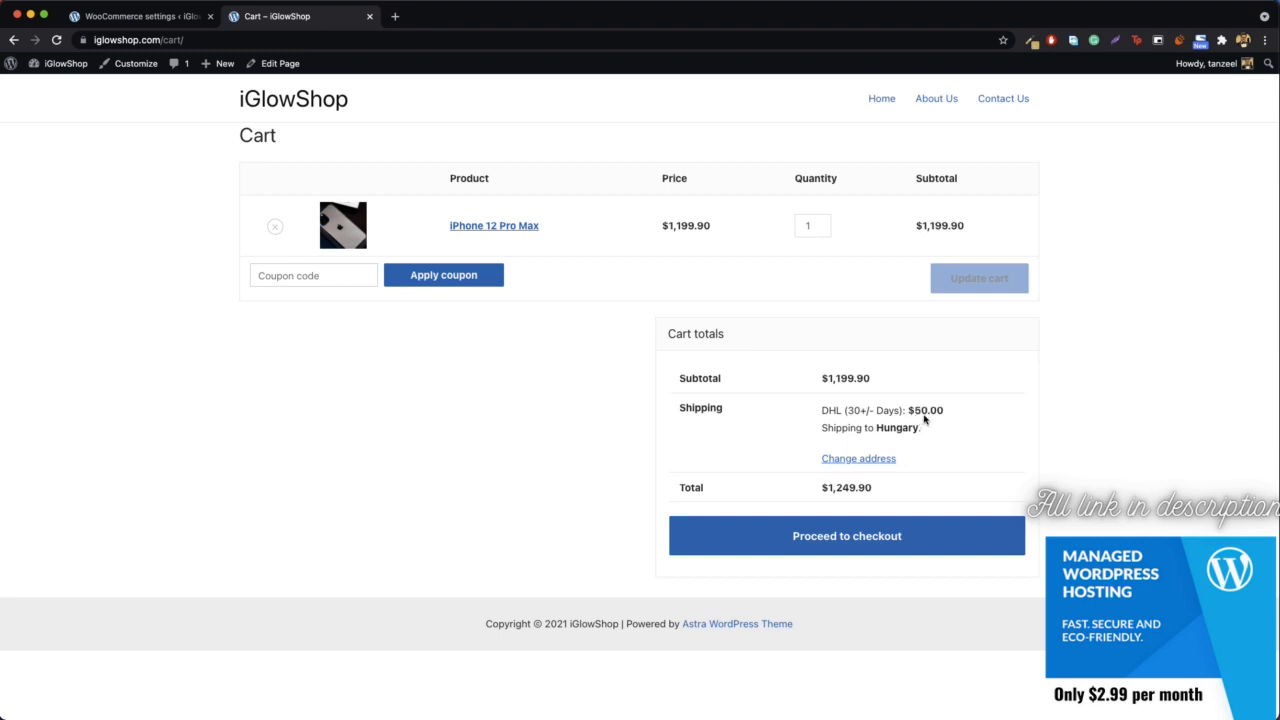
- Change the cart's shipping country to Iceland and update the shipping costs
{"action": "left_click", "coordinate": [859, 461]}
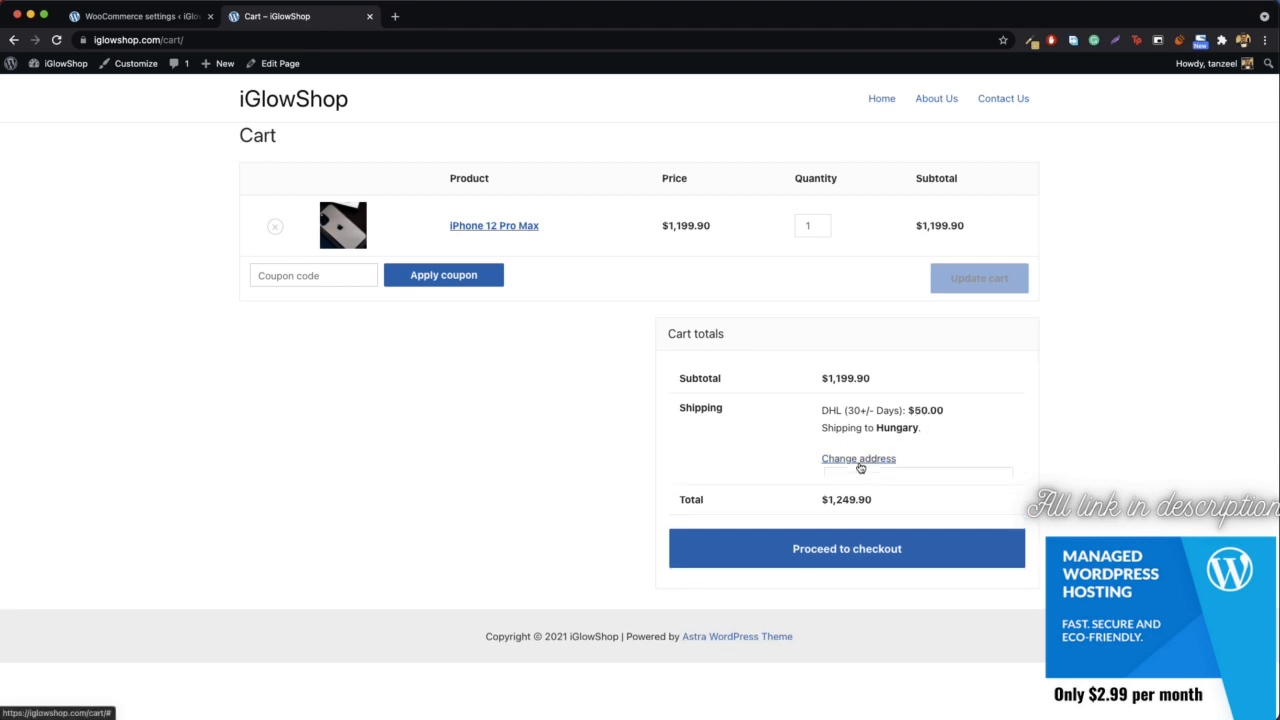
{"action": "left_click", "coordinate": [881, 496]}
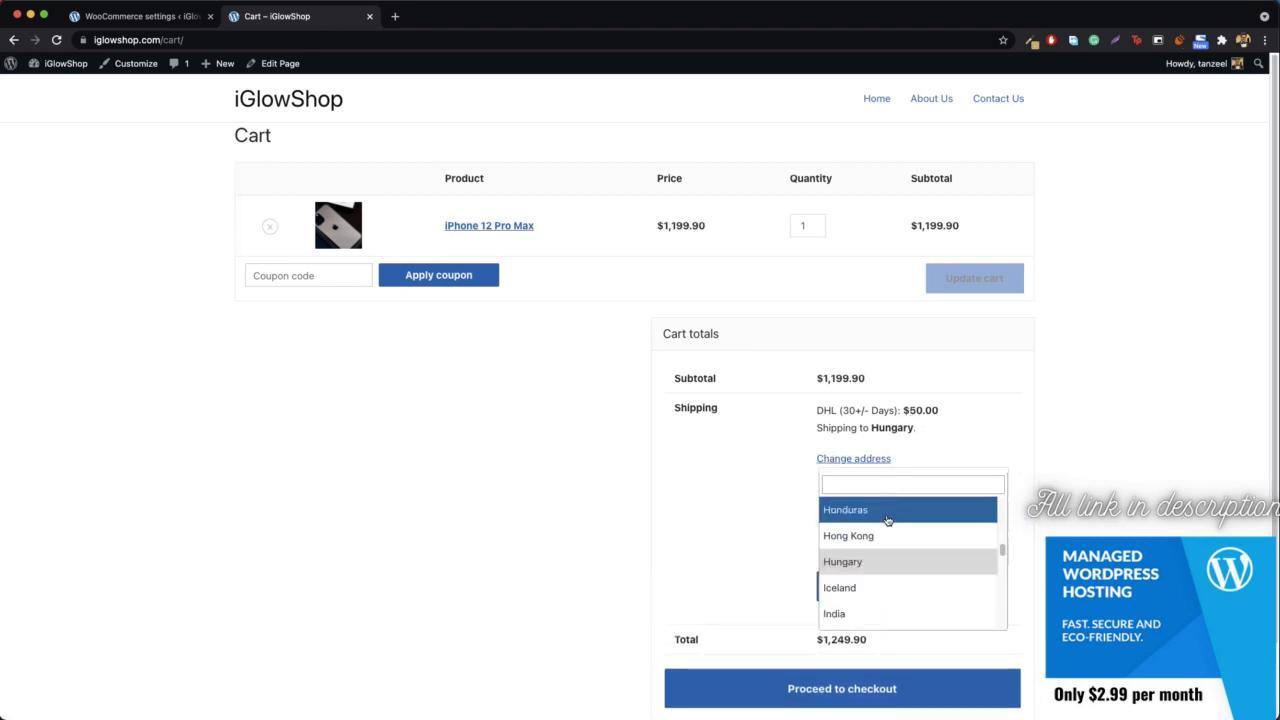
{"action": "left_click", "coordinate": [876, 578]}
{"action": "left_click", "coordinate": [866, 590]}
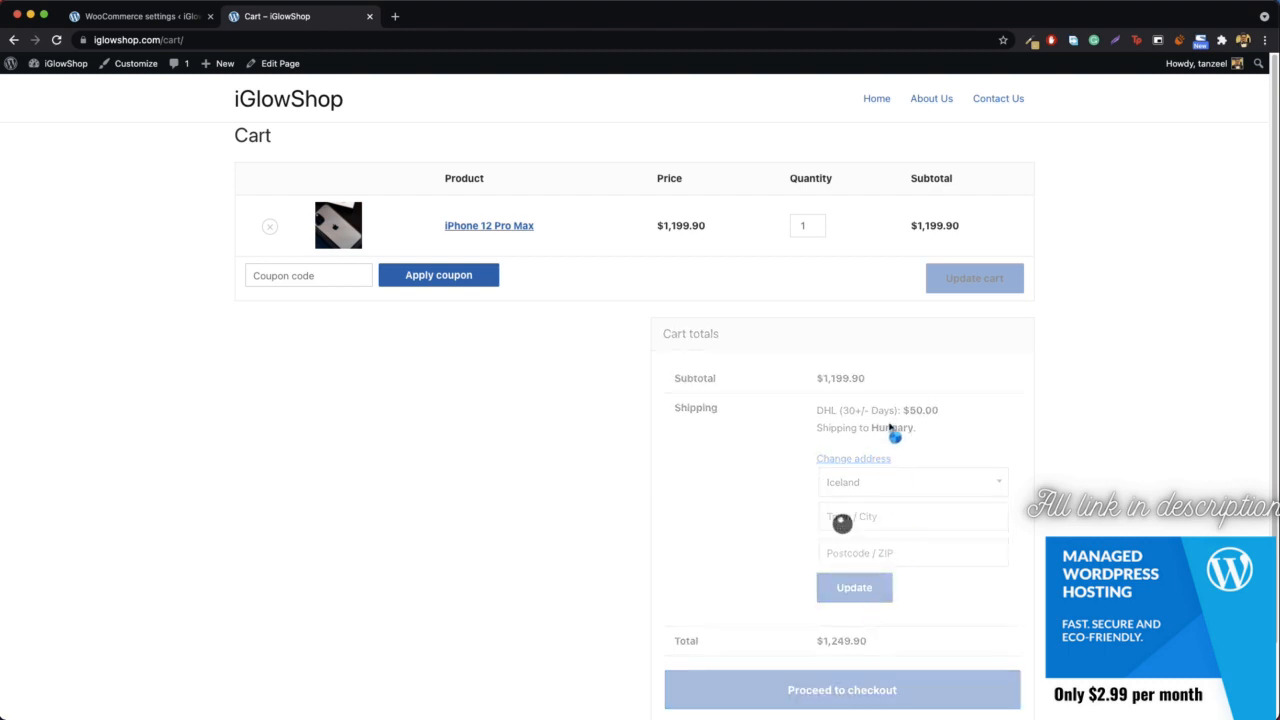
- Go back to the WooCommerce settings, review the shipping zones list, and open the shipping options
{"action": "left_click", "coordinate": [140, 16]}
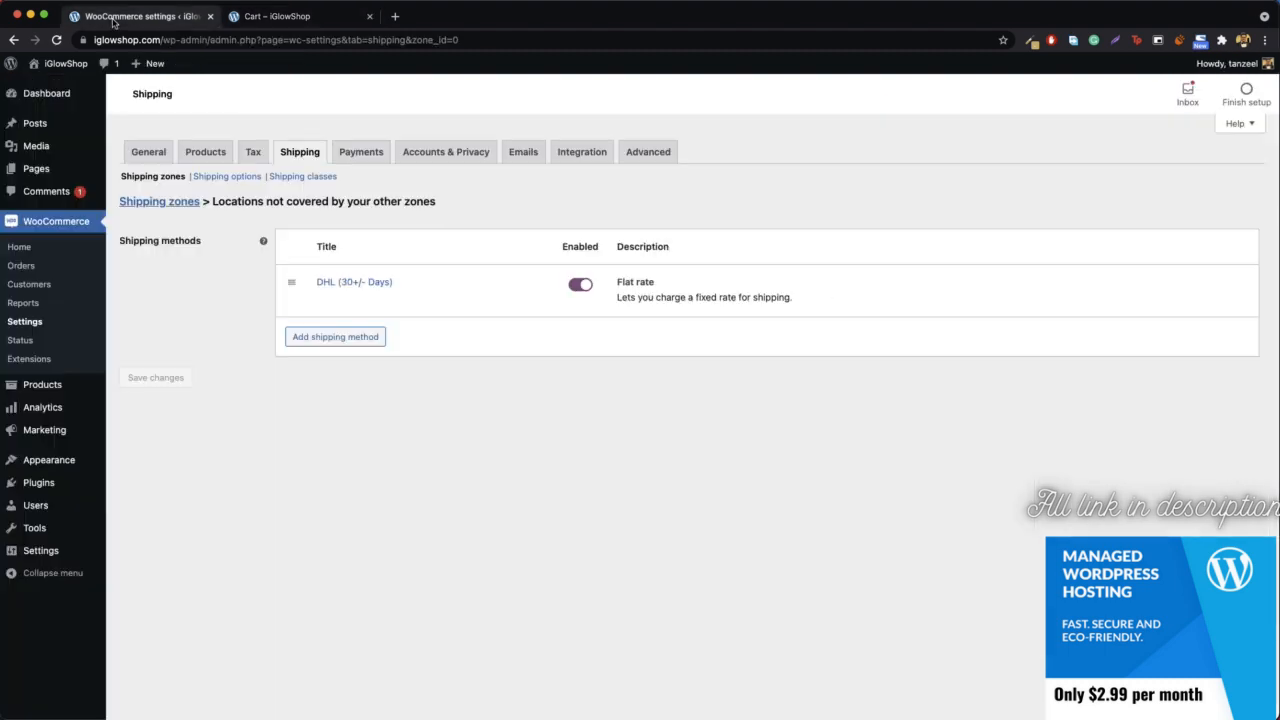
{"action": "left_click", "coordinate": [152, 207]}
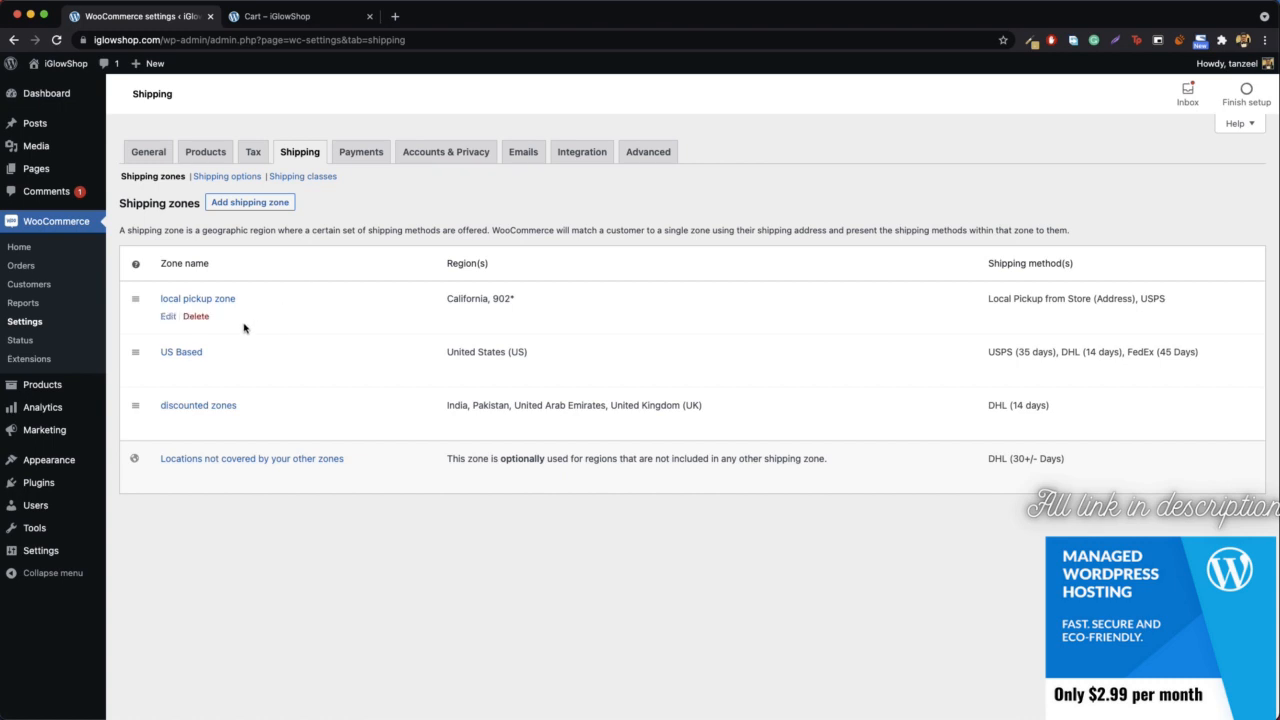
{"action": "left_click", "coordinate": [210, 176]}
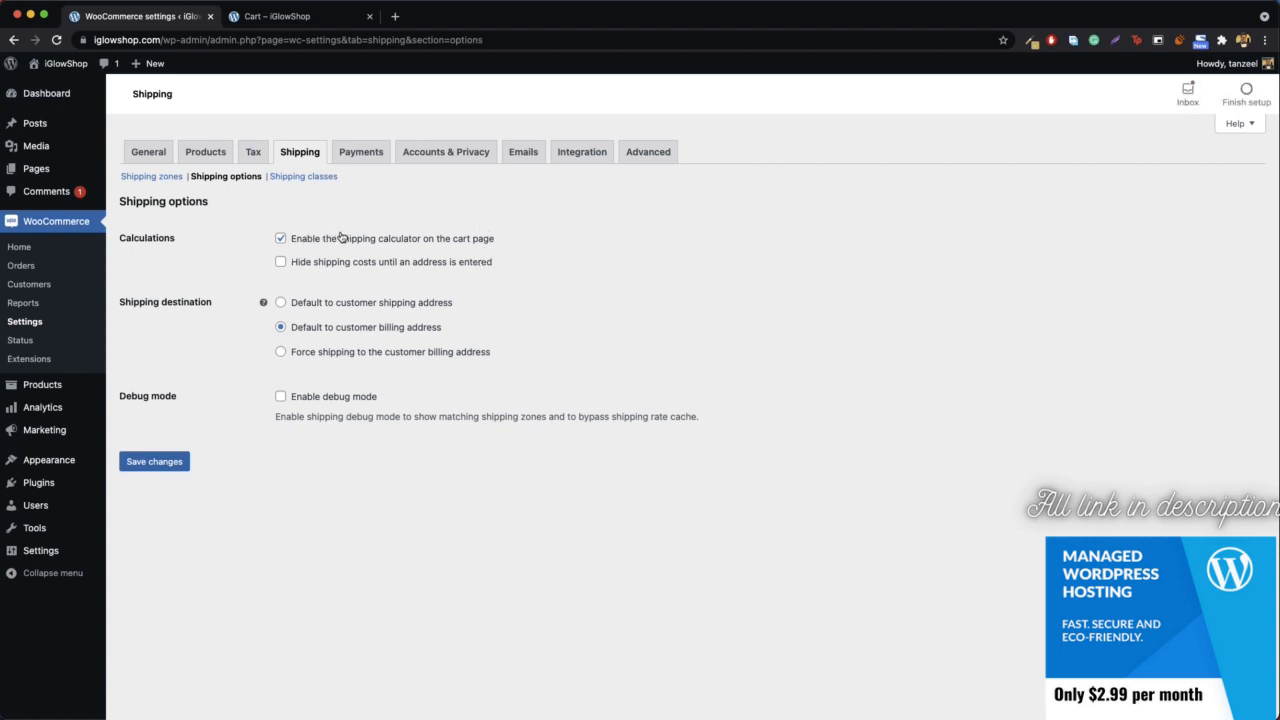
- Compare the shipping calculator setting in the shipping options with the address calculator on the cart page
{"action": "left_click", "coordinate": [300, 17]}
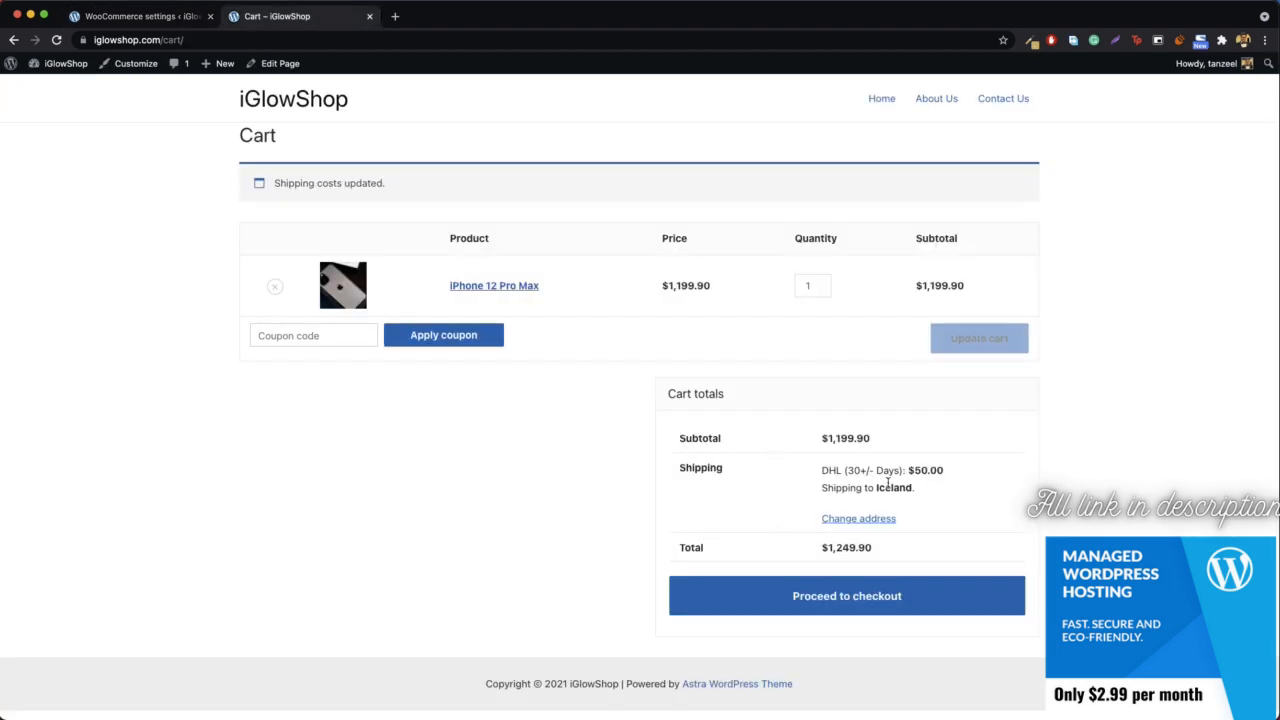
{"action": "left_click", "coordinate": [165, 22]}
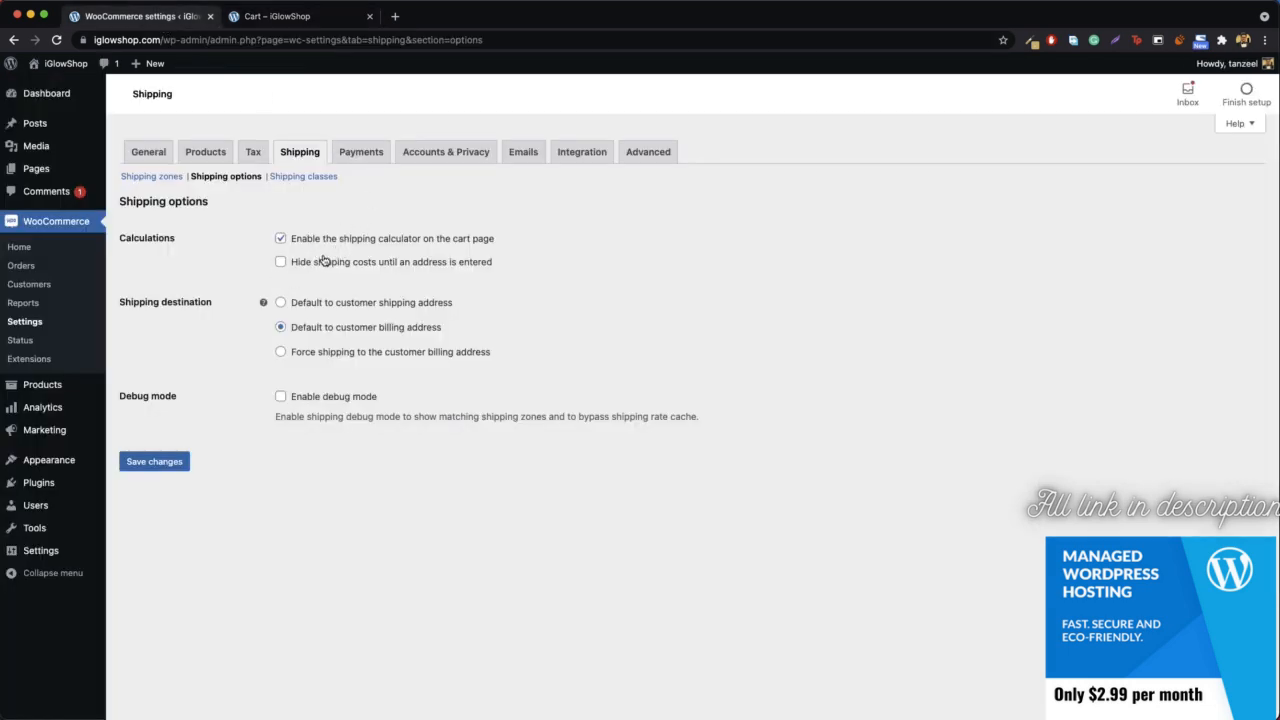
{"action": "left_click", "coordinate": [280, 16]}
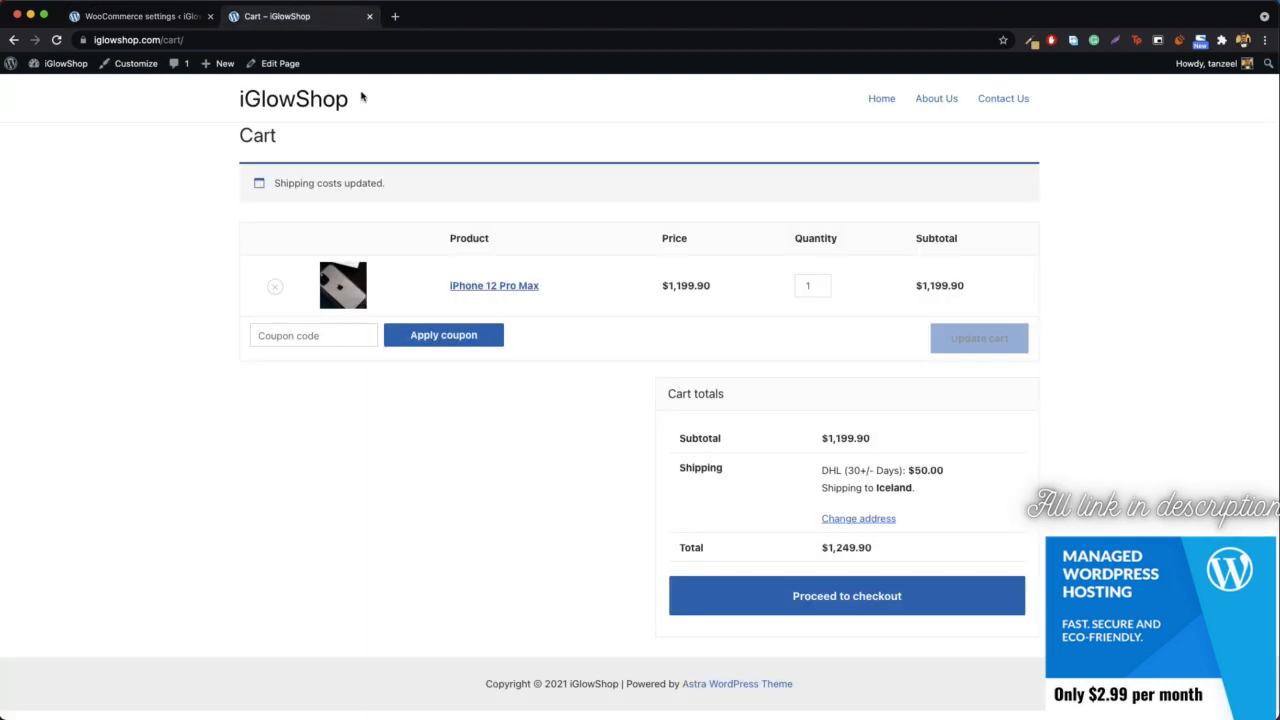
{"action": "left_click", "coordinate": [862, 519]}
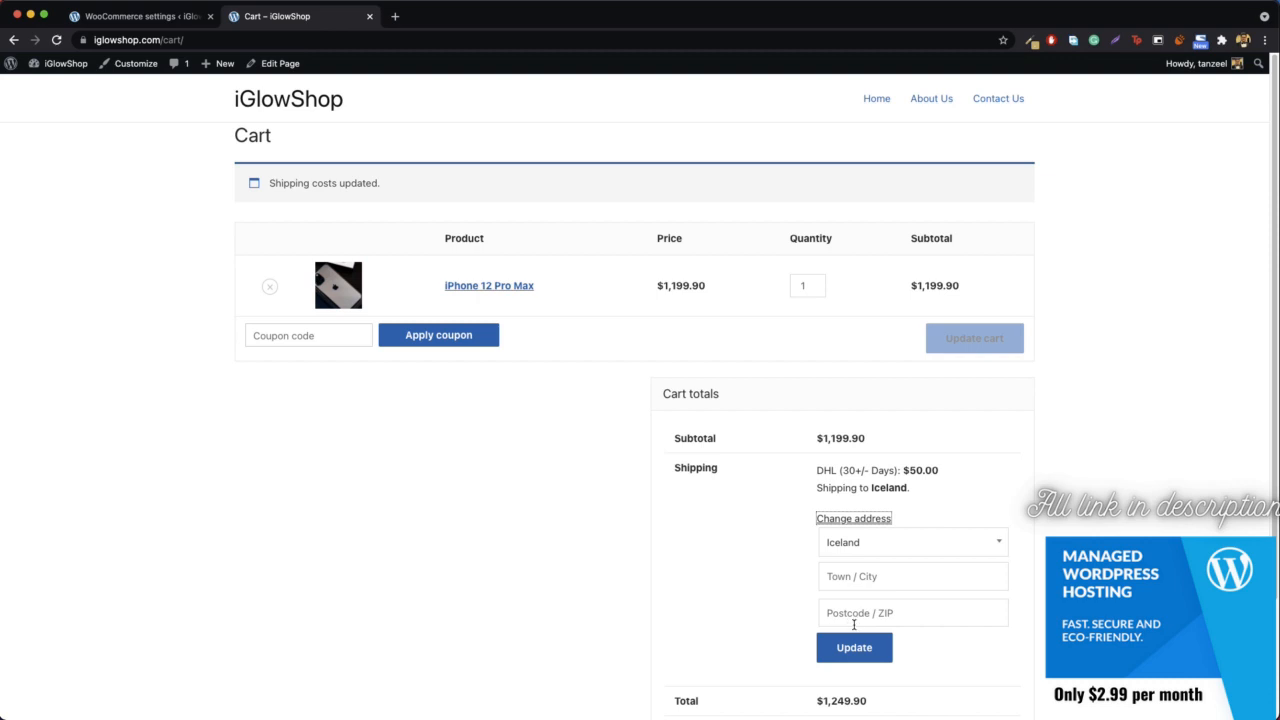
{"action": "left_click", "coordinate": [140, 16]}
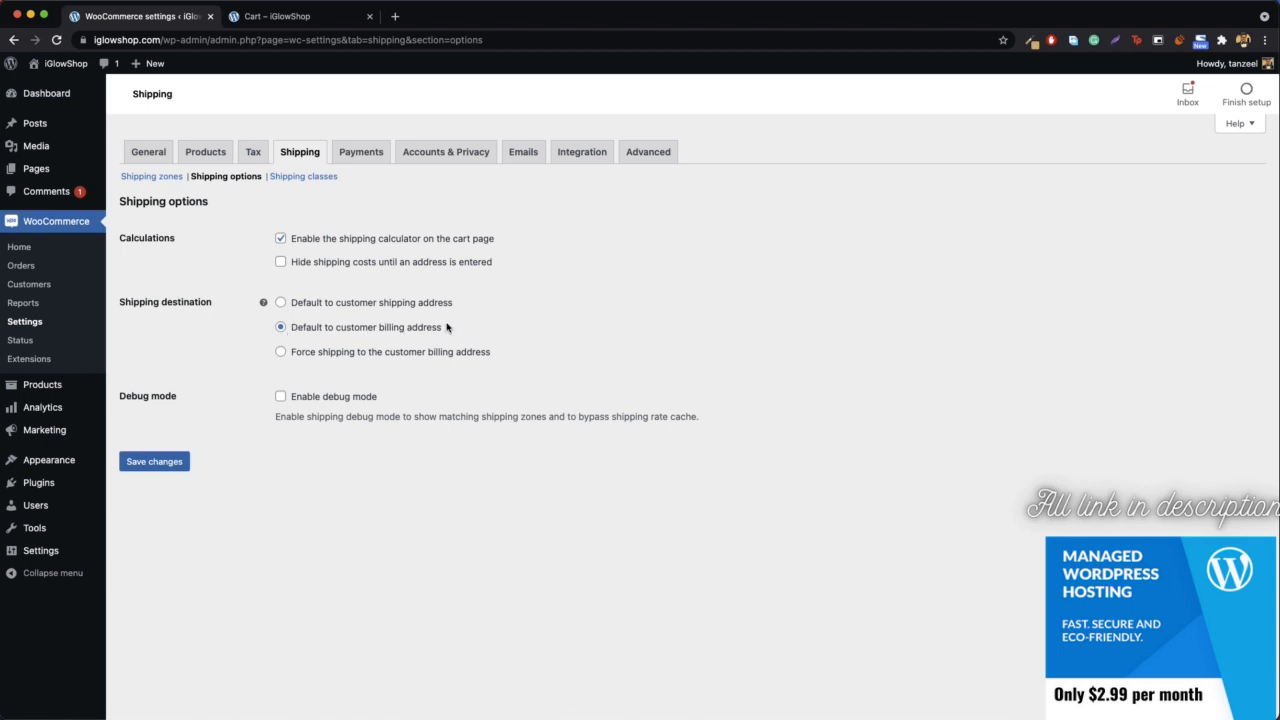
- Return to the cart, proceed to checkout, and review the billing details and available shipping methods
{"action": "left_click", "coordinate": [272, 16]}
{"action": "scroll", "coordinate": [797, 668], "scroll_direction": "down", "scroll_amount": 3}
{"action": "left_click", "coordinate": [865, 623]}
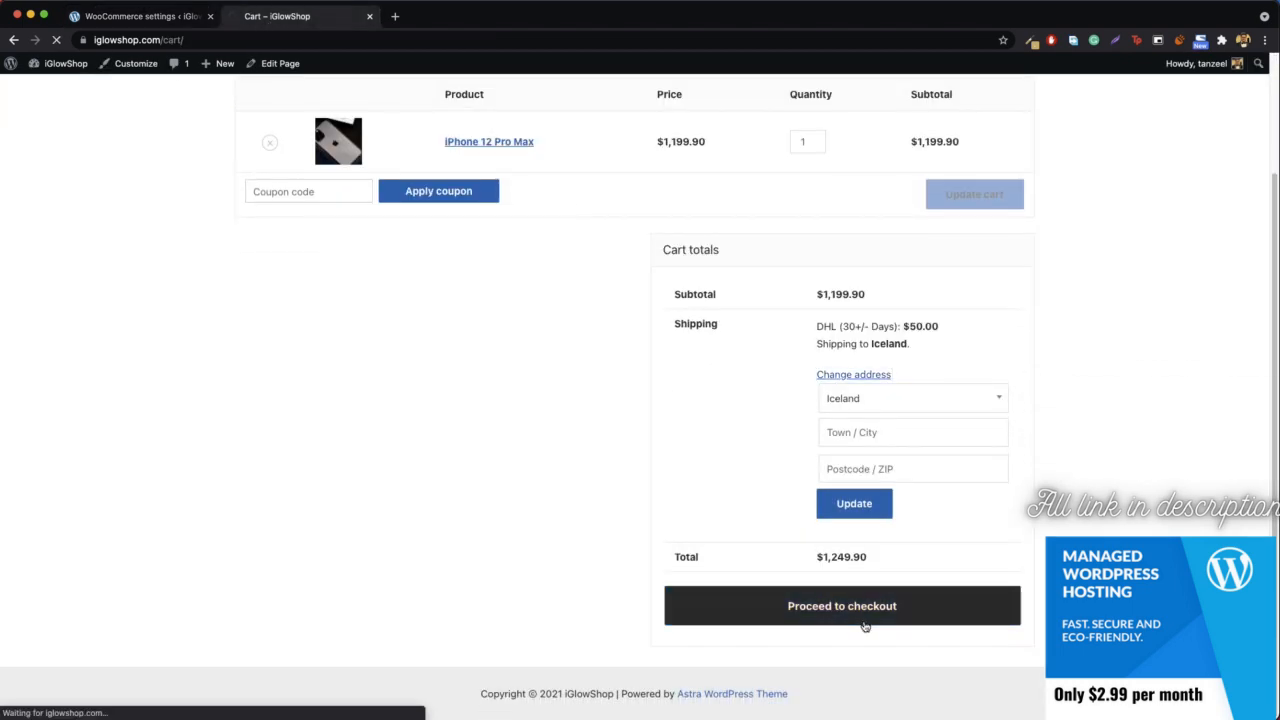
{"action": "scroll", "coordinate": [440, 388], "scroll_direction": "up", "scroll_amount": 5}
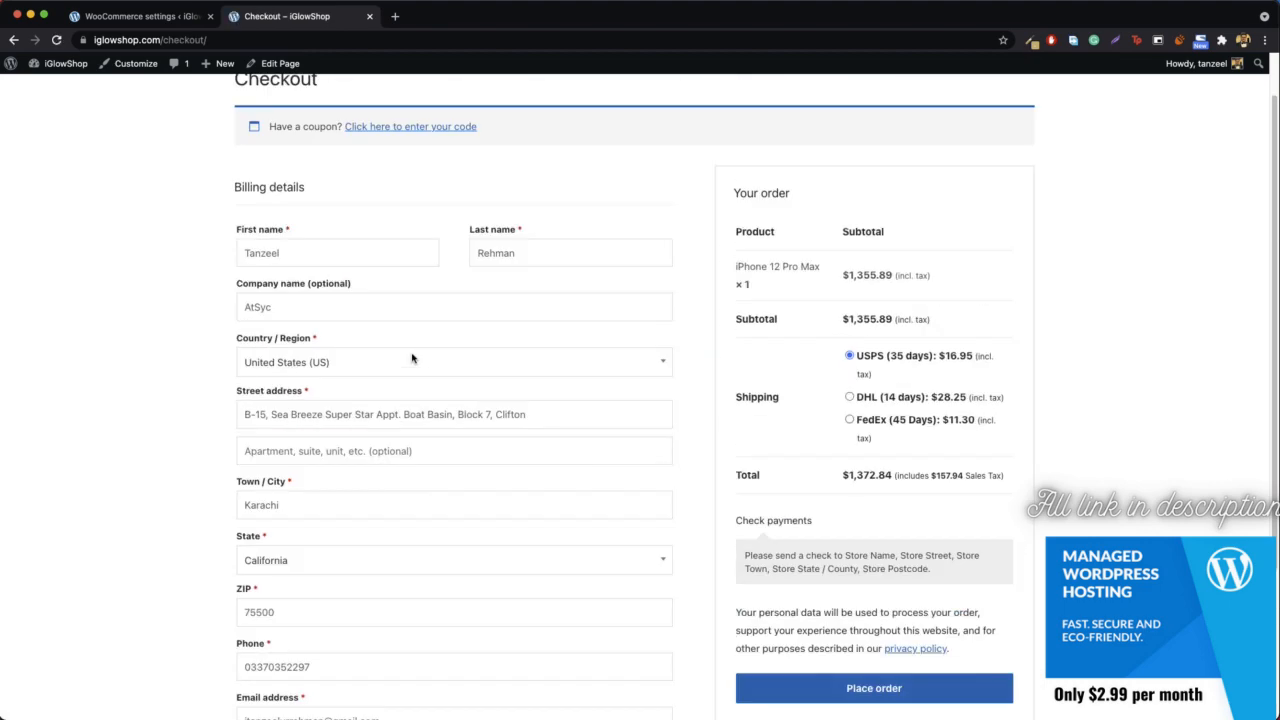
- Choose to ship to a different address in the checkout form and review the separate shipping address fields
{"action": "scroll", "coordinate": [400, 500], "scroll_direction": "down", "scroll_amount": 5}
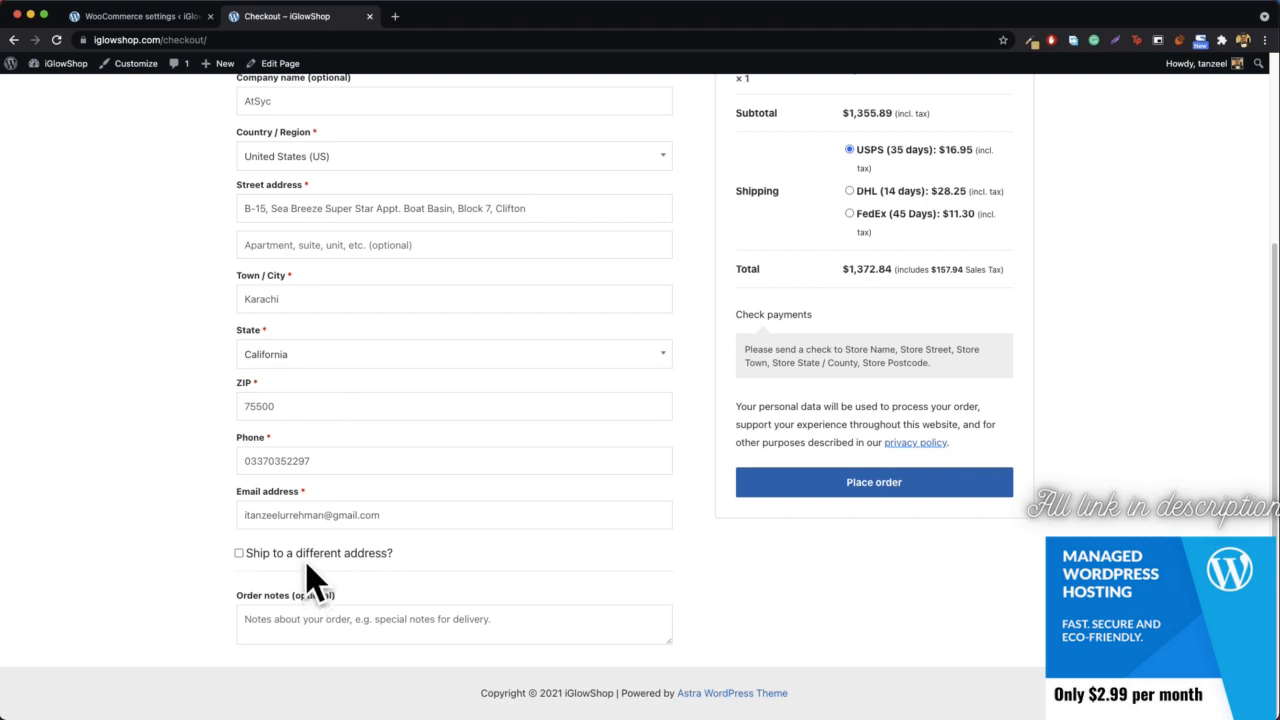
{"action": "left_click", "coordinate": [240, 555]}
{"action": "scroll", "coordinate": [245, 561], "scroll_direction": "down", "scroll_amount": 4}
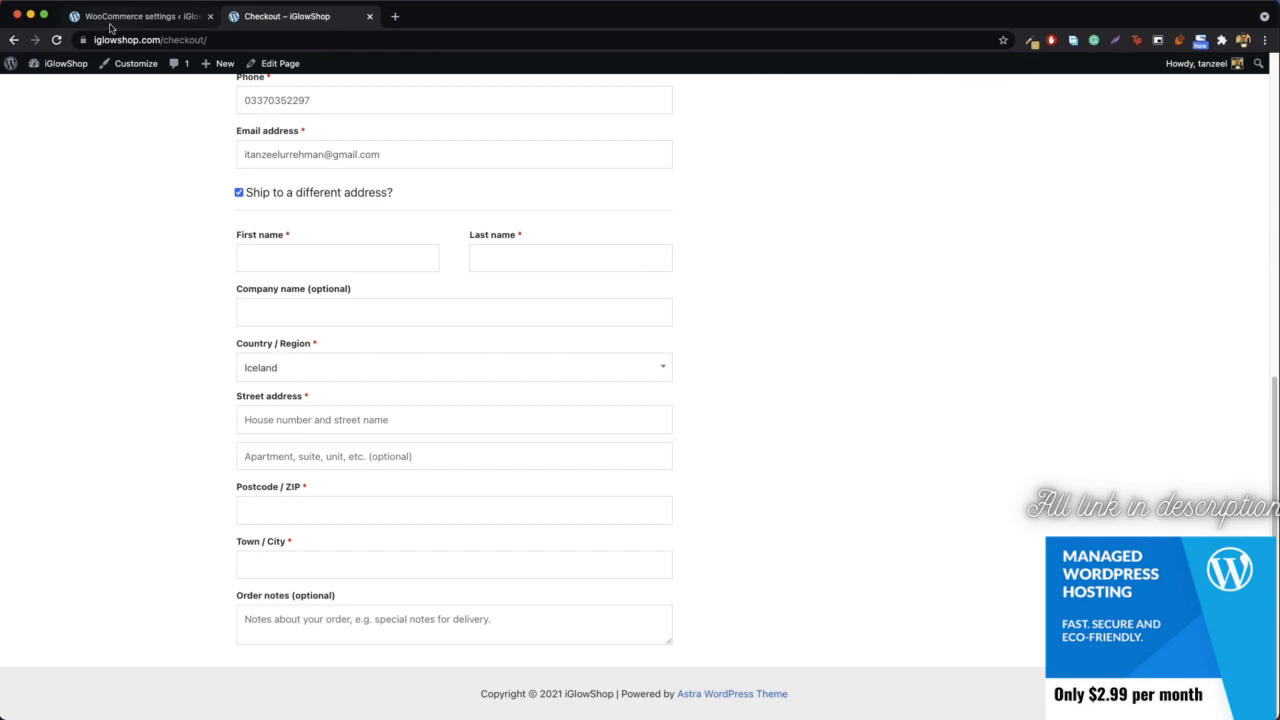
- Set the WooCommerce shipping destination to "Force shipping to the customer billing address" and save the shipping options
{"action": "left_click", "coordinate": [157, 18]}
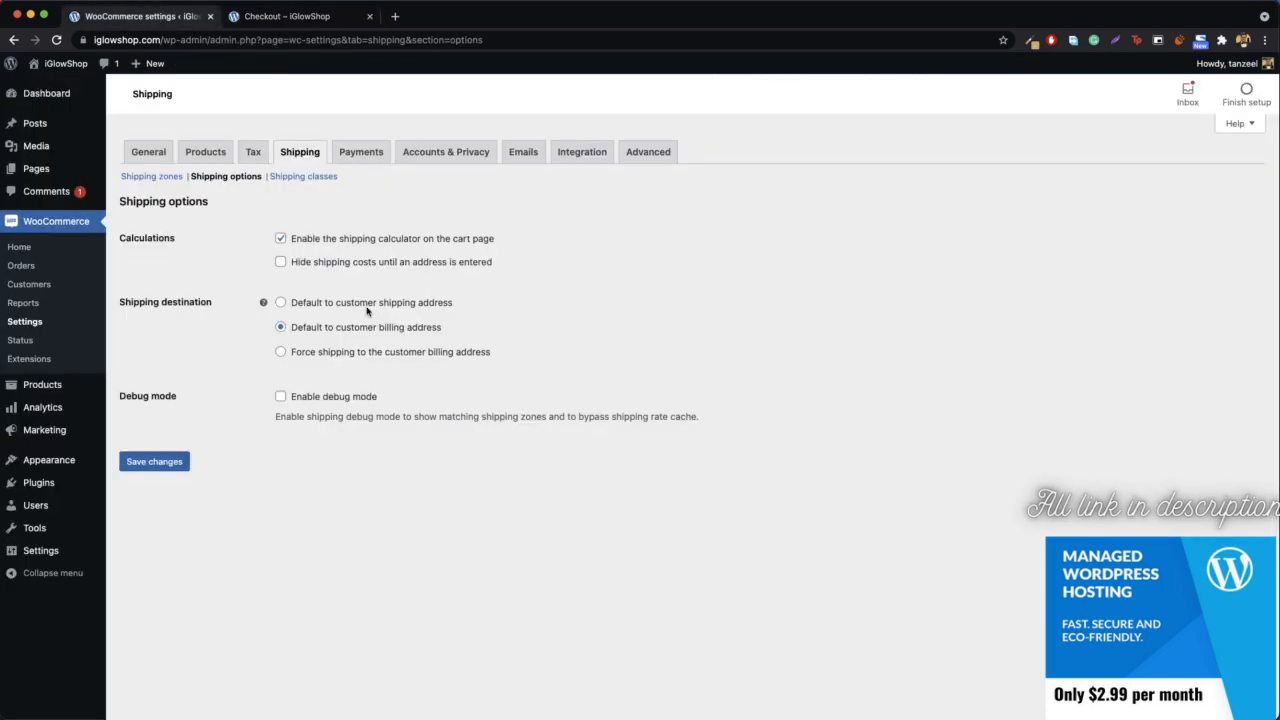
{"action": "left_click", "coordinate": [354, 358]}
{"action": "left_click", "coordinate": [155, 461]}
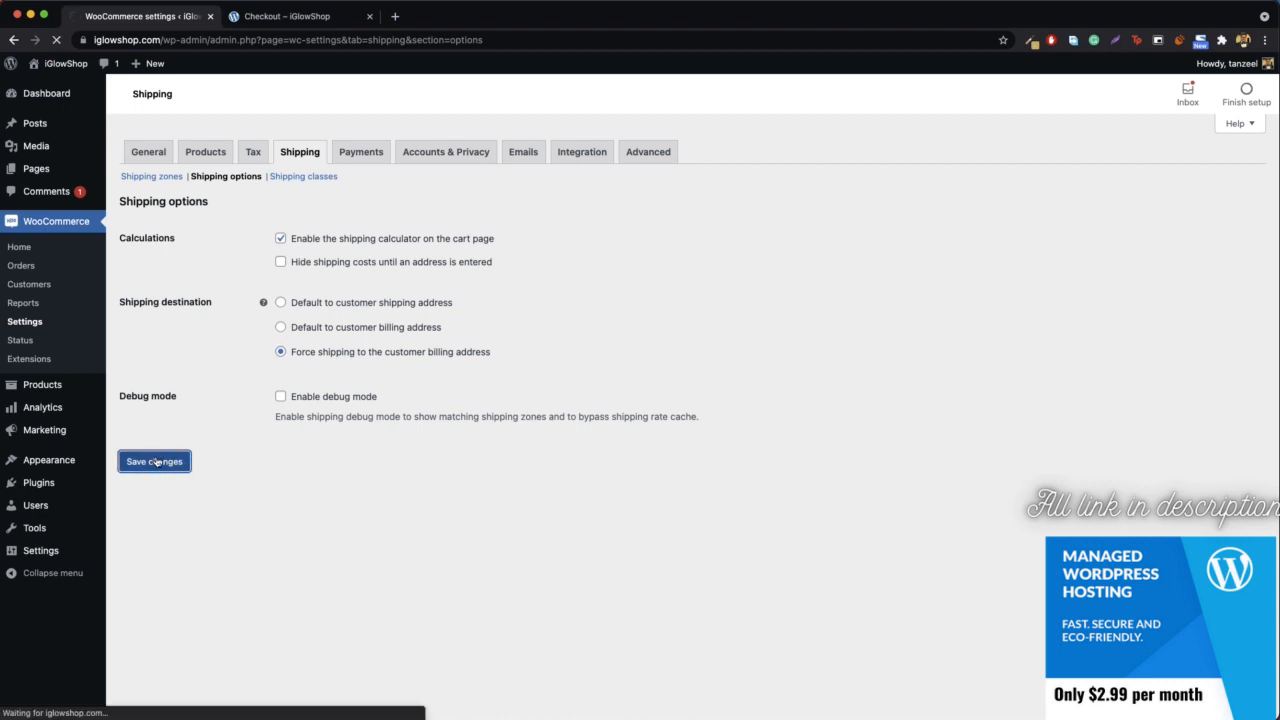
- Reload the checkout page and check whether the option to ship to a different address is offered
{"action": "left_click", "coordinate": [294, 16]}
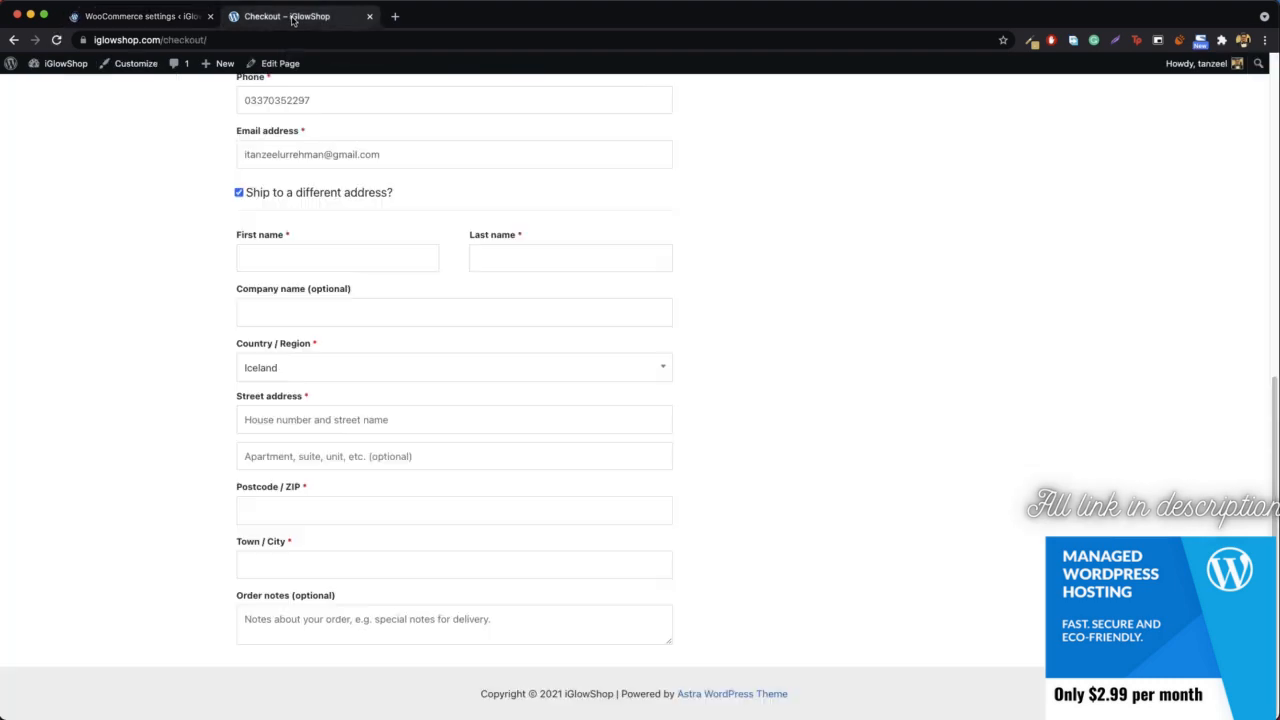
{"action": "left_click", "coordinate": [326, 39]}
{"action": "key", "text": "Return"}
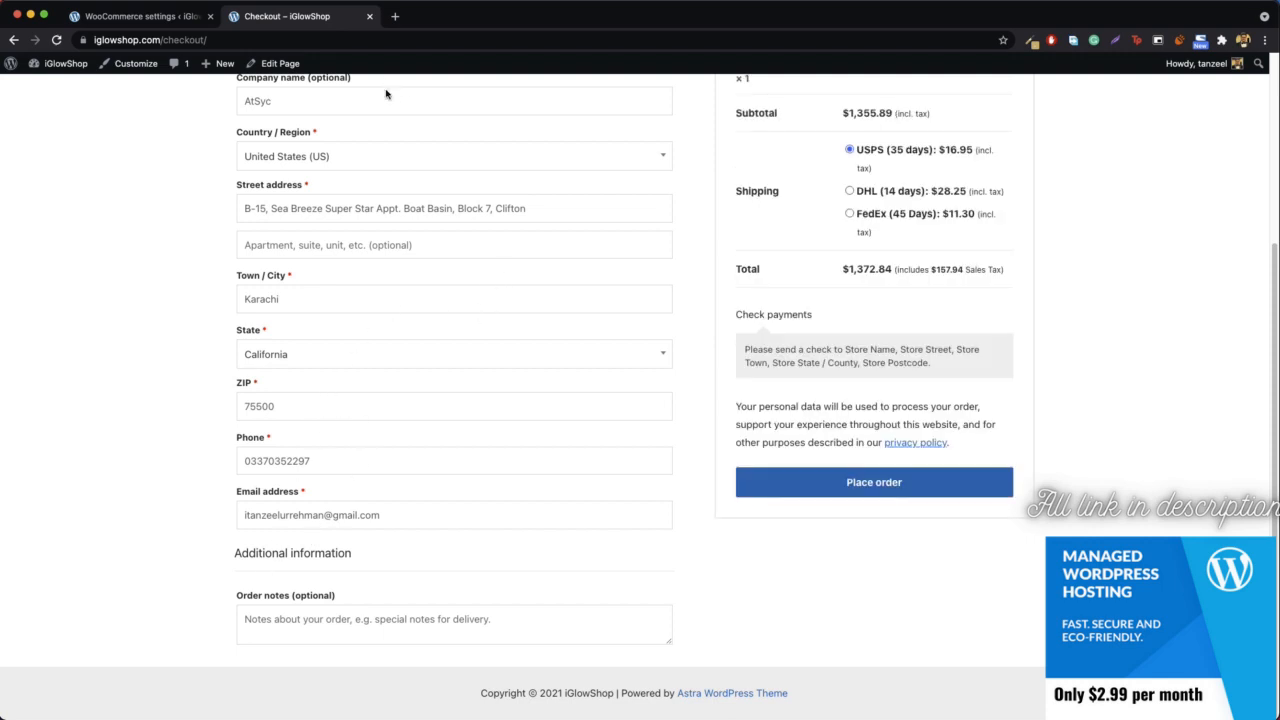
- Open the WooCommerce shipping classes settings, taking a look back at the order details on the checkout page
{"action": "left_click", "coordinate": [140, 16]}
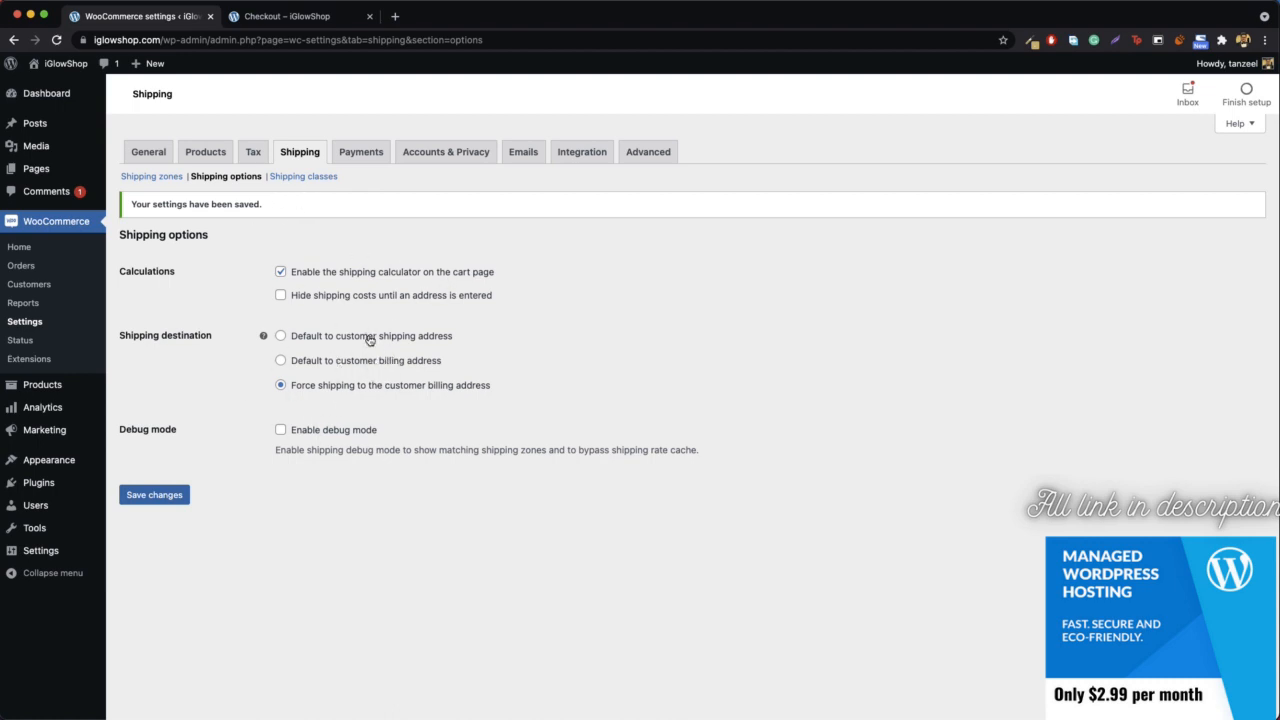
{"action": "left_click", "coordinate": [298, 180]}
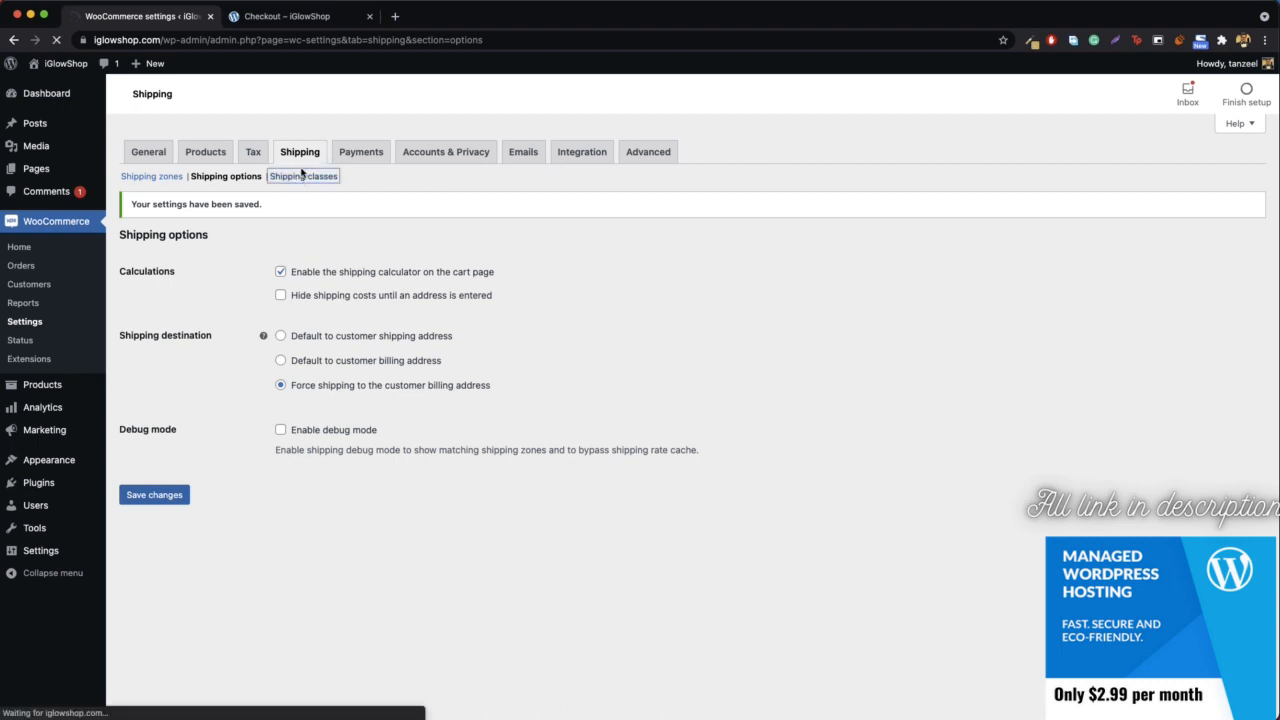
{"action": "left_click", "coordinate": [293, 18]}
{"action": "scroll", "coordinate": [962, 190], "scroll_direction": "up", "scroll_amount": 5}
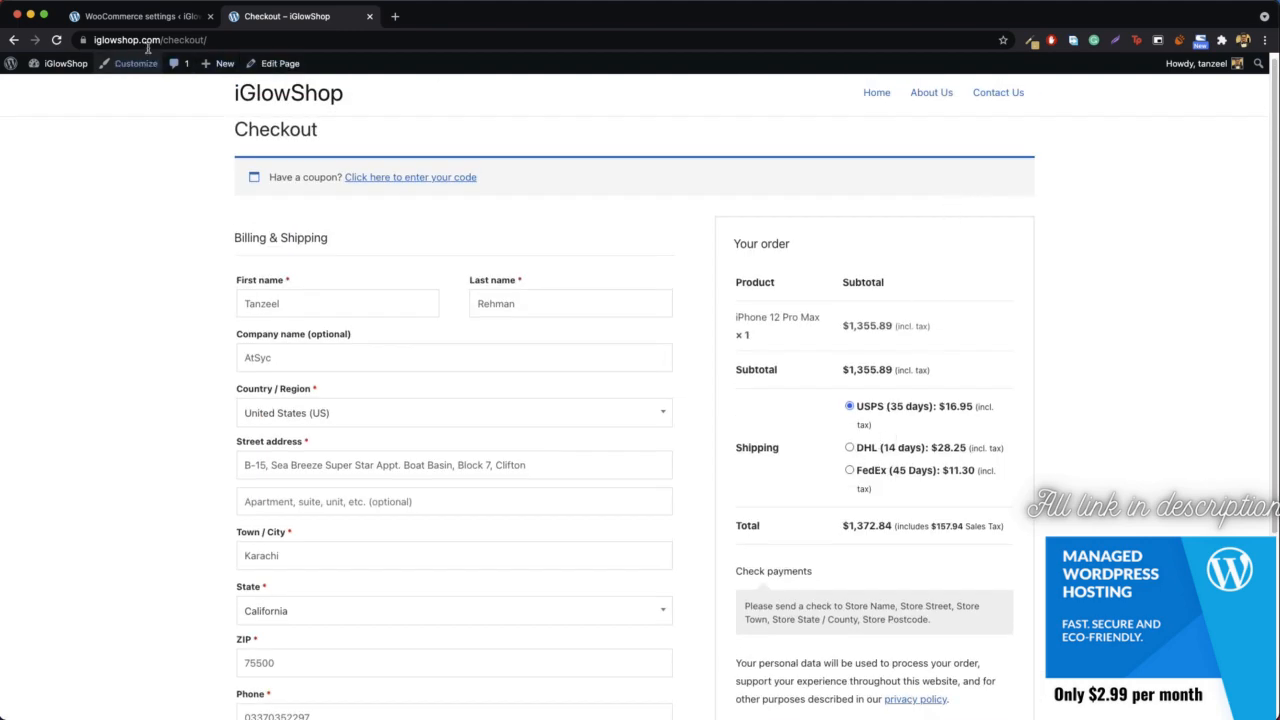
{"action": "left_click", "coordinate": [152, 16]}
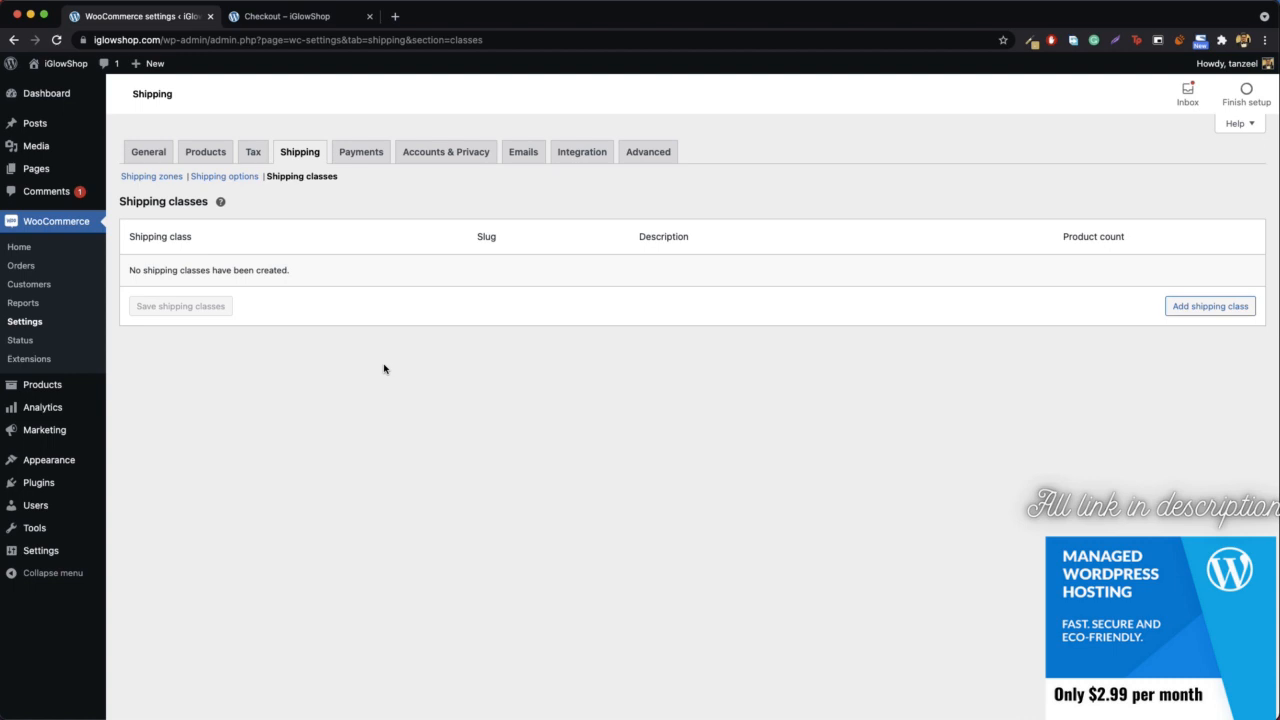
- Add a shipping class named "Big Products", discard the extra blank class row, and save the shipping classes
{"action": "left_click", "coordinate": [1210, 306]}
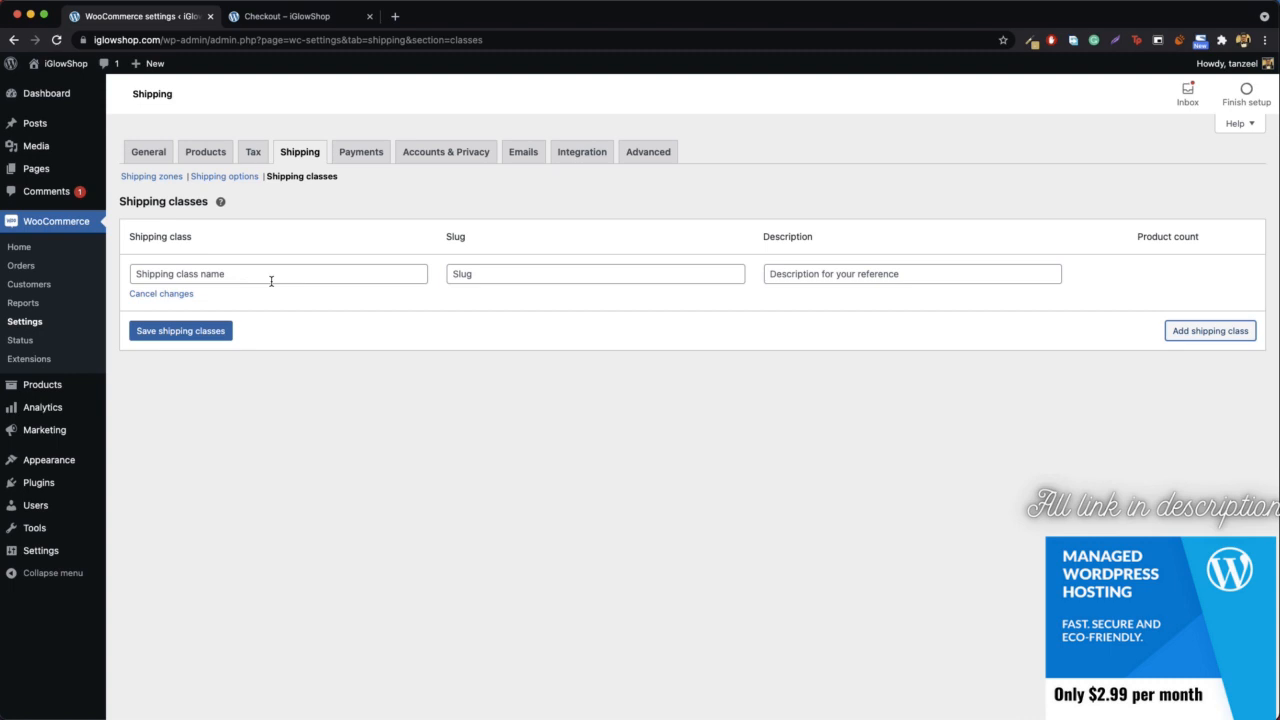
{"action": "left_click", "coordinate": [271, 282]}
{"action": "type", "text": "B"}
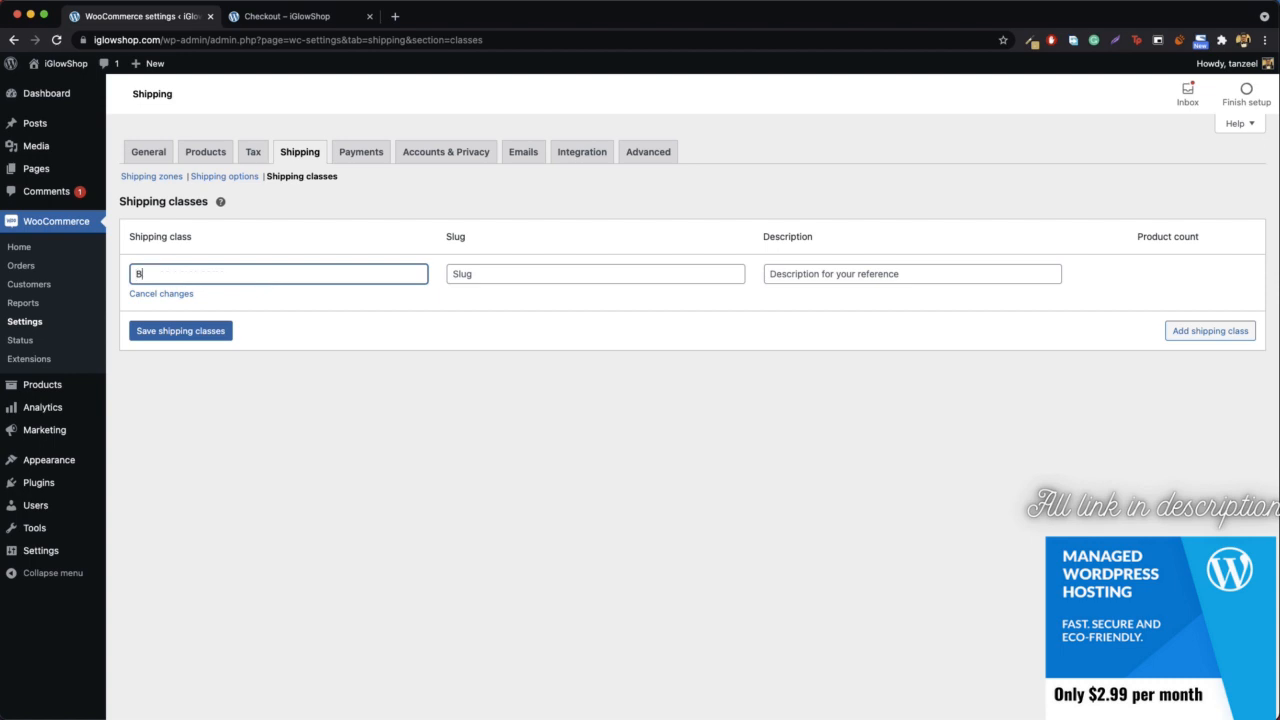
{"action": "type", "text": "ig Products"}
{"action": "left_click", "coordinate": [1175, 330]}
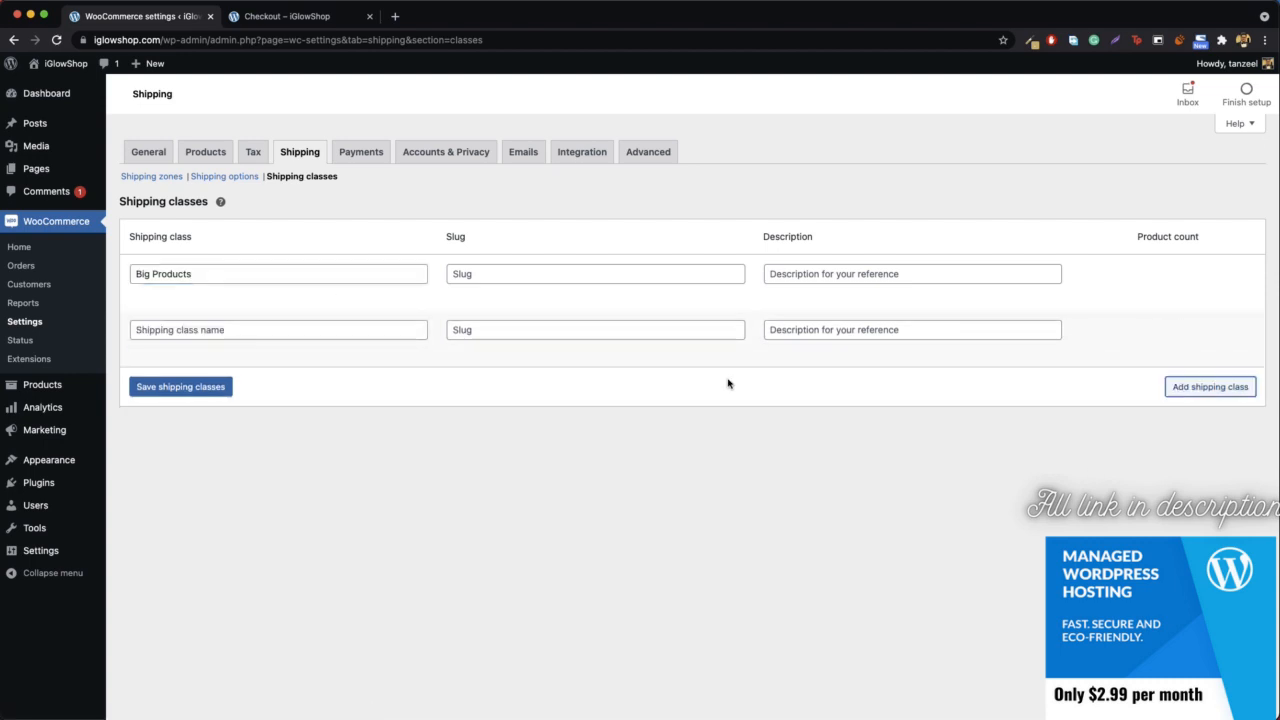
{"action": "left_click", "coordinate": [170, 347]}
{"action": "left_click", "coordinate": [184, 334]}
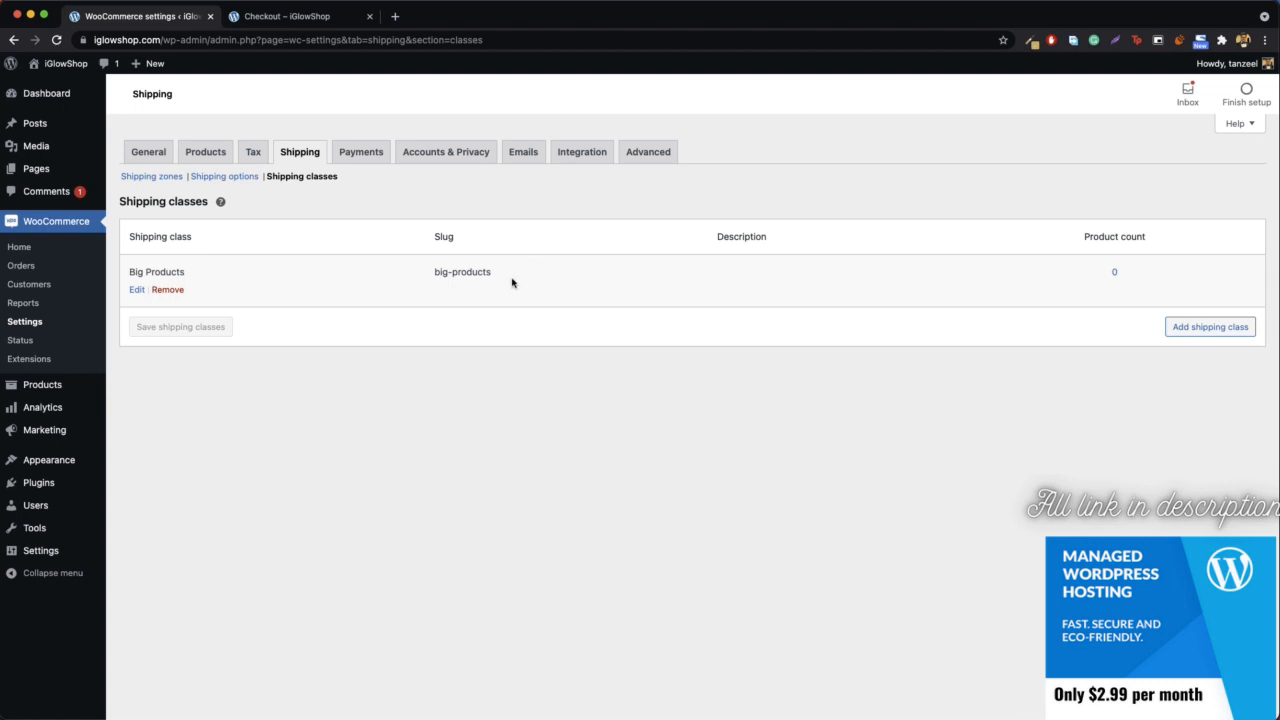
- Open the list of all products in a new browser tab and switch to it
{"action": "mouse_move", "coordinate": [55, 387]}
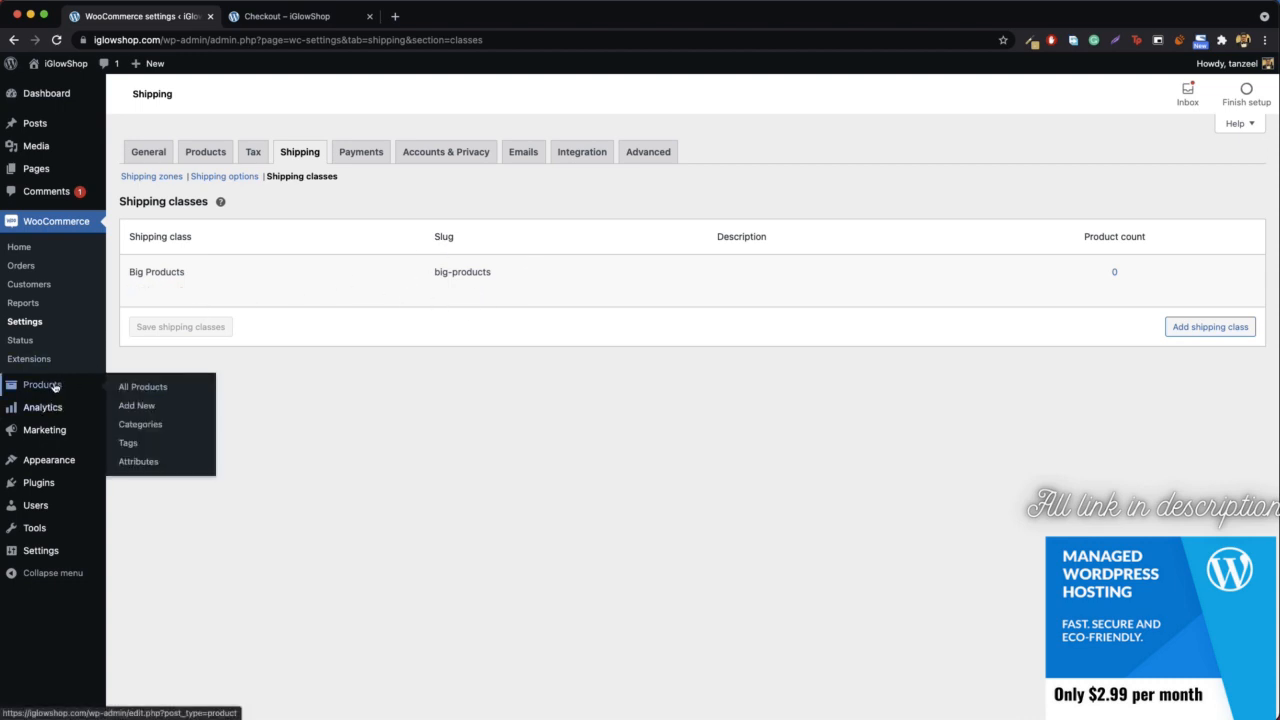
{"action": "right_click", "coordinate": [138, 388]}
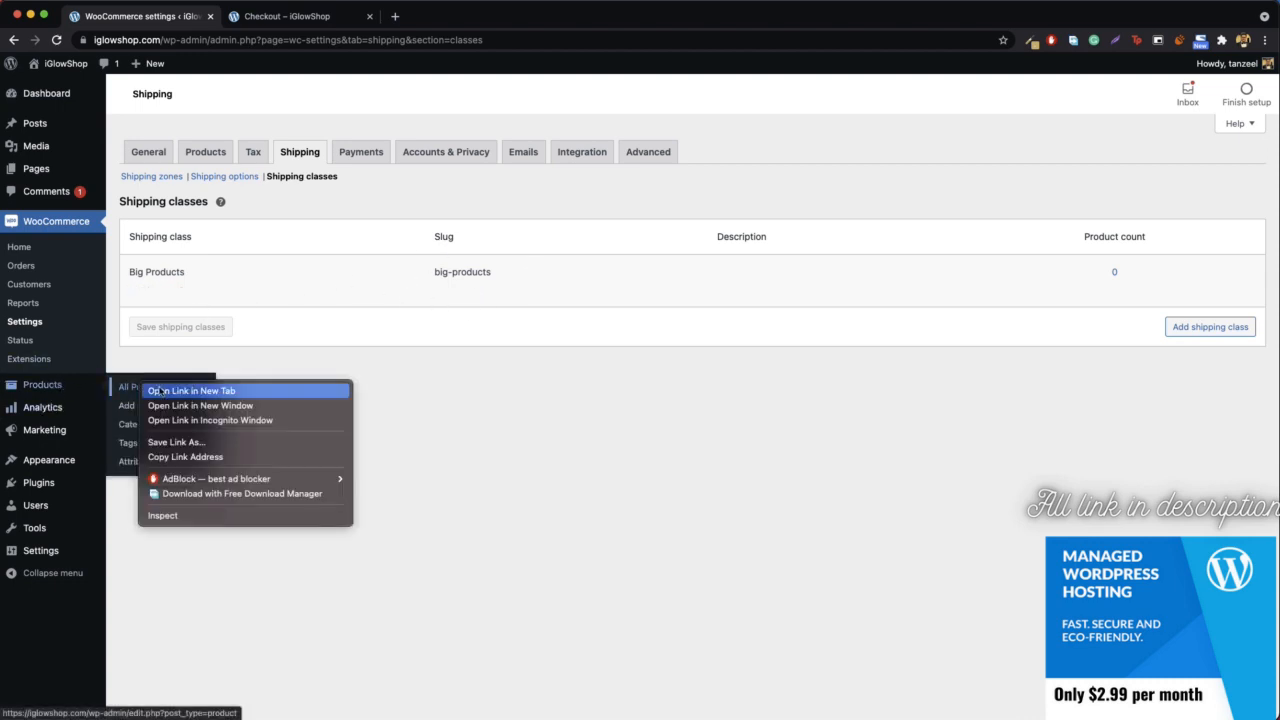
{"action": "left_click", "coordinate": [170, 390]}
{"action": "left_click", "coordinate": [297, 24]}
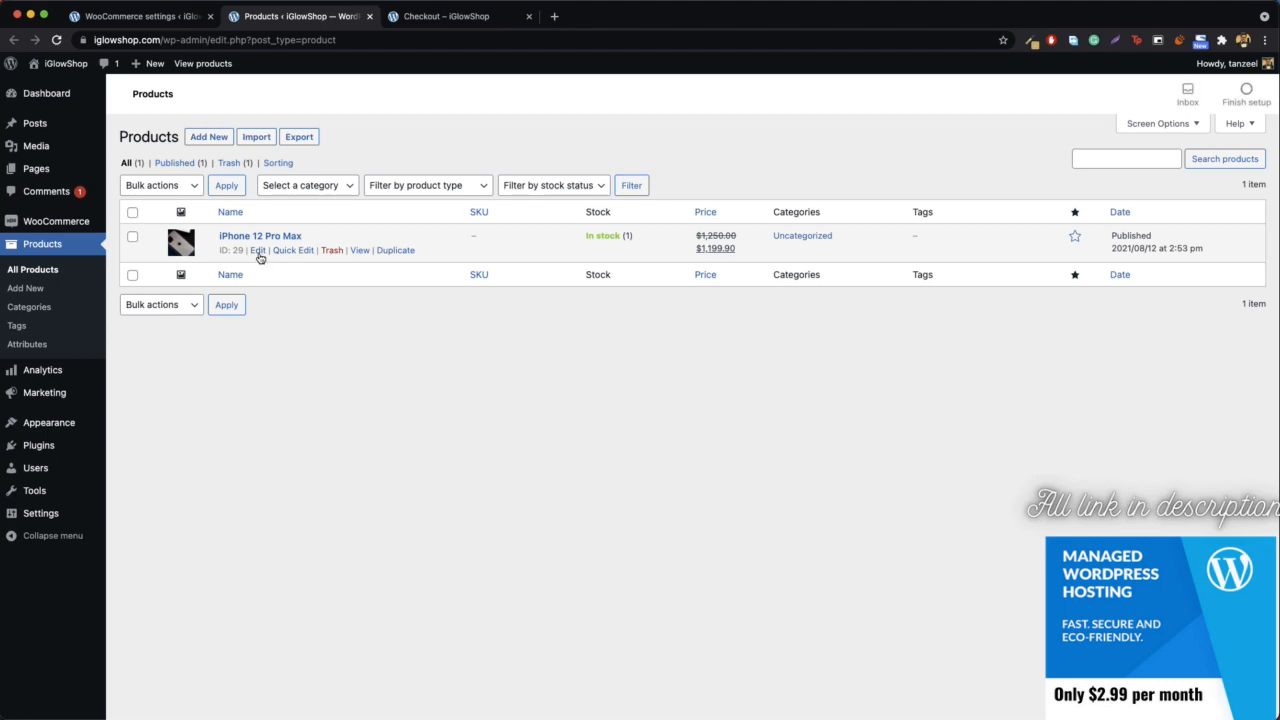
- Edit the iPhone 12 Pro Max product, assign it the Big Products shipping class, and update the product
{"action": "left_click", "coordinate": [258, 251]}
{"action": "scroll", "coordinate": [471, 534], "scroll_direction": "down", "scroll_amount": 2}
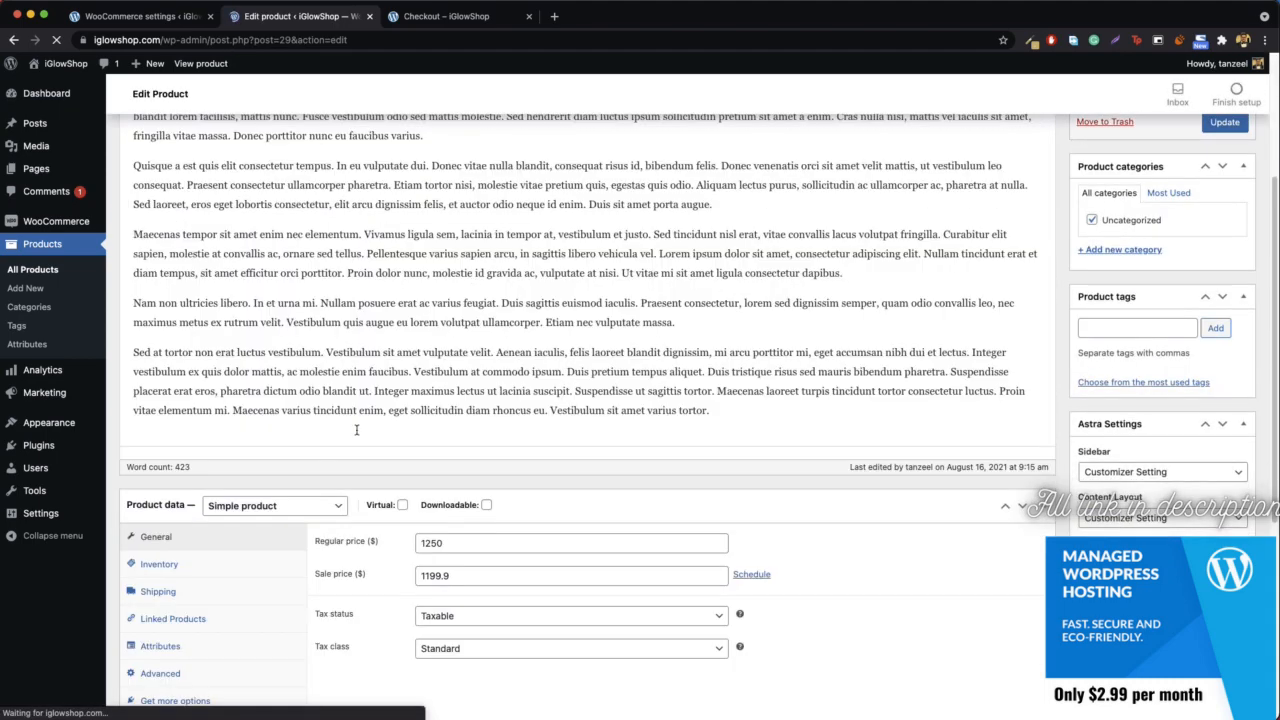
{"action": "left_click", "coordinate": [162, 595]}
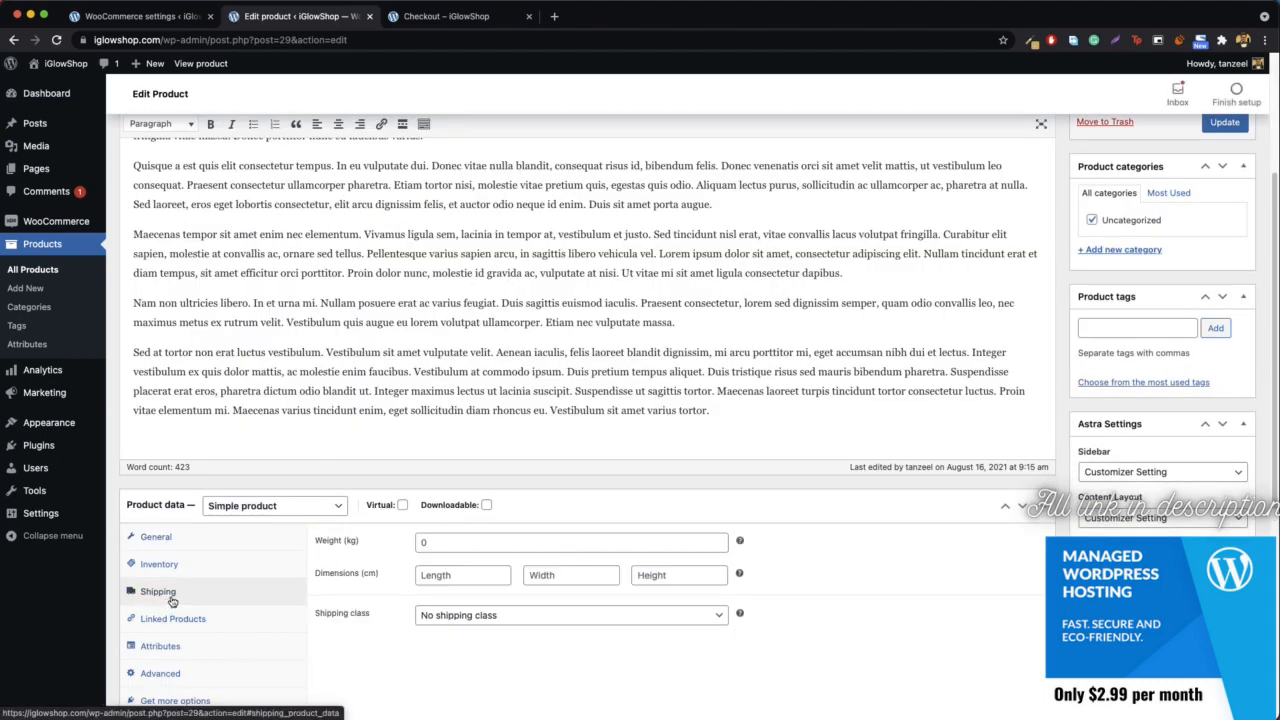
{"action": "left_click", "coordinate": [531, 614]}
{"action": "left_click", "coordinate": [501, 631]}
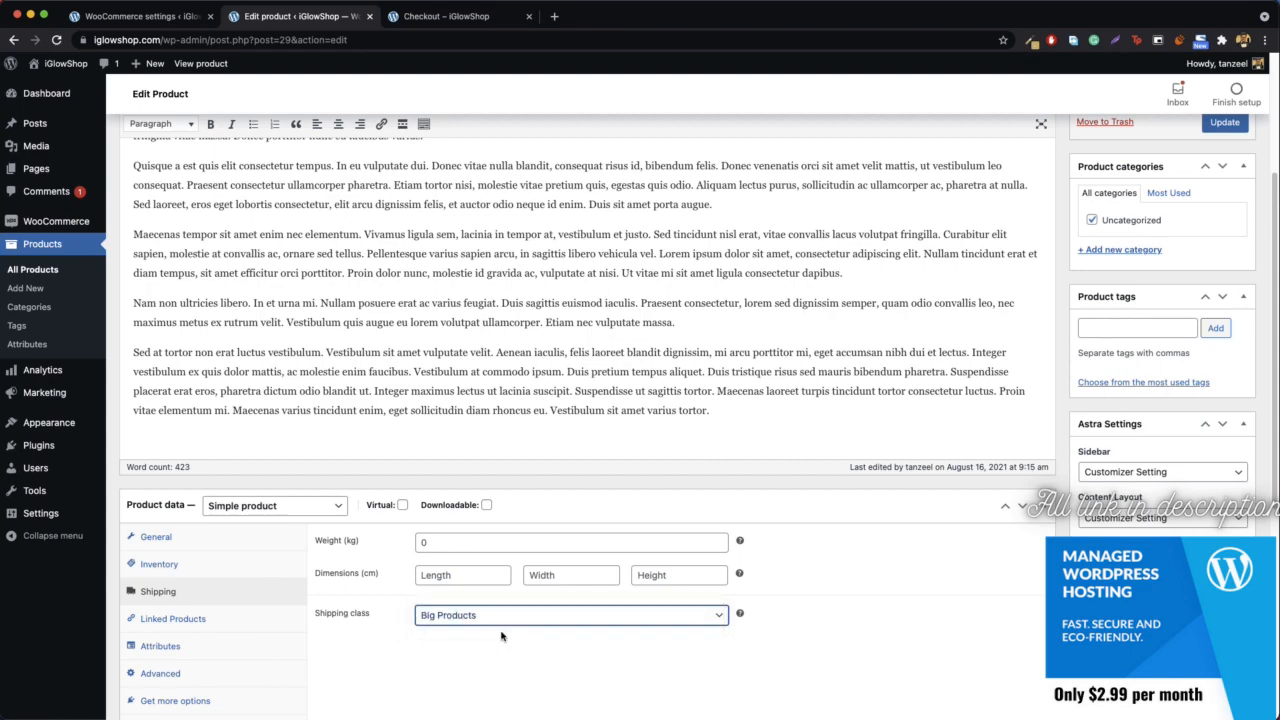
{"action": "scroll", "coordinate": [500, 634], "scroll_direction": "down", "scroll_amount": 3}
{"action": "scroll", "coordinate": [913, 374], "scroll_direction": "up", "scroll_amount": 5}
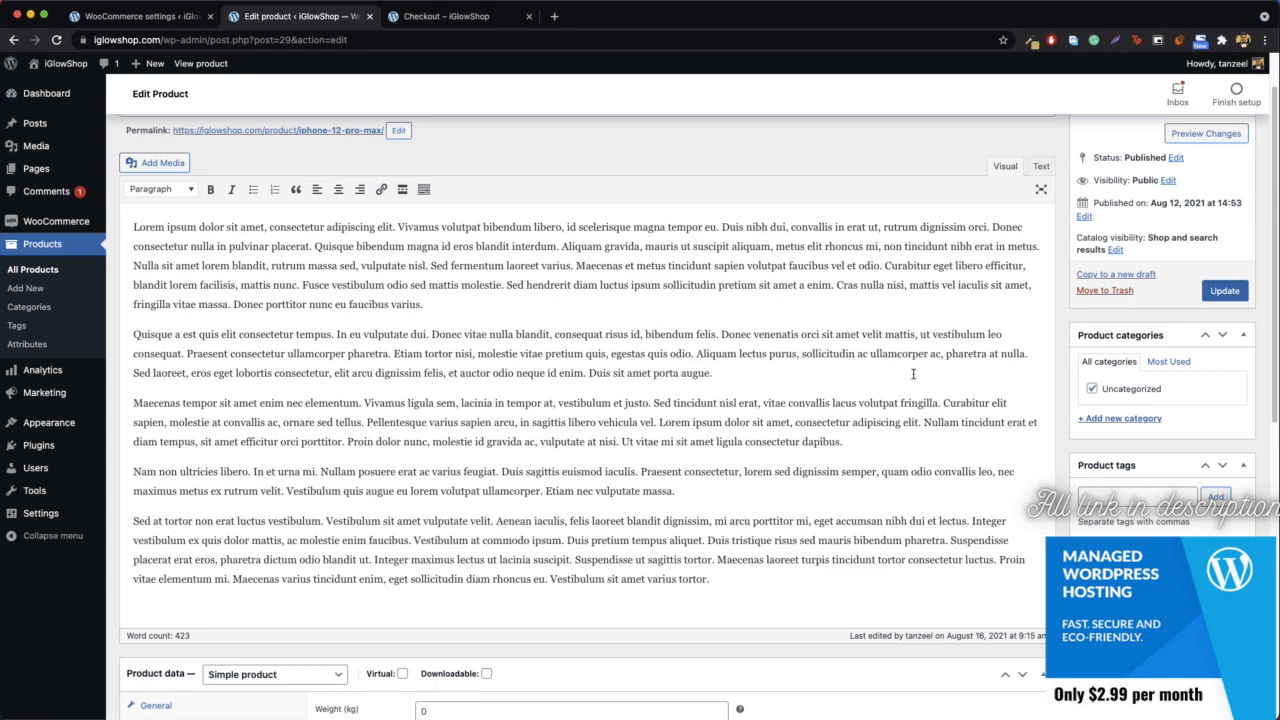
{"action": "left_click", "coordinate": [1229, 291]}
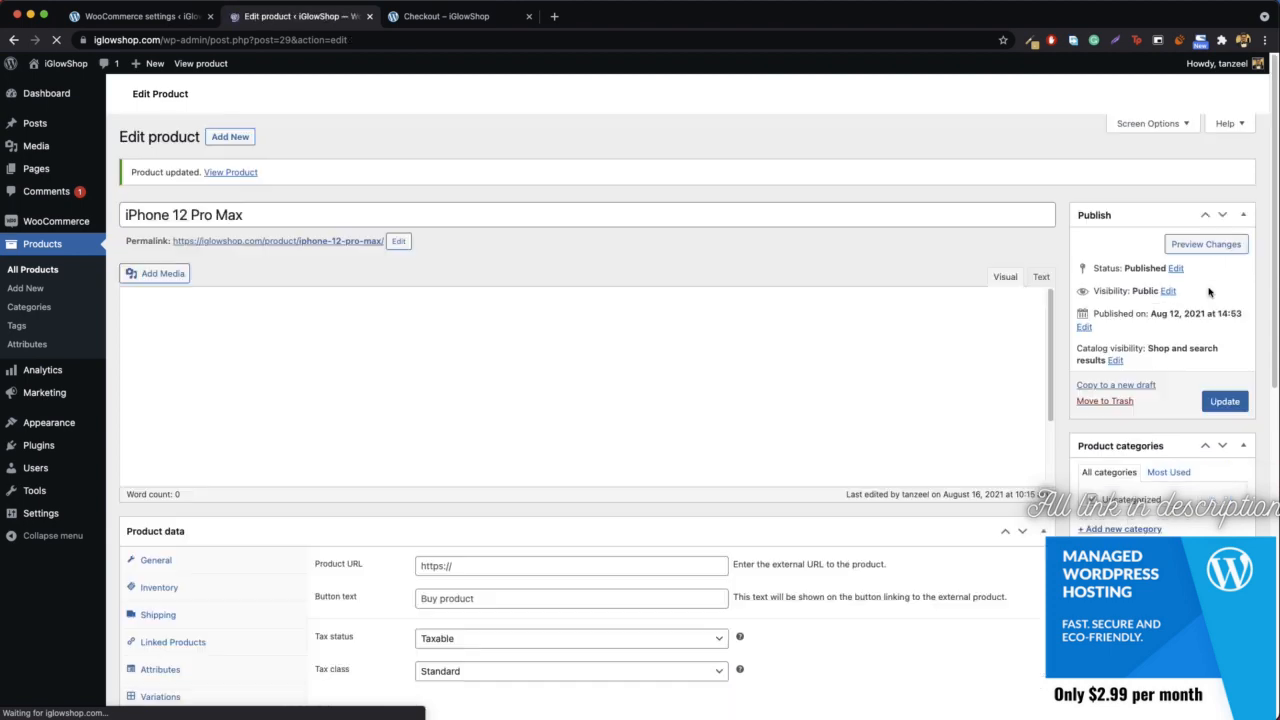
- Go back from the checkout to the cart page and check the shipping cost for the Iceland address
{"action": "left_click", "coordinate": [446, 17]}
{"action": "left_click", "coordinate": [447, 35]}
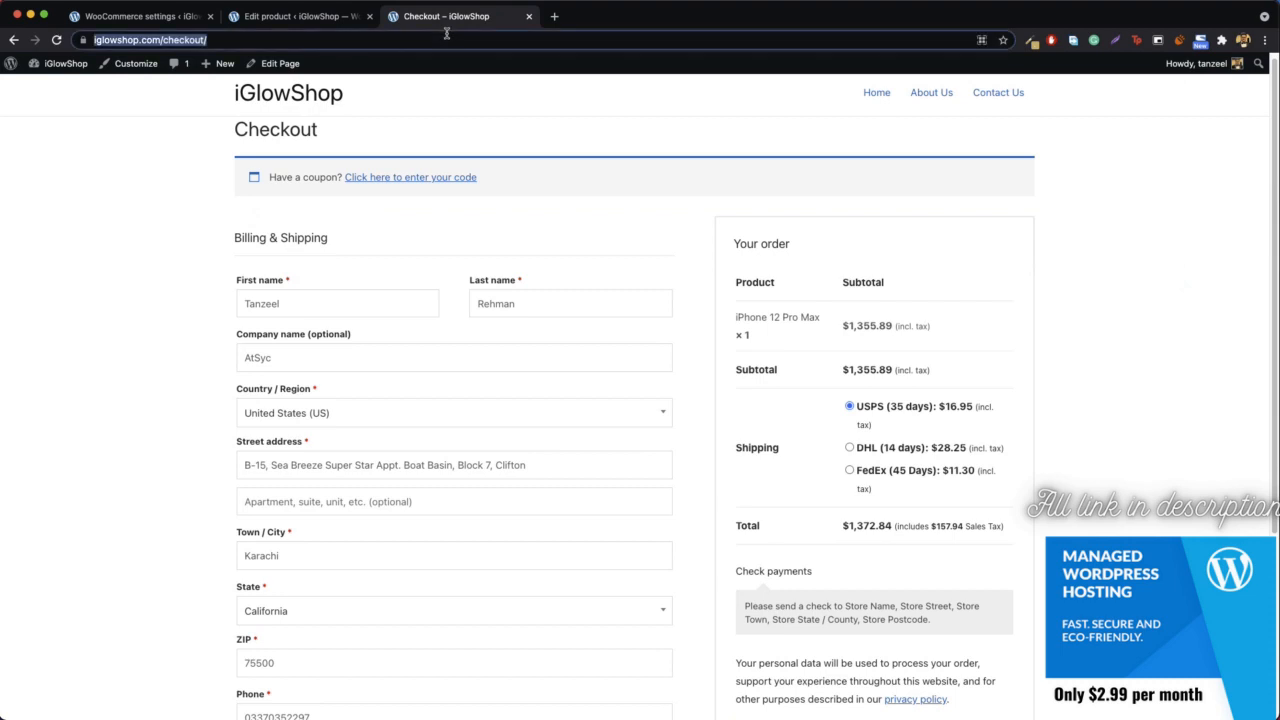
{"action": "left_click", "coordinate": [13, 40]}
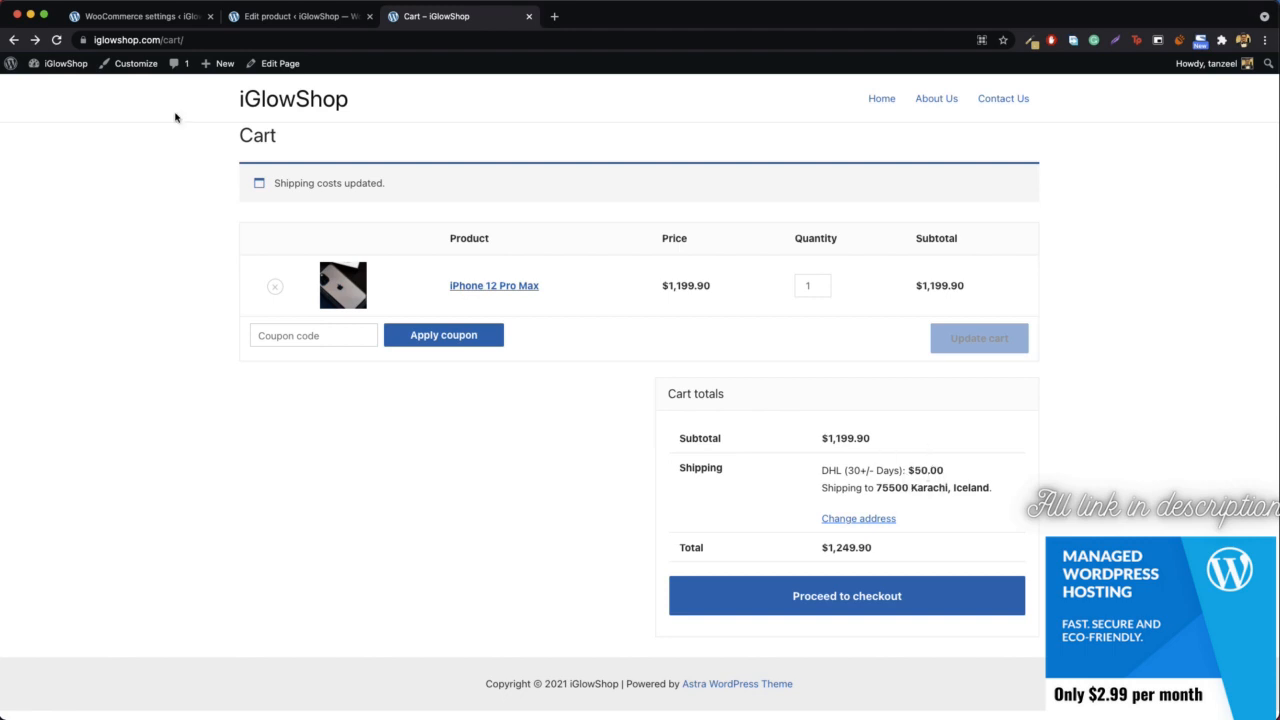
- Open the shipping methods of the zone for locations not covered by the other shipping zones
{"action": "left_click", "coordinate": [135, 16]}
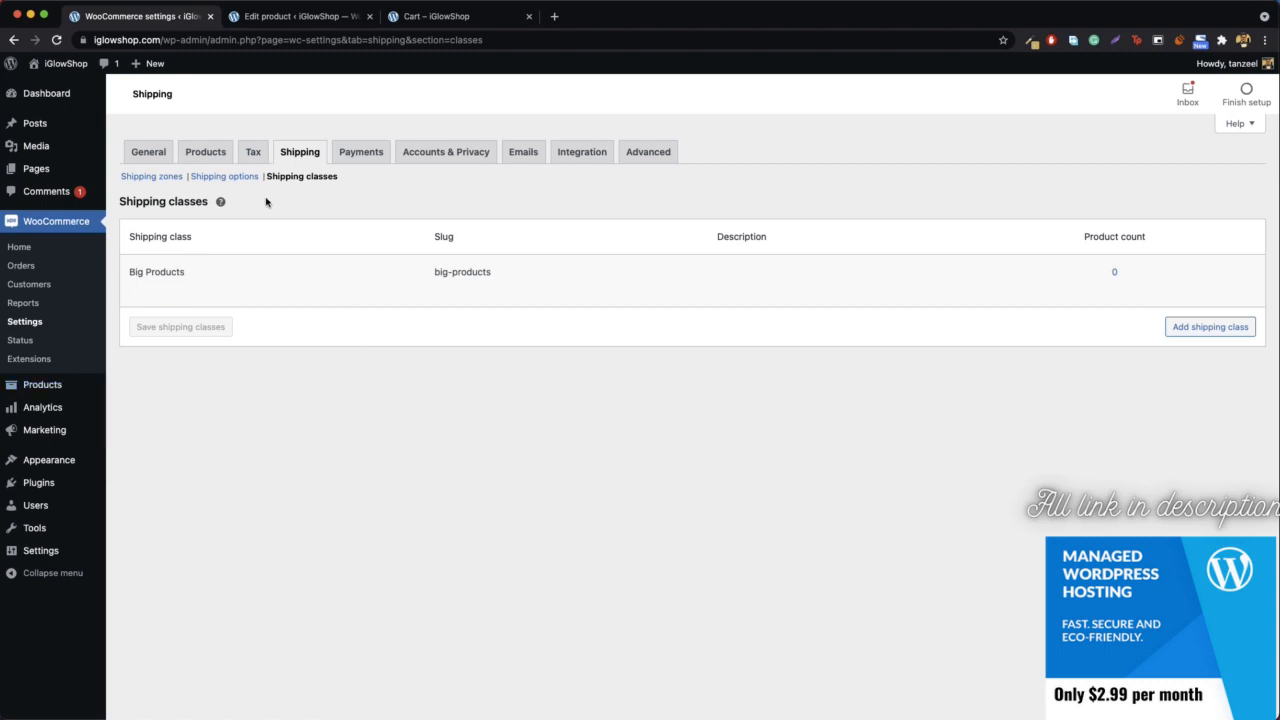
{"action": "left_click", "coordinate": [155, 182]}
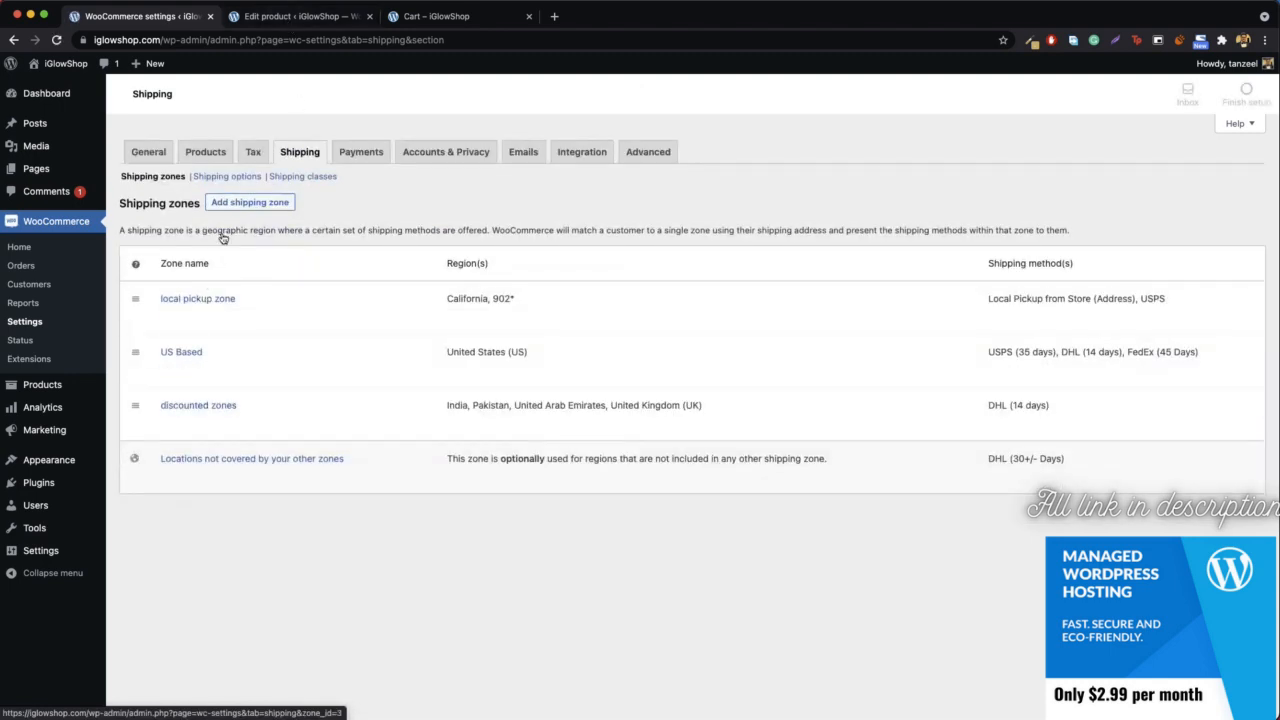
{"action": "mouse_move", "coordinate": [180, 484]}
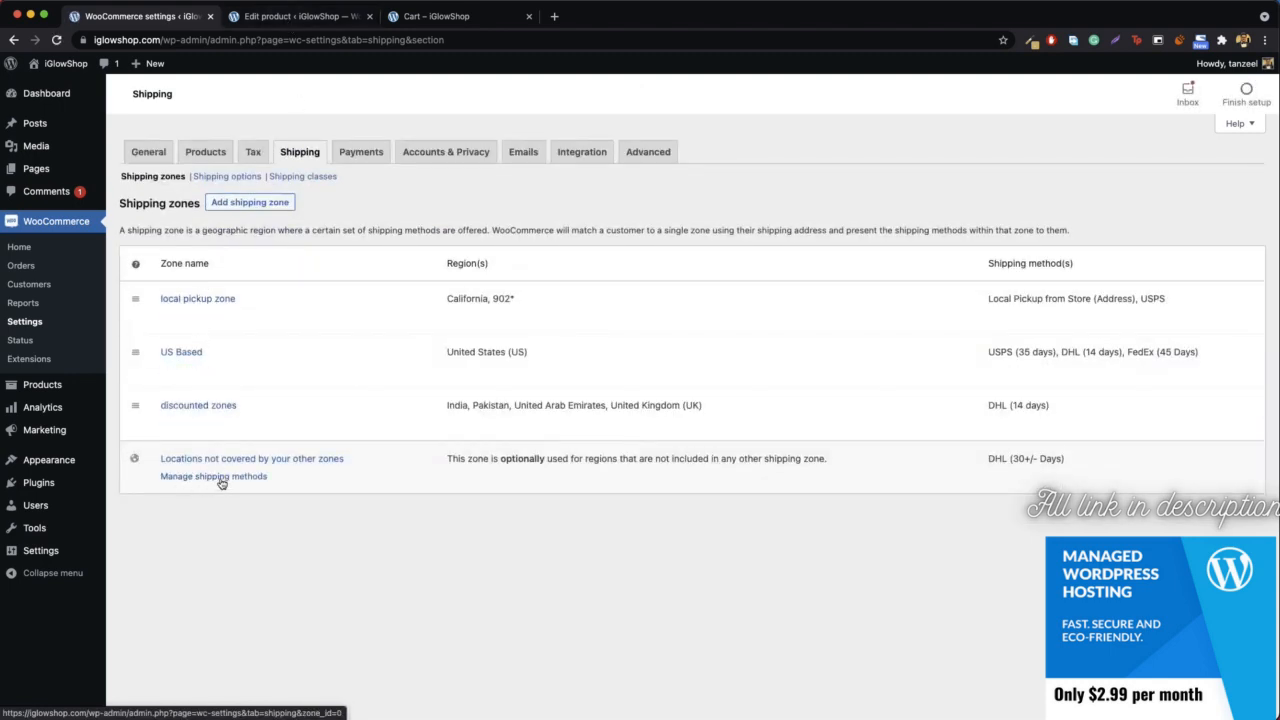
{"action": "left_click", "coordinate": [221, 477]}
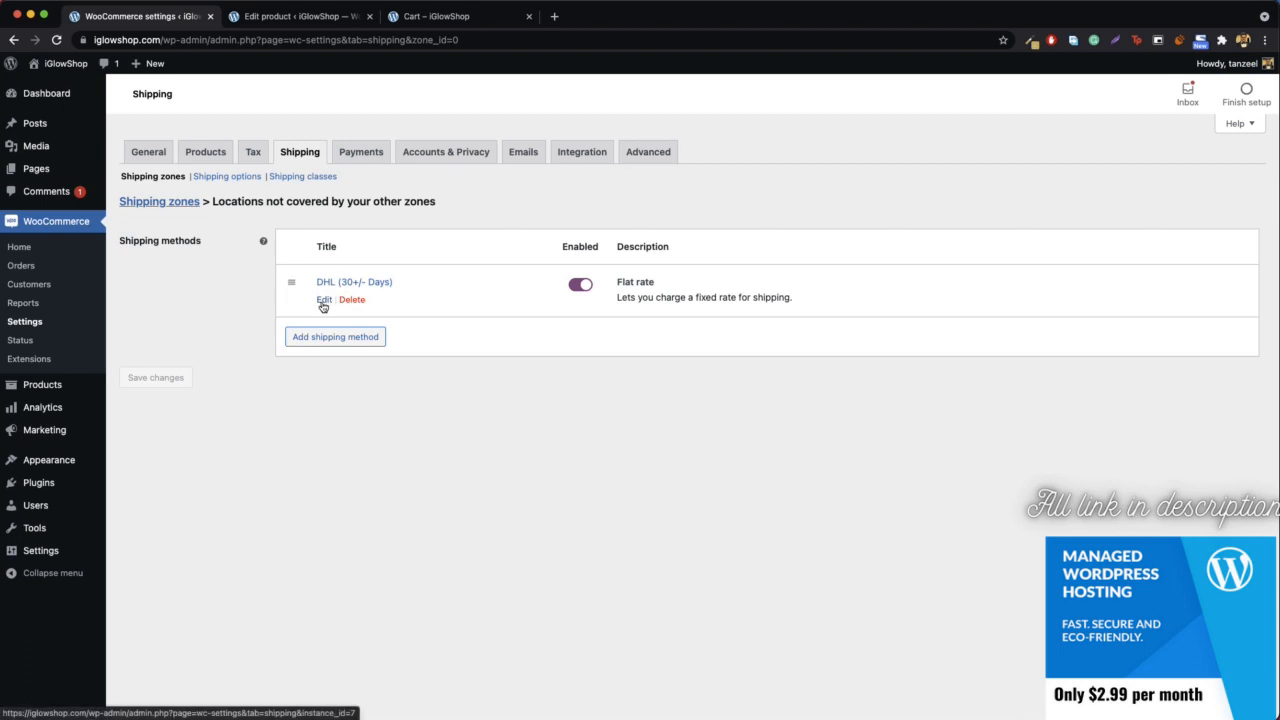
- Set the "Big Products" shipping class cost of the DHL (30+/- Days) flat rate to 100 and save it
{"action": "left_click", "coordinate": [323, 304]}
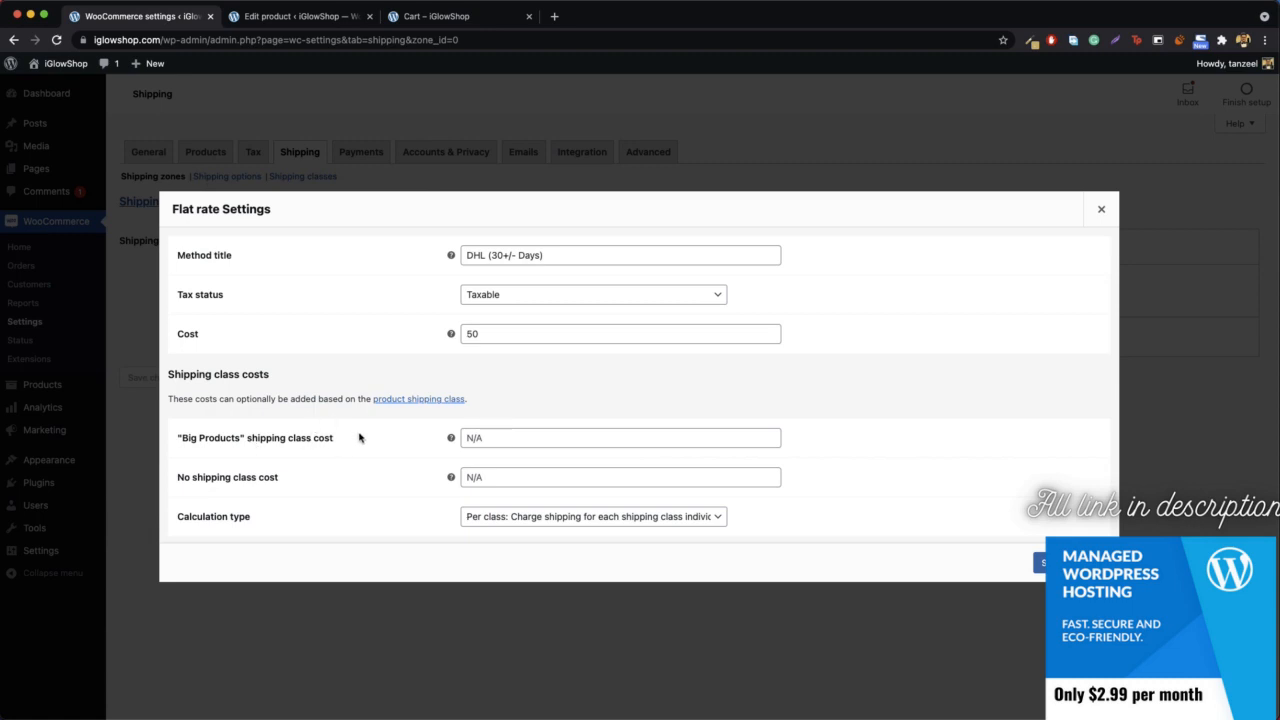
{"action": "left_click", "coordinate": [509, 435]}
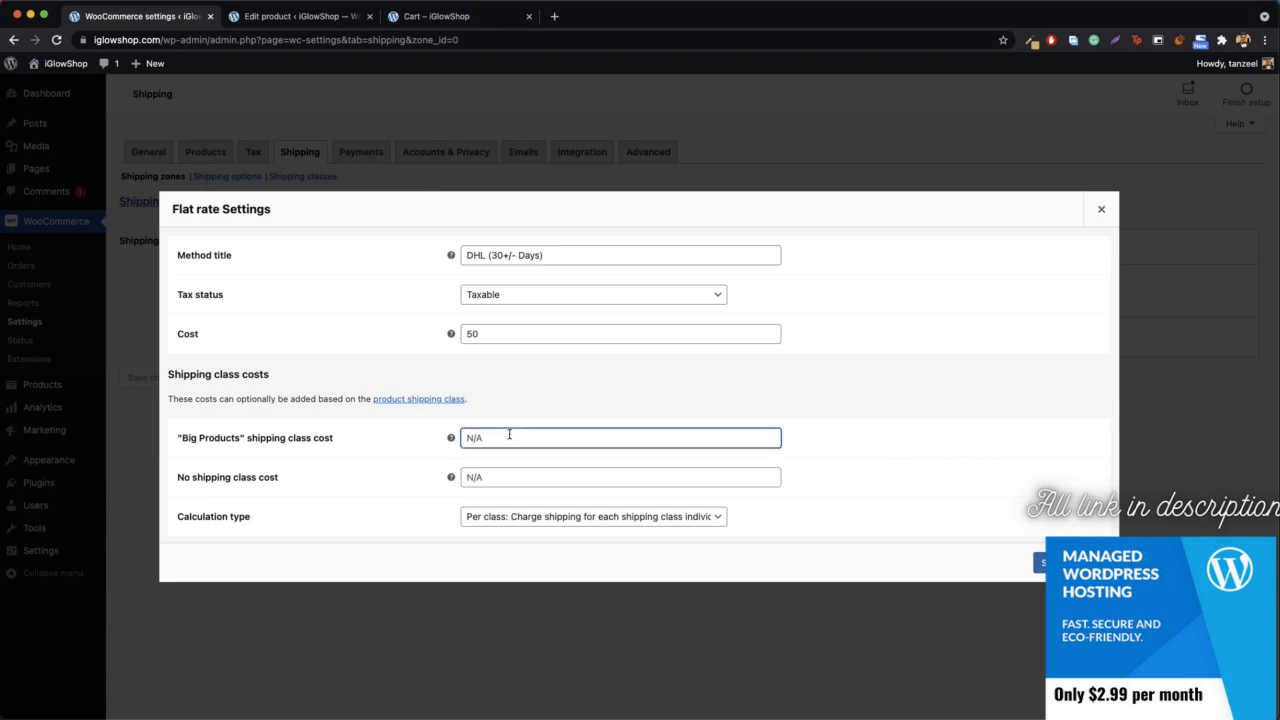
{"action": "type", "text": "100"}
{"action": "left_click", "coordinate": [1040, 562]}
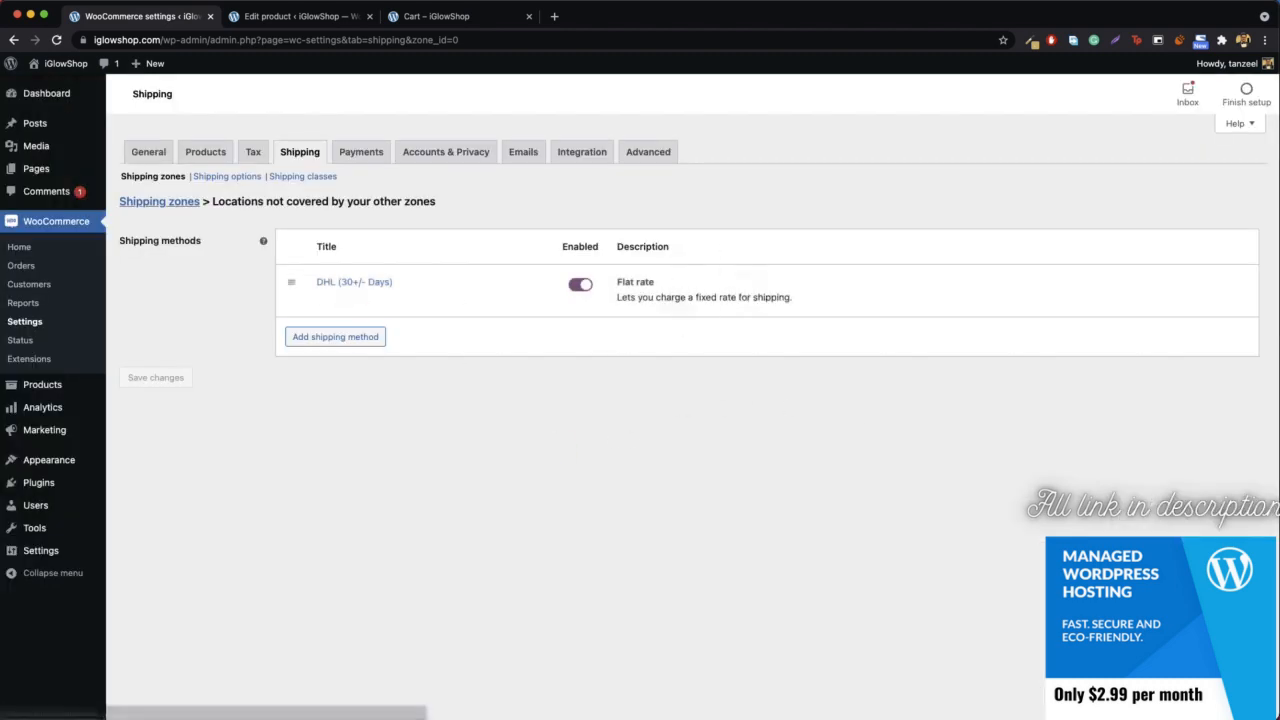
- Reload the cart page and check the updated DHL shipping cost for the iPhone 12 Pro Max
{"action": "left_click", "coordinate": [440, 16]}
{"action": "left_click", "coordinate": [348, 40]}
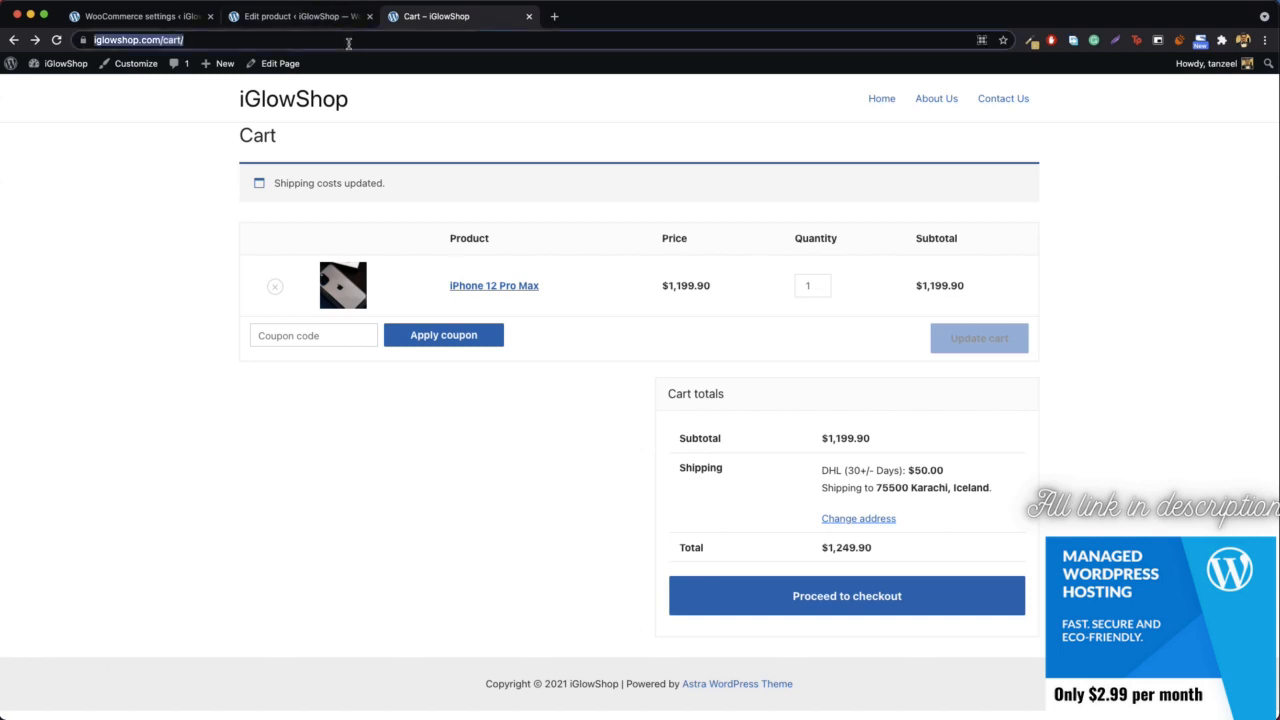
{"action": "key", "text": "Return"}
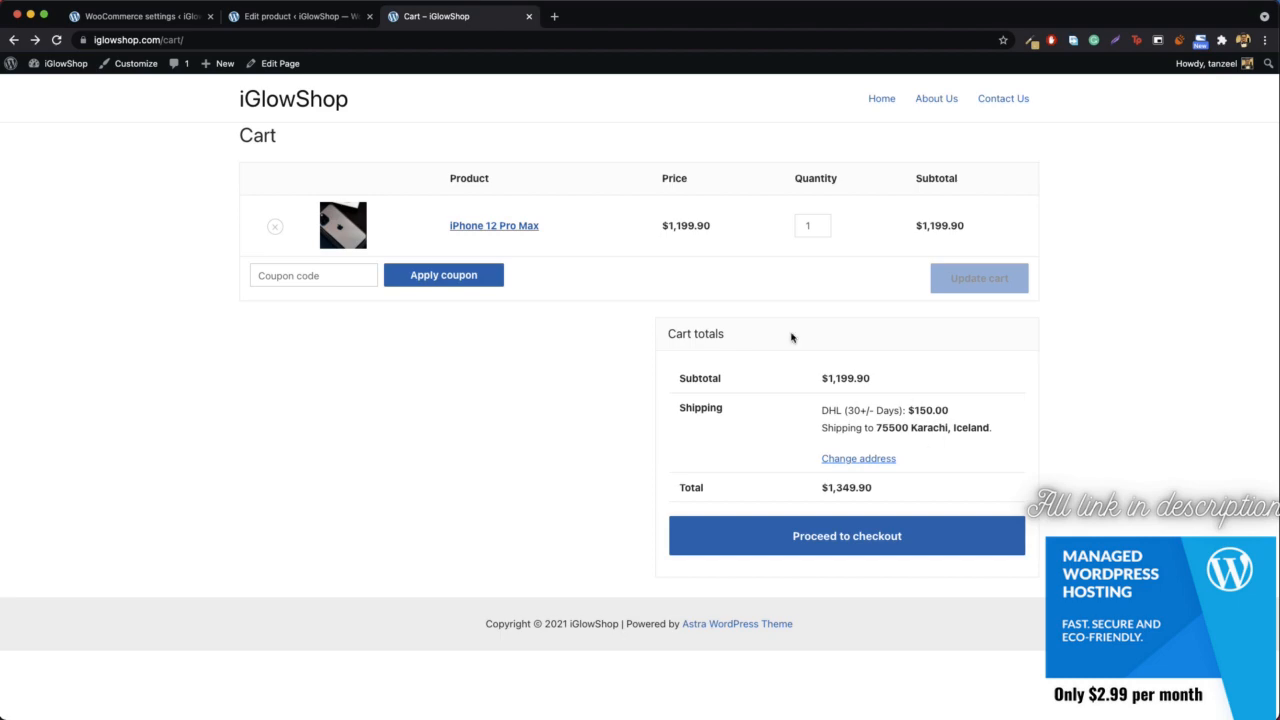
- Return to the iPhone 12 Pro Max product editor and check the shipping class in its shipping data
{"action": "left_click", "coordinate": [309, 20]}
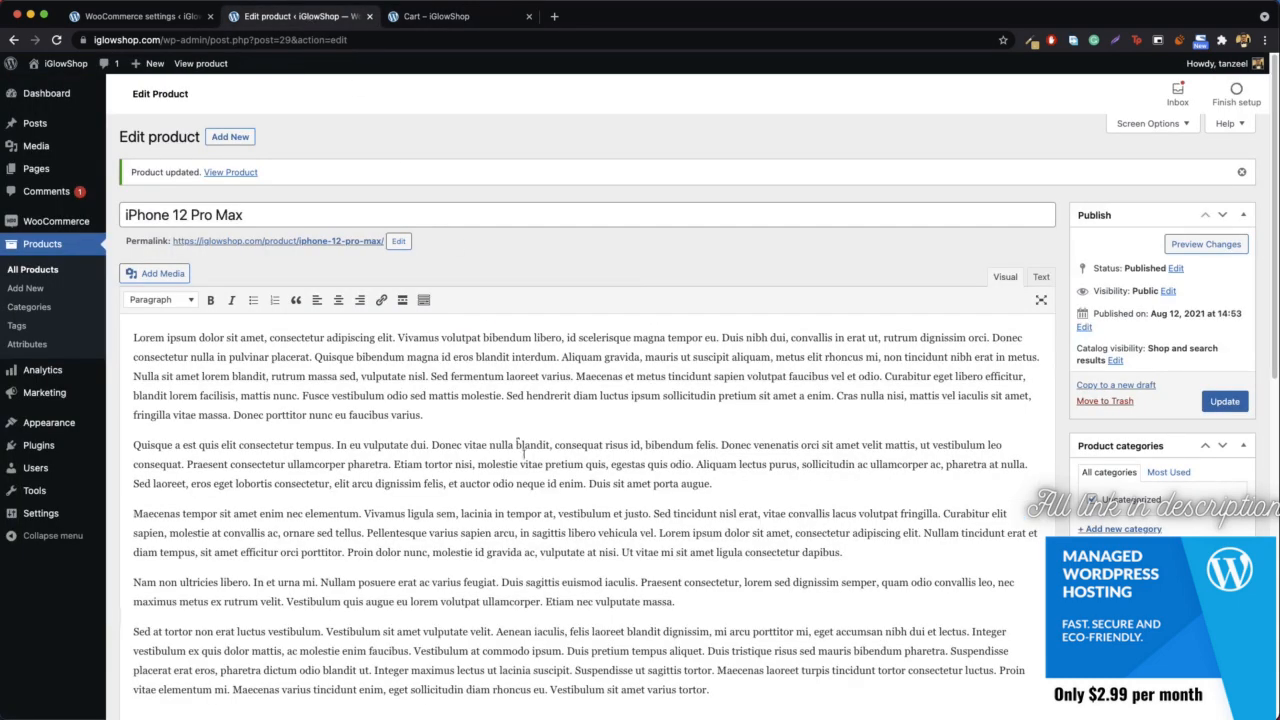
{"action": "scroll", "coordinate": [526, 470], "scroll_direction": "down", "scroll_amount": 10}
{"action": "left_click", "coordinate": [160, 326]}
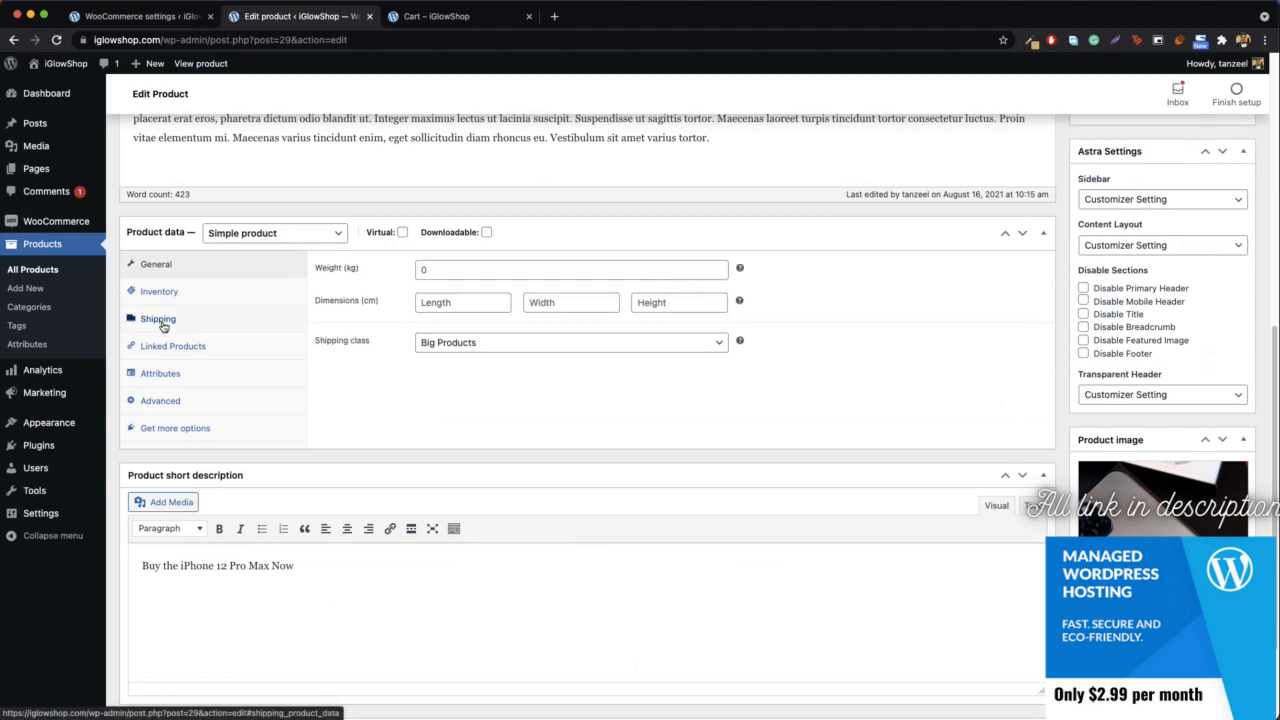
- Set the iPhone 12 Pro Max's shipping class to "No shipping class" and update the product
{"action": "left_click", "coordinate": [475, 345]}
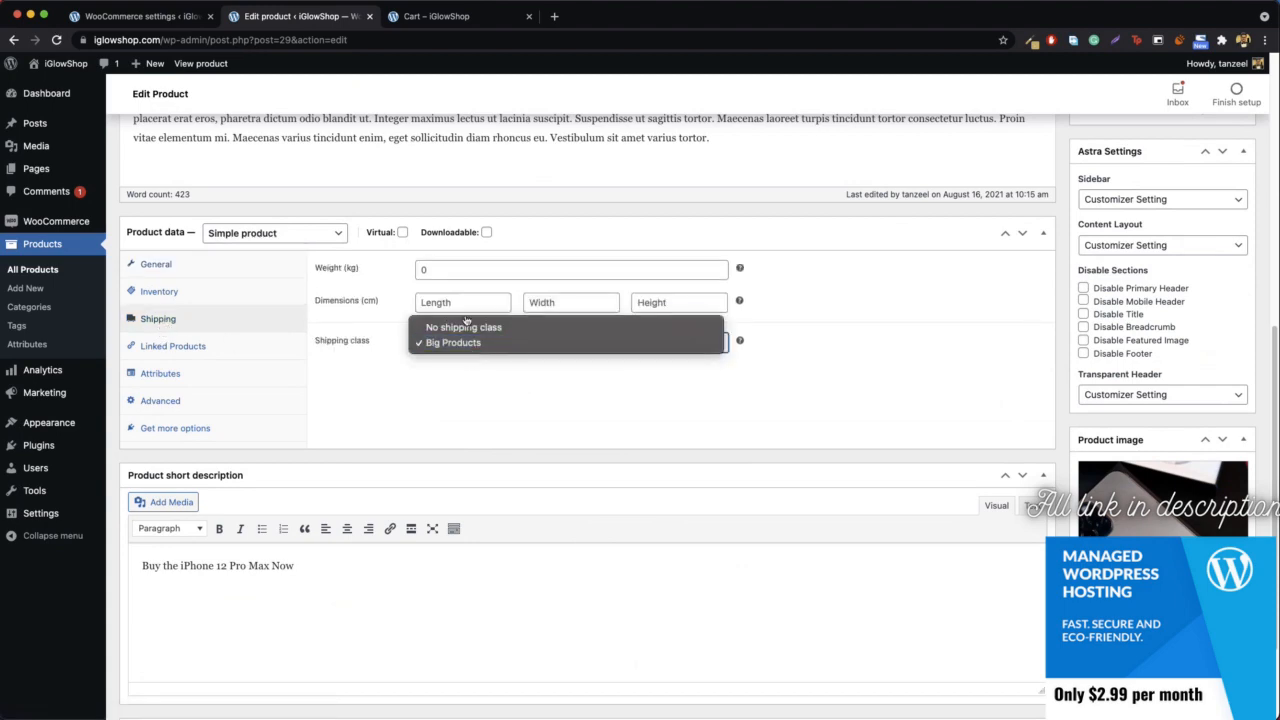
{"action": "left_click", "coordinate": [470, 328]}
{"action": "scroll", "coordinate": [908, 357], "scroll_direction": "up", "scroll_amount": 15}
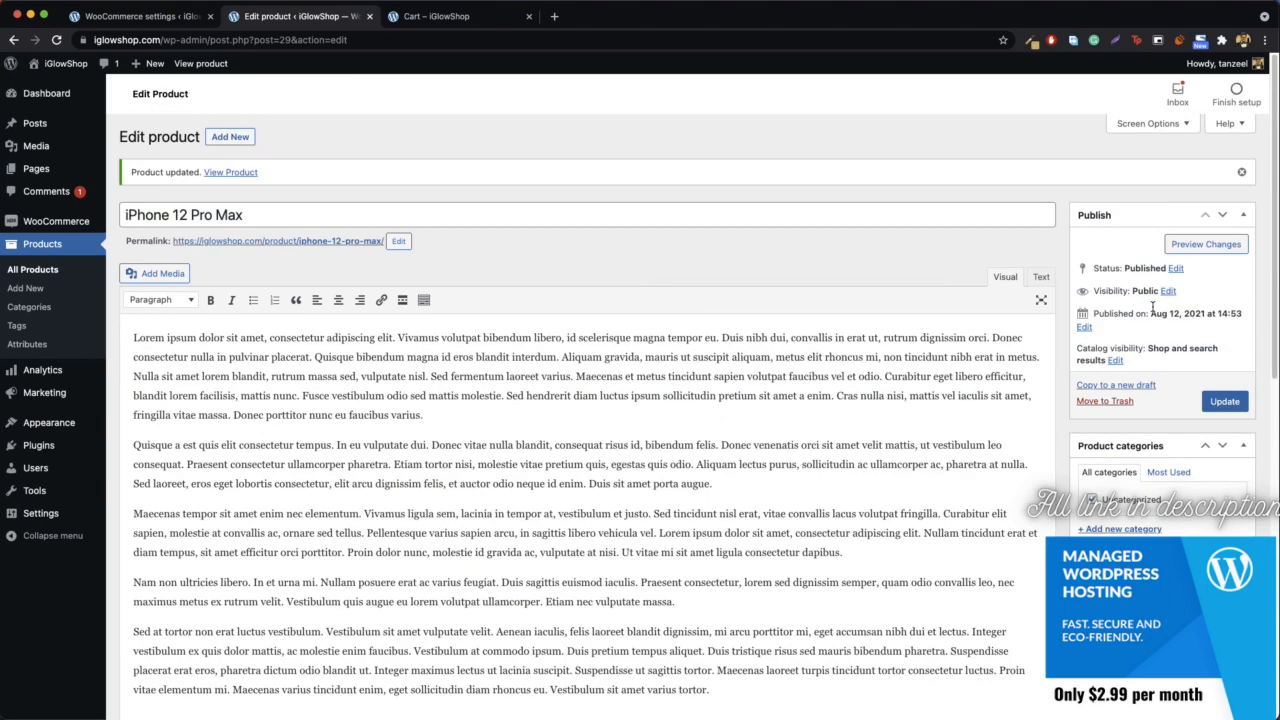
{"action": "left_click", "coordinate": [1224, 401]}
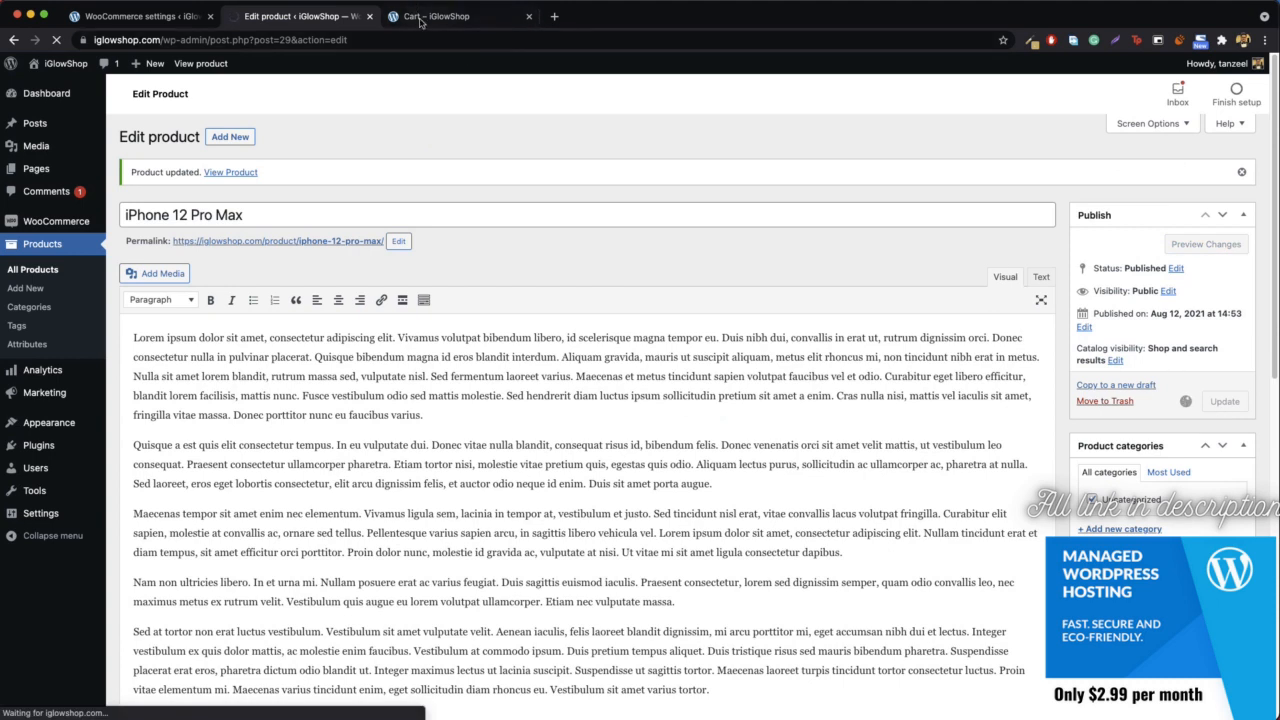
- Reload the cart page and change the shipping address country to Honduras to recheck the DHL (30+/- Days) shipping cost
{"action": "left_click", "coordinate": [425, 17]}
{"action": "left_click", "coordinate": [276, 40]}
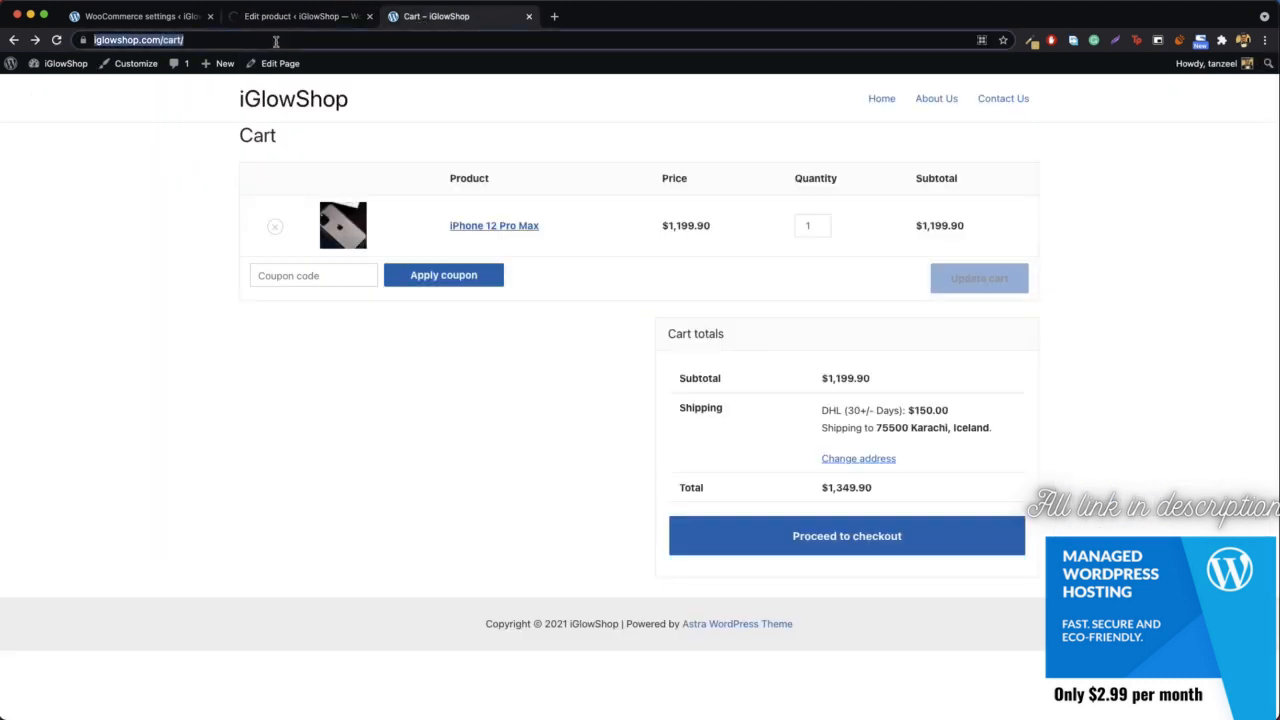
{"action": "key", "text": "Return"}
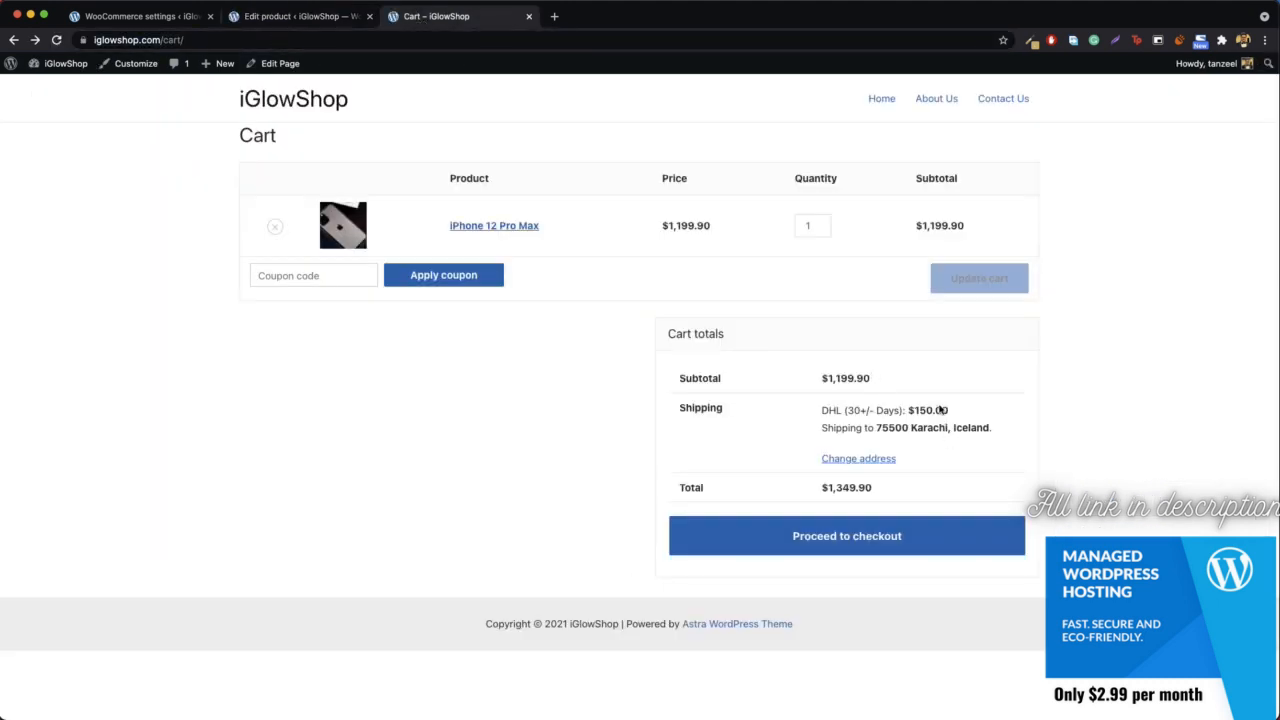
{"action": "left_click", "coordinate": [438, 42]}
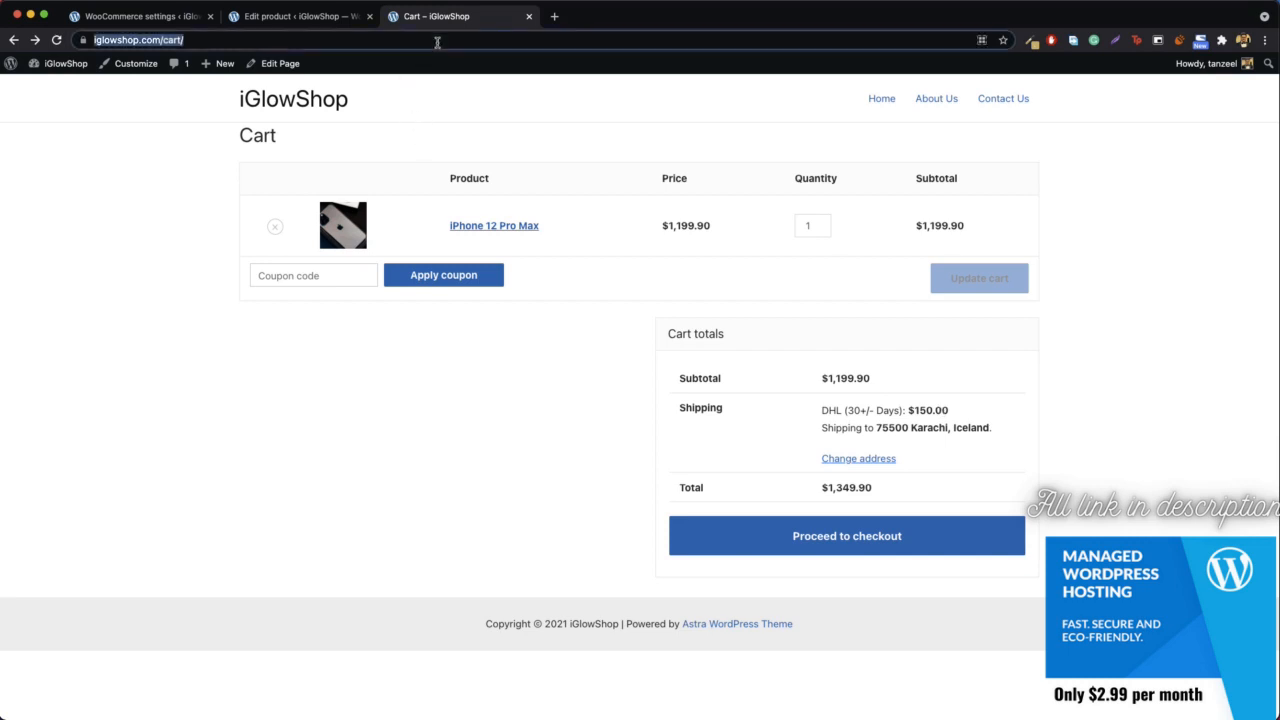
{"action": "key", "text": "Return"}
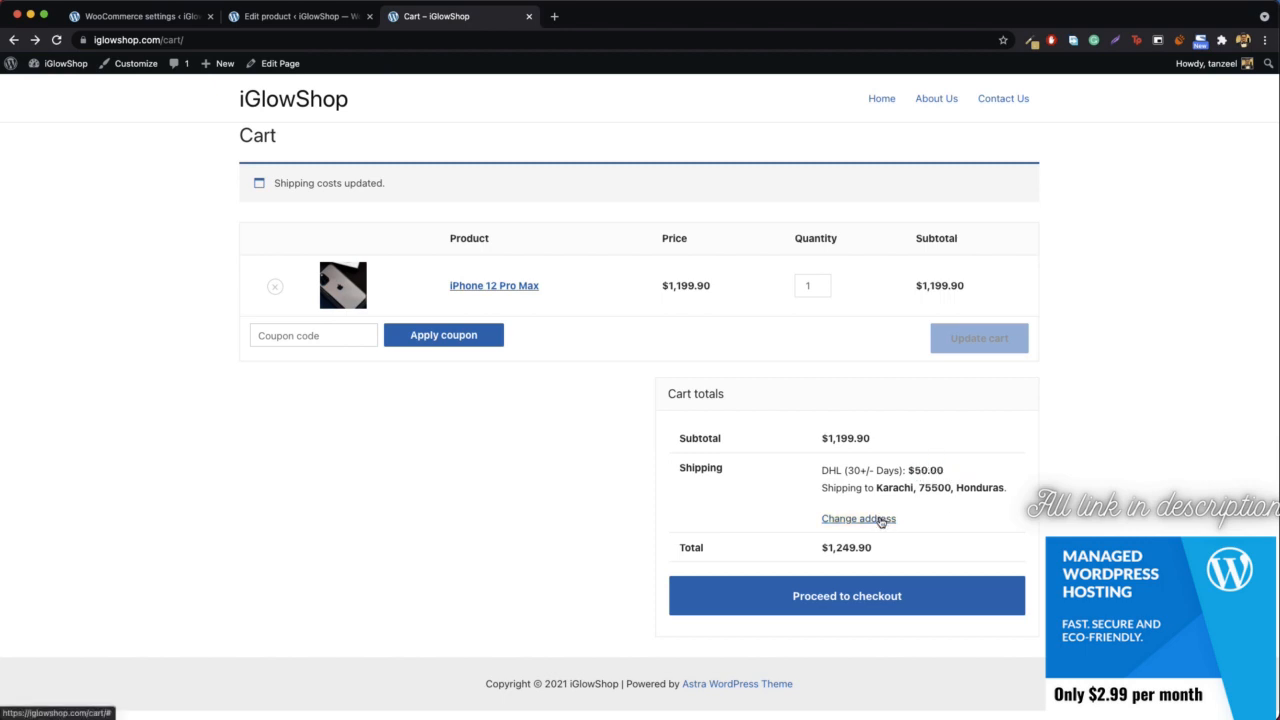
{"action": "left_click", "coordinate": [858, 518]}
{"action": "left_click", "coordinate": [858, 518]}
- Return to the WooCommerce settings and open the payments settings
{"action": "left_click", "coordinate": [326, 22]}
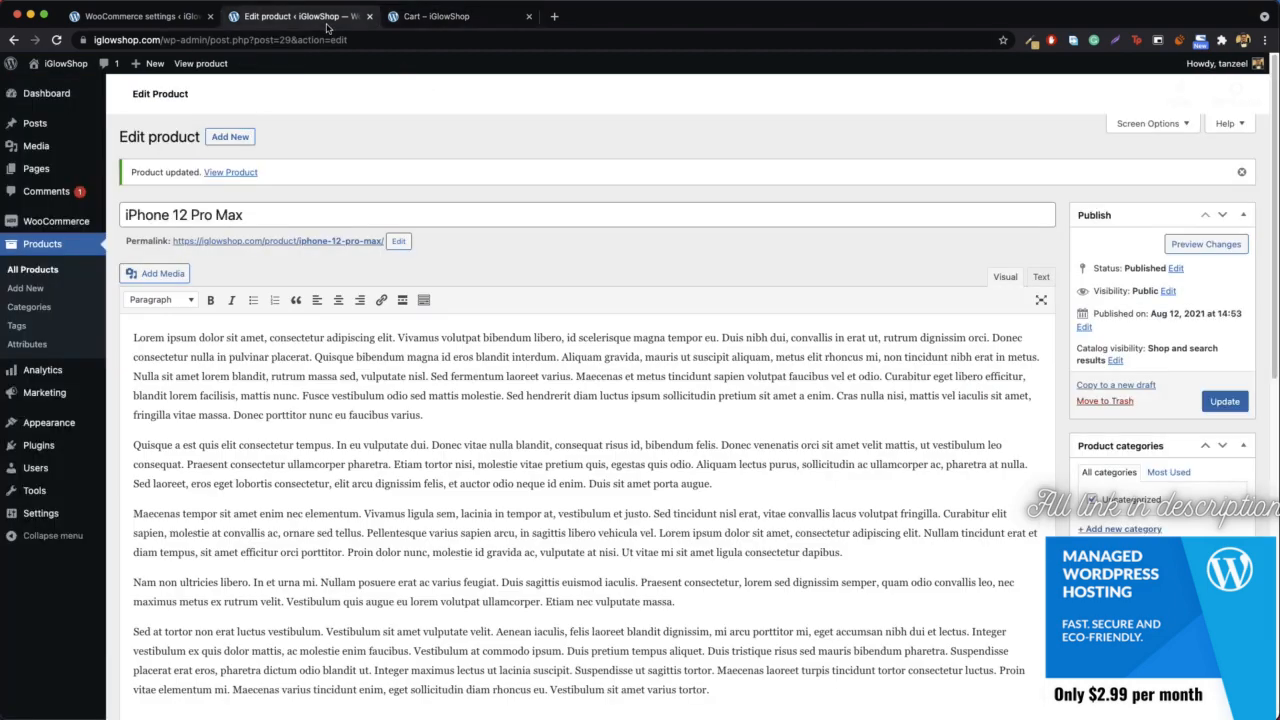
{"action": "left_click", "coordinate": [153, 17]}
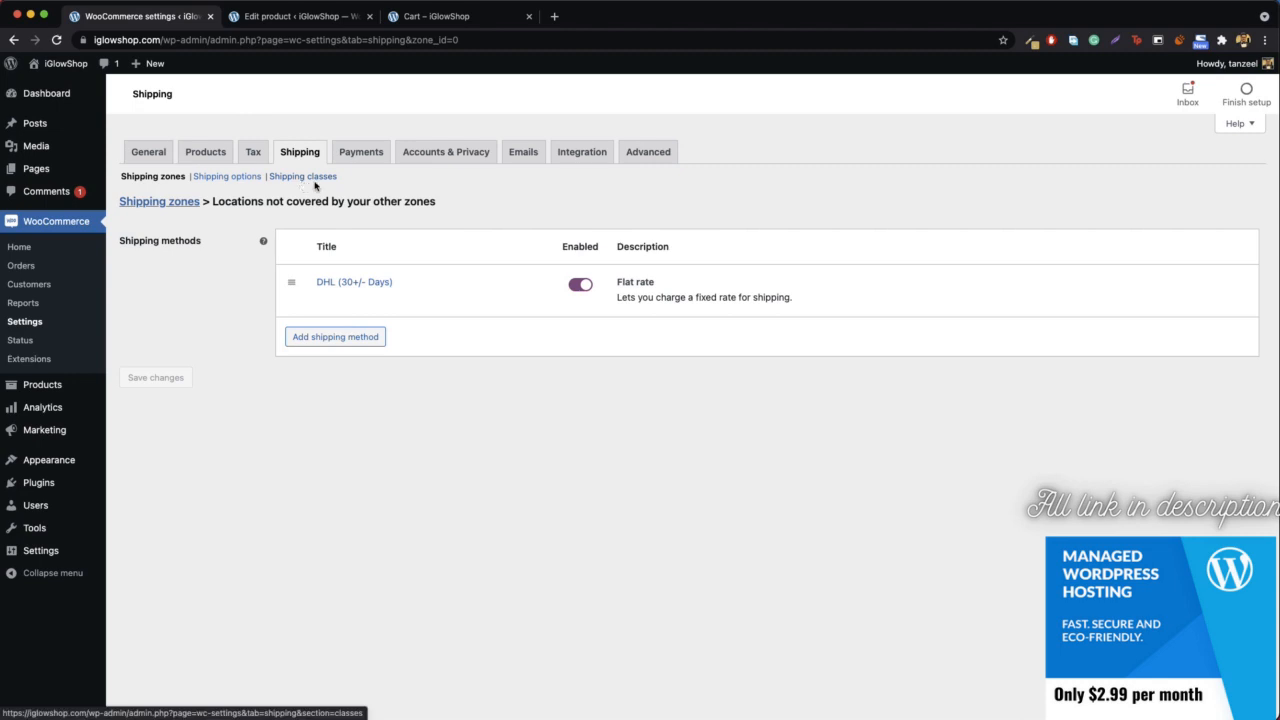
{"action": "left_click", "coordinate": [369, 160]}
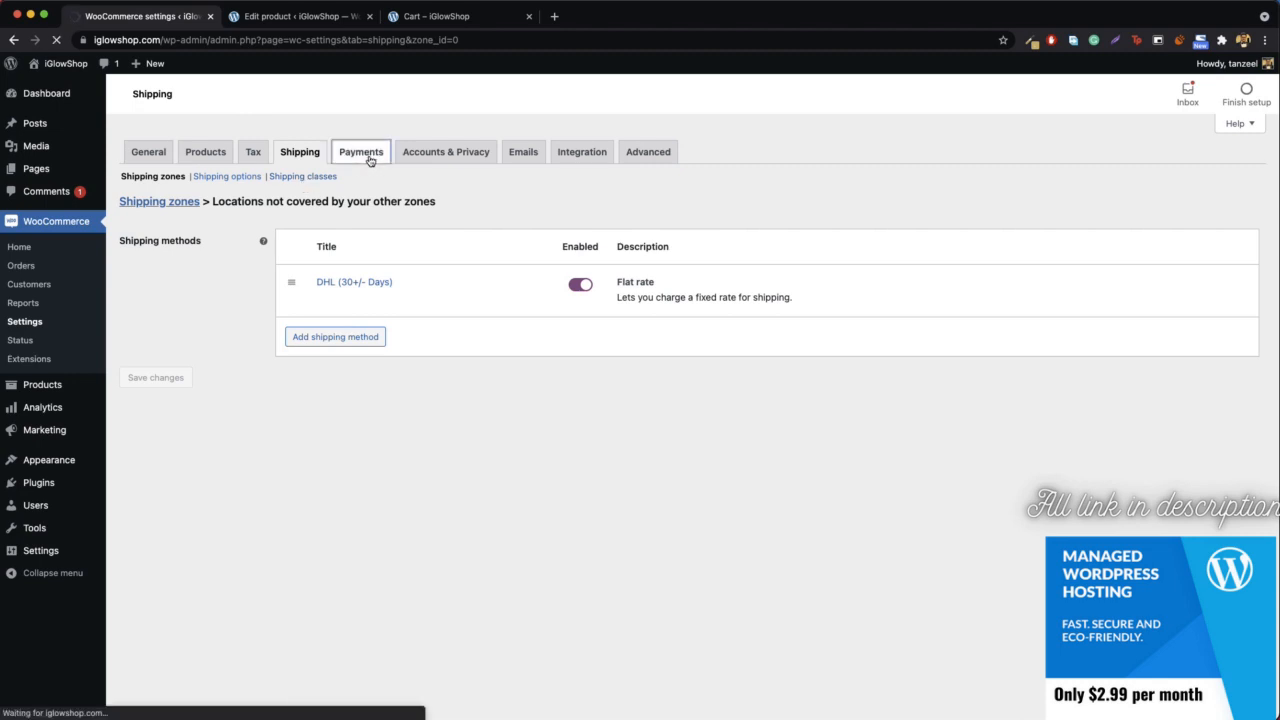